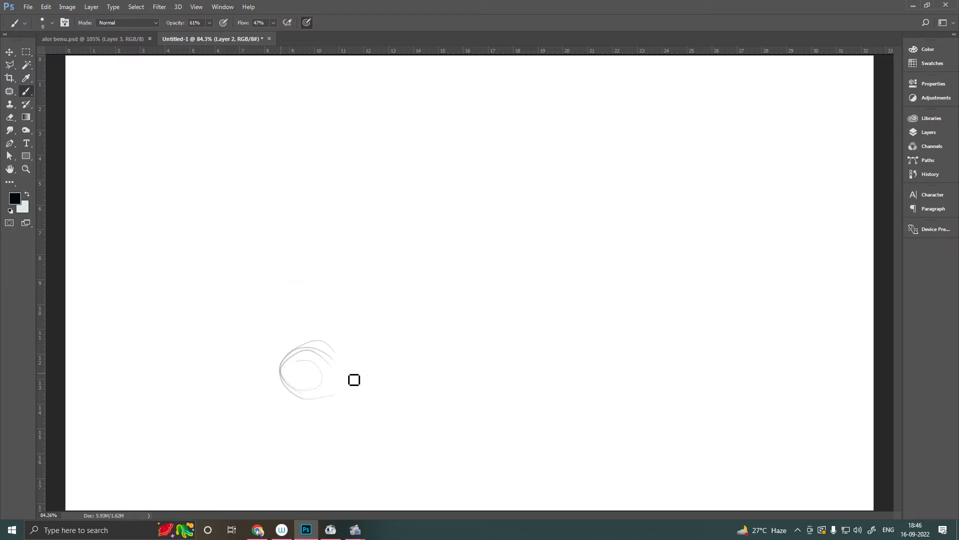
- Sketch the elephant's back, trunk end, belly line and the front and back legs
left_click_drag(312, 322, 352, 327)
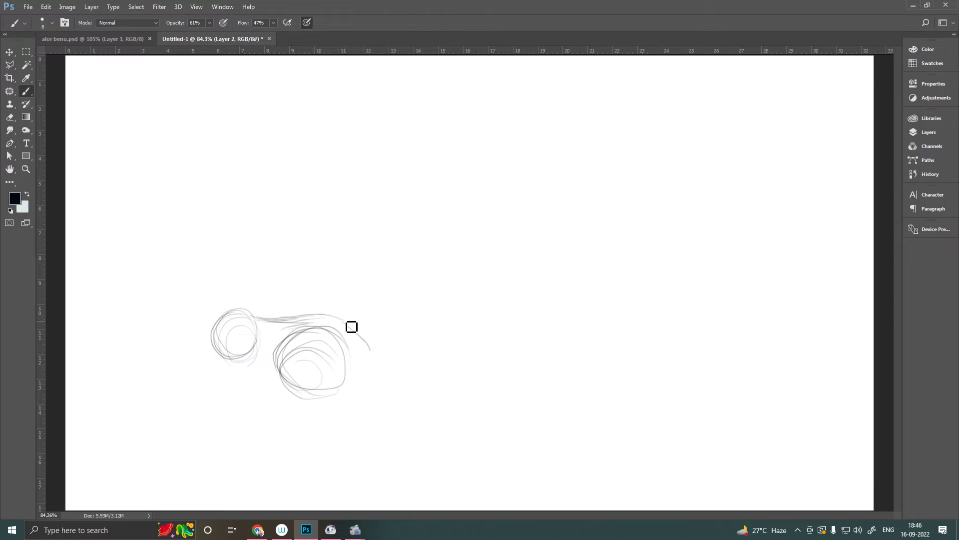
left_click_drag(358, 435, 378, 425)
left_click_drag(206, 326, 259, 322)
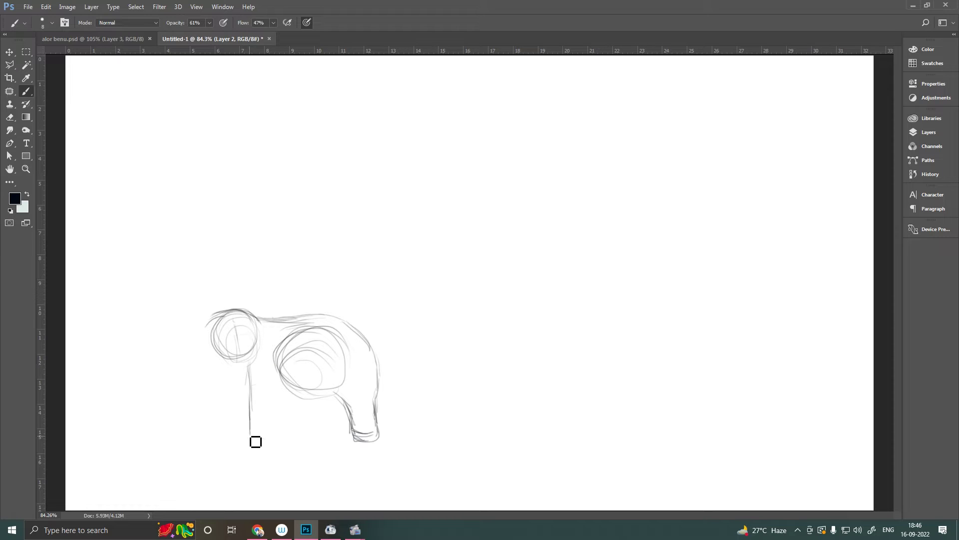
left_click_drag(276, 395, 352, 383)
mouse_move(191, 327)
left_mouse_down()
mouse_move(213, 323)
mouse_move(250, 370)
mouse_move(240, 317)
left_mouse_up()
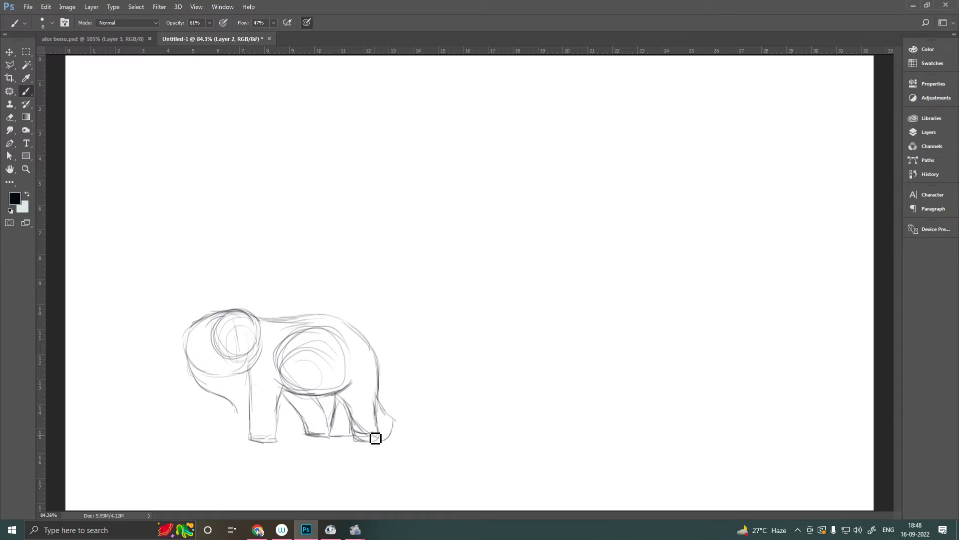
left_click_drag(378, 407, 385, 438)
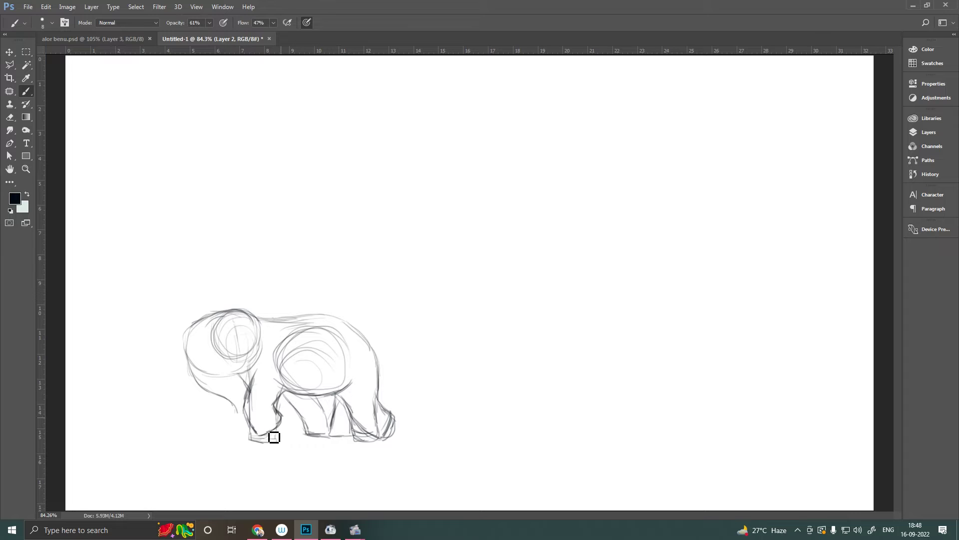
mouse_move(300, 416)
left_mouse_down()
mouse_move(330, 441)
mouse_move(306, 399)
mouse_move(352, 413)
left_mouse_up()
- Outline and bolden the elephant's head and large left ear
mouse_move(223, 373)
left_mouse_down()
mouse_move(220, 336)
mouse_move(196, 312)
mouse_move(229, 391)
mouse_move(250, 378)
mouse_move(282, 404)
left_mouse_up()
mouse_move(218, 389)
left_mouse_down()
mouse_move(190, 338)
mouse_move(287, 342)
left_mouse_up()
left_click_drag(270, 307, 260, 384)
left_click_drag(188, 329, 189, 405)
left_click_drag(278, 316, 222, 324)
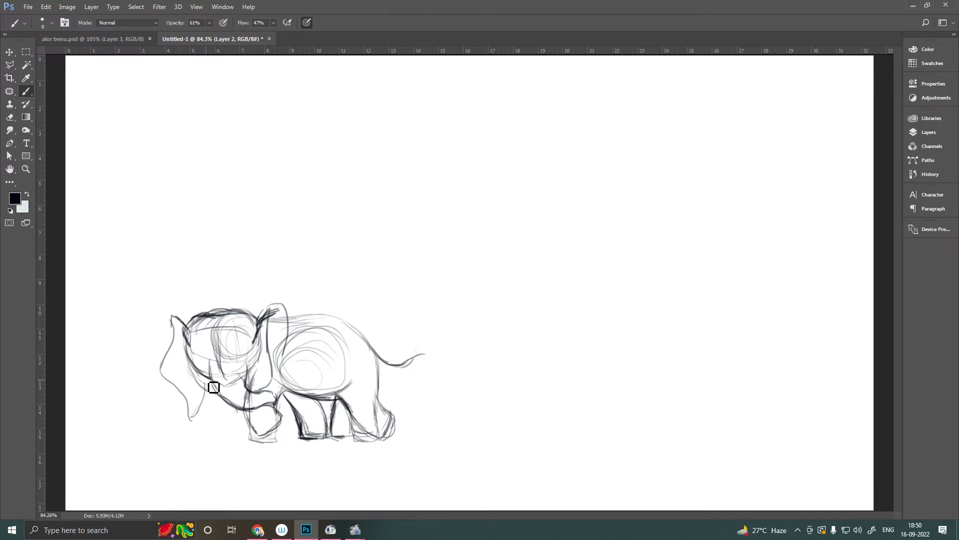
left_click_drag(214, 388, 192, 347)
mouse_move(256, 342)
left_mouse_down()
mouse_move(250, 380)
mouse_move(201, 367)
mouse_move(214, 413)
left_mouse_up()
- Darken the trunk, add an ear tip and outline the right ear
left_click_drag(245, 357, 253, 395)
left_click_drag(215, 365, 213, 412)
mouse_move(187, 338)
left_mouse_down()
mouse_move(145, 316)
mouse_move(170, 317)
mouse_move(143, 332)
mouse_move(187, 385)
mouse_move(160, 345)
mouse_move(163, 353)
mouse_move(190, 319)
left_mouse_up()
left_click_drag(252, 327, 300, 310)
mouse_move(300, 312)
left_mouse_down()
mouse_move(284, 384)
mouse_move(252, 341)
mouse_move(212, 390)
left_mouse_up()
- Darken the trunk and back outline, then erase the outer left ear strokes
left_click_drag(239, 352, 277, 402)
left_click_drag(210, 372, 247, 407)
mouse_move(290, 314)
left_mouse_down()
mouse_move(350, 321)
mouse_move(374, 358)
left_mouse_up()
key("e")
mouse_move(169, 347)
left_mouse_down()
mouse_move(148, 330)
mouse_move(170, 339)
left_mouse_up()
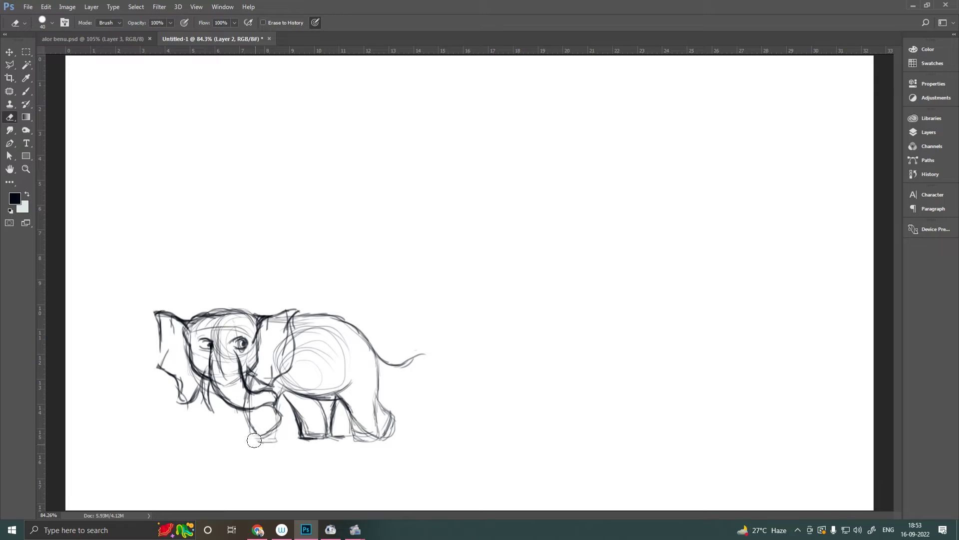
- Erase the old ear, top-of-head and faint left outline strokes, with the Layers panel open
mouse_move(168, 328)
left_mouse_down()
mouse_move(165, 349)
mouse_move(280, 335)
mouse_move(187, 322)
left_mouse_up()
left_click(928, 132)
mouse_move(161, 370)
left_mouse_down()
mouse_move(155, 314)
mouse_move(259, 333)
left_mouse_up()
- Redraw both ear outlines, reinforce the trunk, and add a closed eye and tusk line
key("b")
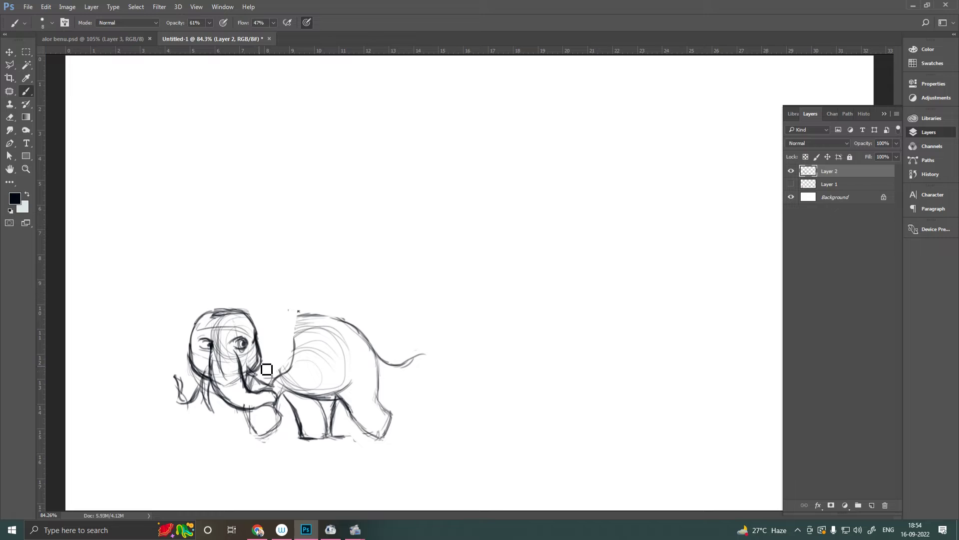
left_click_drag(197, 315, 181, 402)
left_click_drag(252, 320, 285, 383)
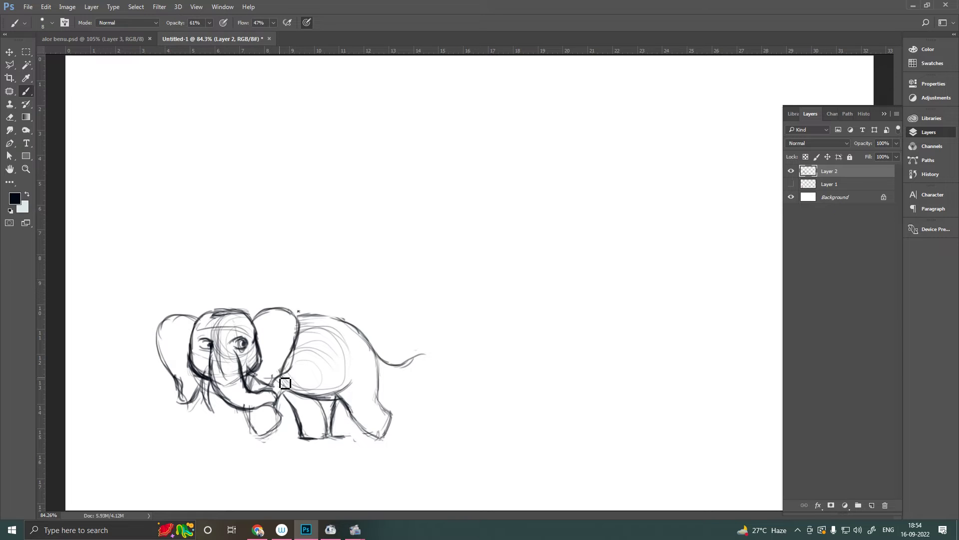
left_click_drag(271, 340, 259, 365)
mouse_move(202, 344)
left_mouse_down()
mouse_move(221, 350)
mouse_move(219, 424)
left_mouse_up()
left_click_drag(249, 367, 257, 384)
- Undo the dark belly stroke, erase the front-leg strokes and redraw the front leg
key("ctrl+z")
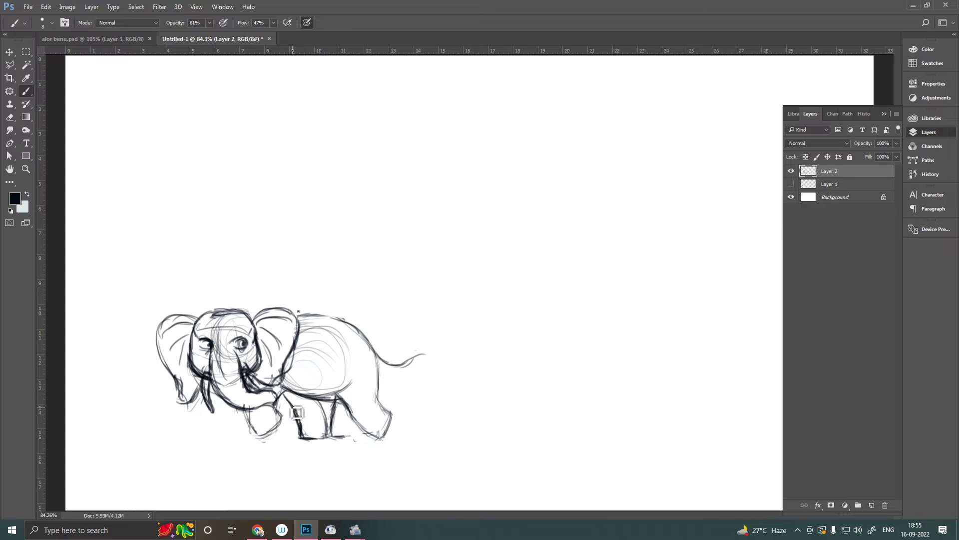
key("e")
left_click_drag(295, 405, 311, 409)
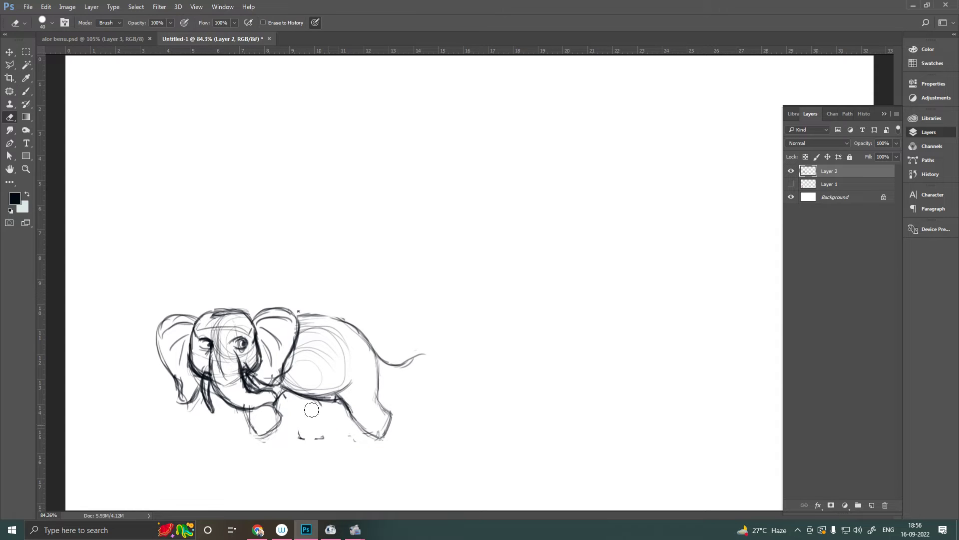
key("b")
mouse_move(265, 387)
left_mouse_down()
mouse_move(275, 425)
mouse_move(302, 444)
mouse_move(299, 402)
mouse_move(305, 442)
mouse_move(277, 420)
mouse_move(303, 440)
left_mouse_up()
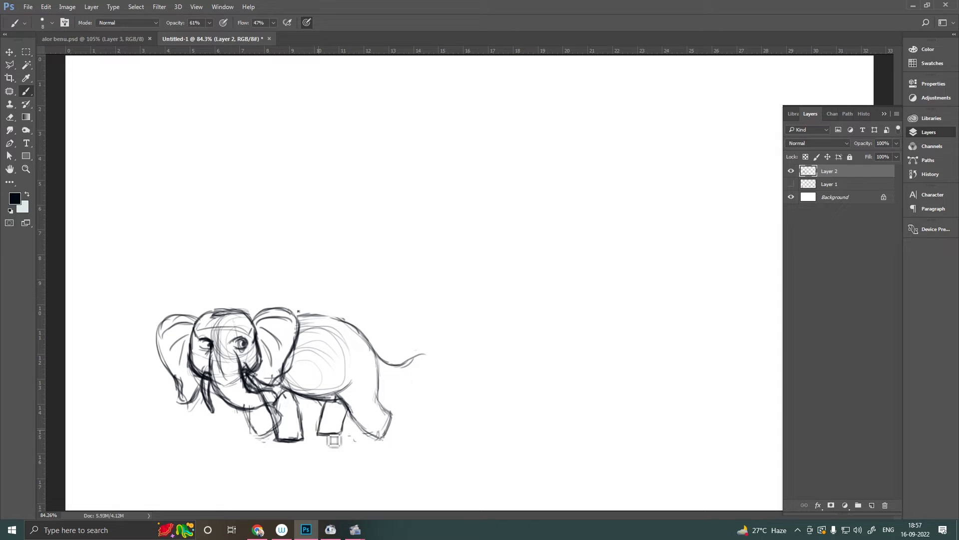
- Lasso the elephant's head and move it about 60 px right with Free Transform
key("l")
left_click(144, 355)
left_click(158, 296)
left_click(270, 292)
left_click(300, 304)
left_click(272, 387)
left_click(235, 426)
left_click(144, 355)
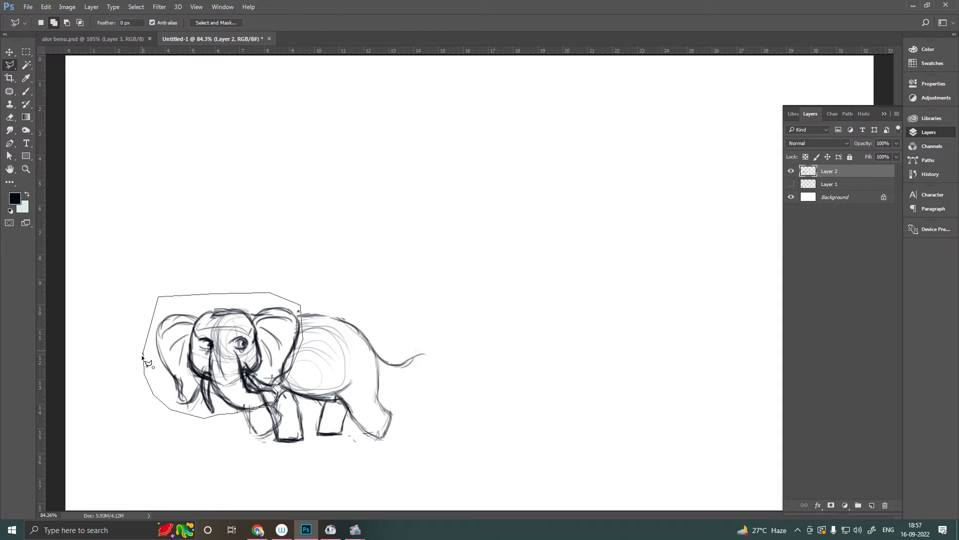
key("ctrl+t")
key("shift+Right")
key("shift+Right")
key("shift+Right")
key("Return")
key("ctrl+d")
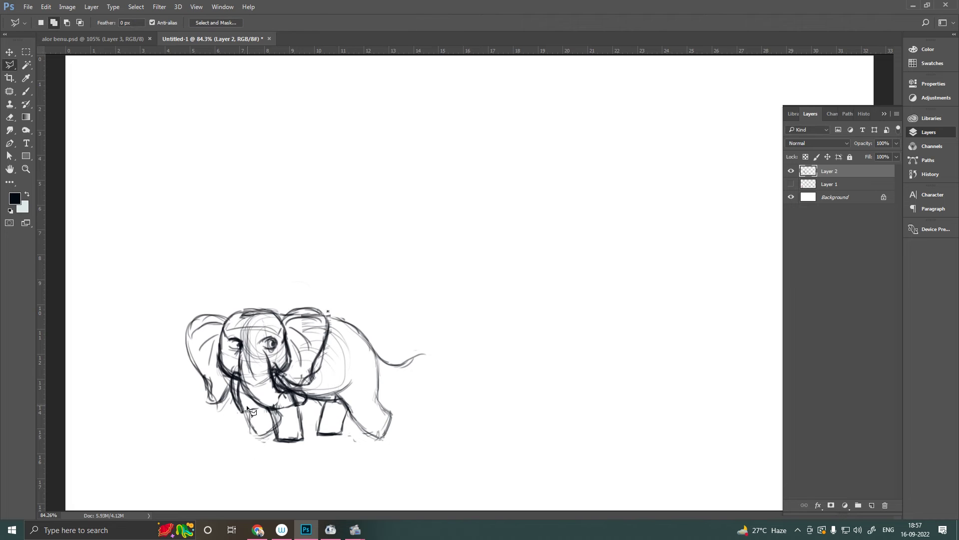
- Darken the front leg and back foot, and add a body front line and diagonal tow line
key("b")
left_click_drag(273, 417, 277, 440)
left_click_drag(245, 385, 270, 439)
left_click_drag(345, 402, 320, 434)
left_click_drag(392, 435, 390, 449)
left_click_drag(330, 322, 332, 400)
left_click_drag(336, 358, 424, 392)
- Darken the back, hind leg and ears, and thicken and extend the tow line
left_click_drag(337, 365, 416, 385)
left_click_drag(330, 318, 371, 340)
left_click_drag(377, 358, 388, 412)
mouse_move(192, 343)
left_mouse_down()
mouse_move(235, 315)
mouse_move(225, 321)
mouse_move(210, 402)
mouse_move(227, 408)
left_mouse_up()
mouse_move(289, 325)
left_mouse_down()
mouse_move(330, 352)
mouse_move(322, 385)
mouse_move(290, 397)
left_mouse_up()
left_click_drag(334, 320, 371, 352)
left_click_drag(406, 387, 492, 411)
mouse_move(379, 369)
left_mouse_down()
mouse_move(506, 419)
mouse_move(573, 385)
left_mouse_up()
- Sketch the car body and a long ground line, darkening the car's front edges
left_click_drag(500, 420, 580, 445)
left_click_drag(358, 440, 769, 439)
mouse_move(502, 389)
left_mouse_down()
mouse_move(555, 402)
mouse_move(500, 417)
mouse_move(555, 400)
left_mouse_up()
left_click_drag(580, 378, 665, 407)
- Lasso the car sketch, scale it to about 80%, and sketch a wheel at its lower left
key("l")
left_click_drag(494, 379, 497, 435)
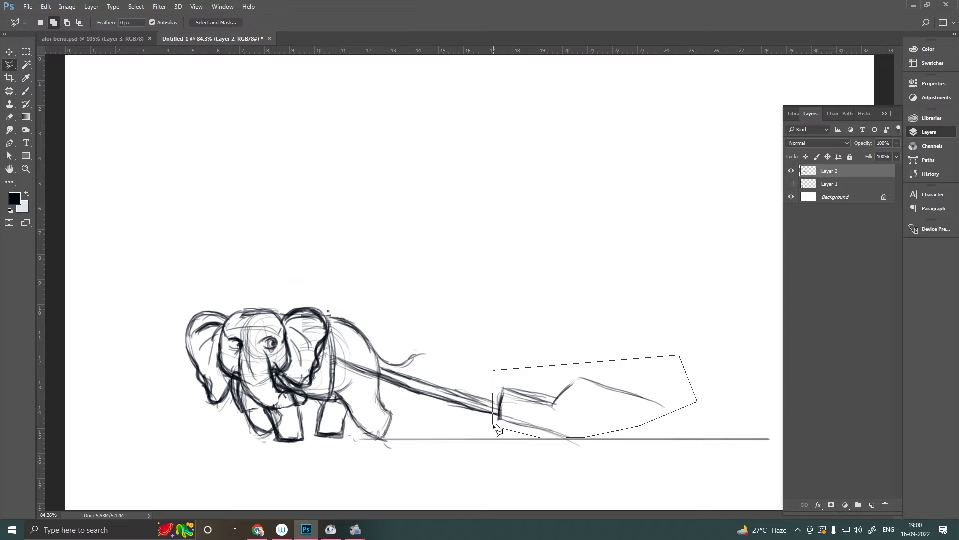
key("ctrl+t")
key("shift+Up")
key("shift+Up")
key("shift+Up")
key("shift+Down")
key("shift+Down")
left_click_drag(697, 335, 657, 351)
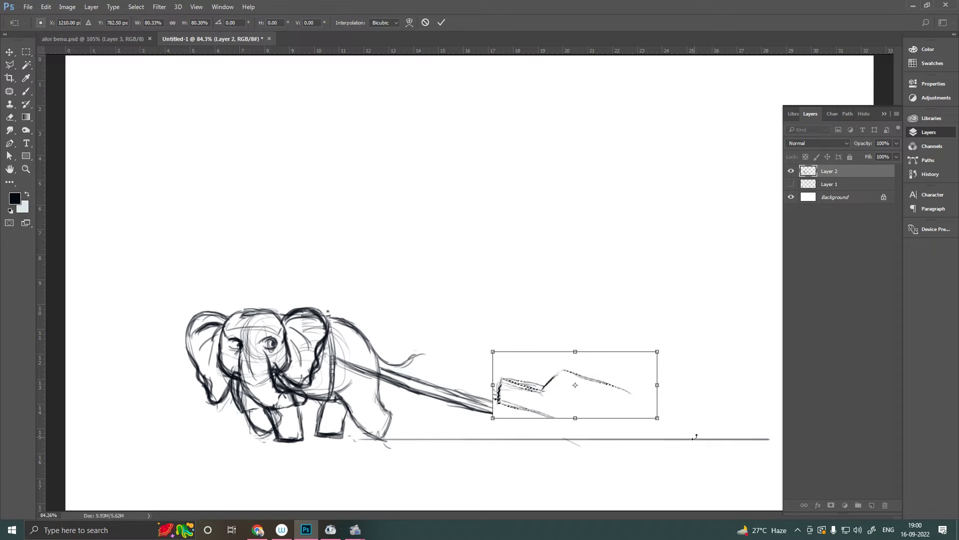
key("Return")
key("ctrl+d")
key("b")
left_click_drag(522, 419, 650, 439)
- Draw the car's fender arc, wheels, side and rear windows, door and roof line
left_click_drag(588, 429, 631, 431)
mouse_move(497, 396)
left_mouse_down()
mouse_move(580, 379)
mouse_move(649, 422)
left_mouse_up()
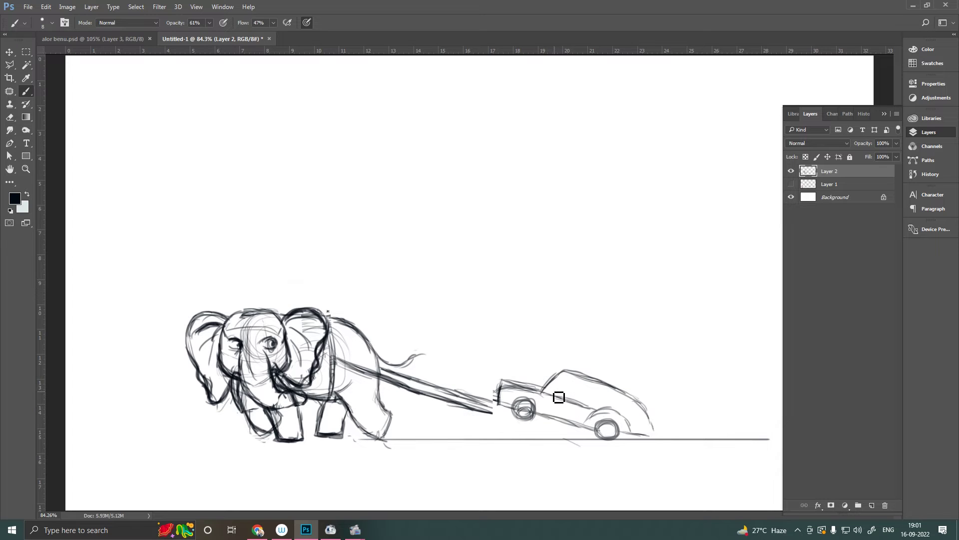
mouse_move(521, 395)
left_mouse_down()
mouse_move(540, 384)
mouse_move(520, 415)
mouse_move(557, 400)
mouse_move(584, 422)
mouse_move(614, 424)
mouse_move(532, 417)
mouse_move(589, 398)
mouse_move(617, 422)
left_mouse_up()
mouse_move(525, 412)
left_mouse_down()
mouse_move(643, 437)
mouse_move(618, 440)
left_mouse_up()
mouse_move(553, 398)
left_mouse_down()
mouse_move(571, 378)
mouse_move(620, 402)
left_mouse_up()
mouse_move(562, 375)
left_mouse_down()
mouse_move(622, 405)
mouse_move(555, 380)
mouse_move(649, 411)
left_mouse_up()
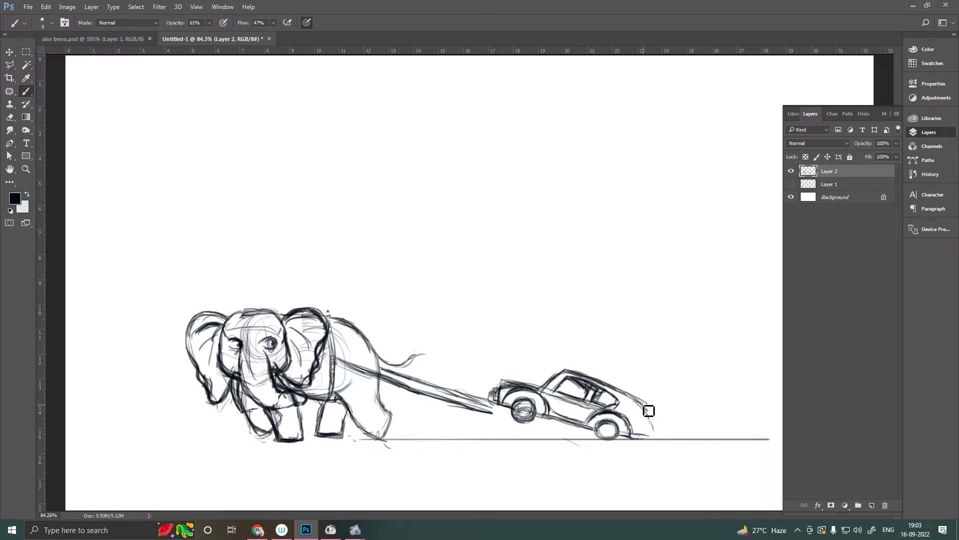
- Draw the rider's head above the roof and darken the hood and rear bumper
left_click_drag(557, 370, 550, 368)
mouse_move(515, 376)
left_mouse_down()
mouse_move(560, 384)
mouse_move(514, 378)
mouse_move(499, 402)
left_mouse_up()
mouse_move(552, 368)
left_mouse_down()
mouse_move(560, 382)
mouse_move(562, 372)
left_mouse_up()
mouse_move(485, 385)
left_mouse_down()
mouse_move(490, 402)
mouse_move(500, 387)
left_mouse_up()
mouse_move(619, 437)
left_mouse_down()
mouse_move(656, 431)
mouse_move(641, 407)
left_mouse_up()
- Erase the old tow line between the elephant and the car
key("e")
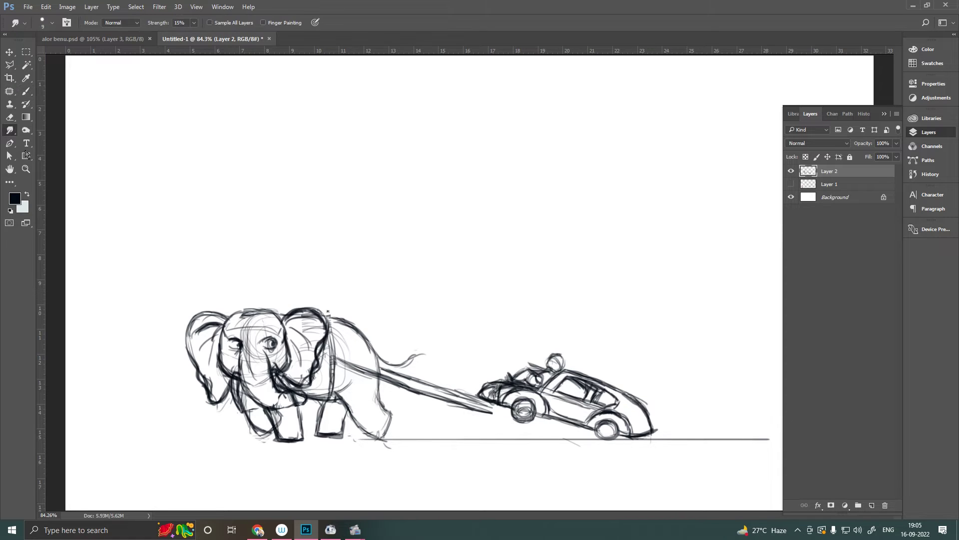
mouse_move(345, 363)
left_mouse_down()
mouse_move(490, 411)
mouse_move(504, 387)
left_mouse_up()
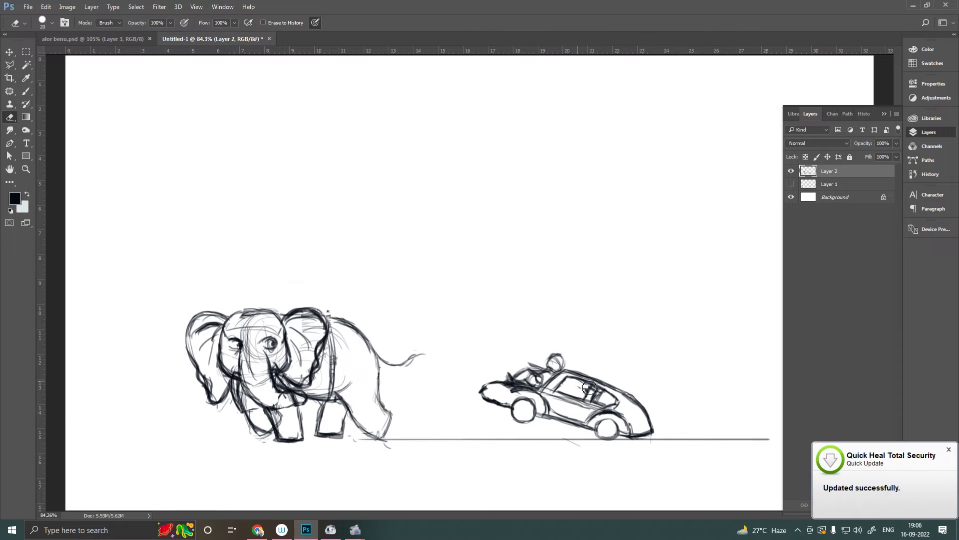
key("b")
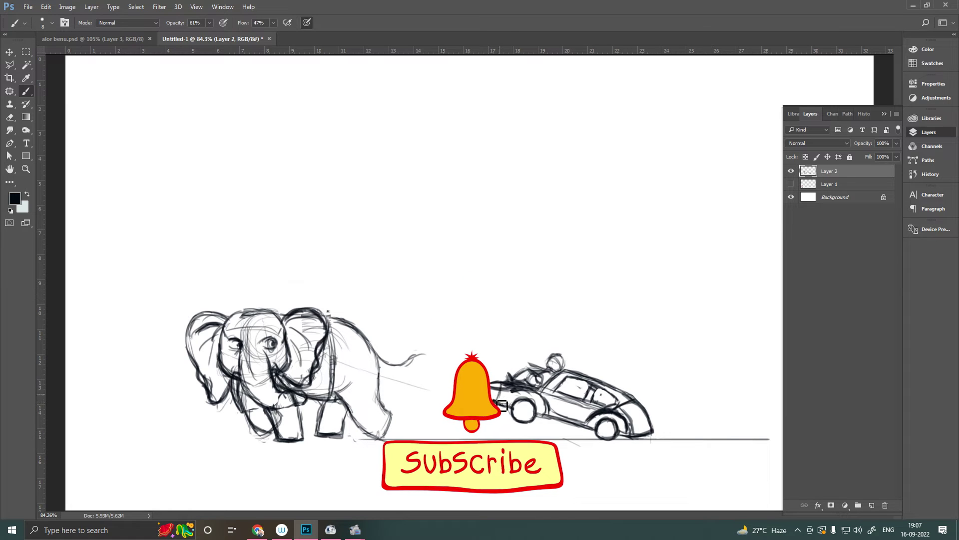
- Draw a new rope to the car and a harness along the elephant's back
mouse_move(498, 407)
left_mouse_down()
mouse_move(330, 350)
mouse_move(453, 392)
mouse_move(342, 340)
mouse_move(461, 390)
mouse_move(330, 337)
mouse_move(500, 405)
left_mouse_up()
left_click_drag(352, 320, 342, 407)
left_click_drag(330, 337, 365, 359)
mouse_move(349, 322)
left_mouse_down()
mouse_move(340, 364)
mouse_move(412, 350)
left_mouse_up()
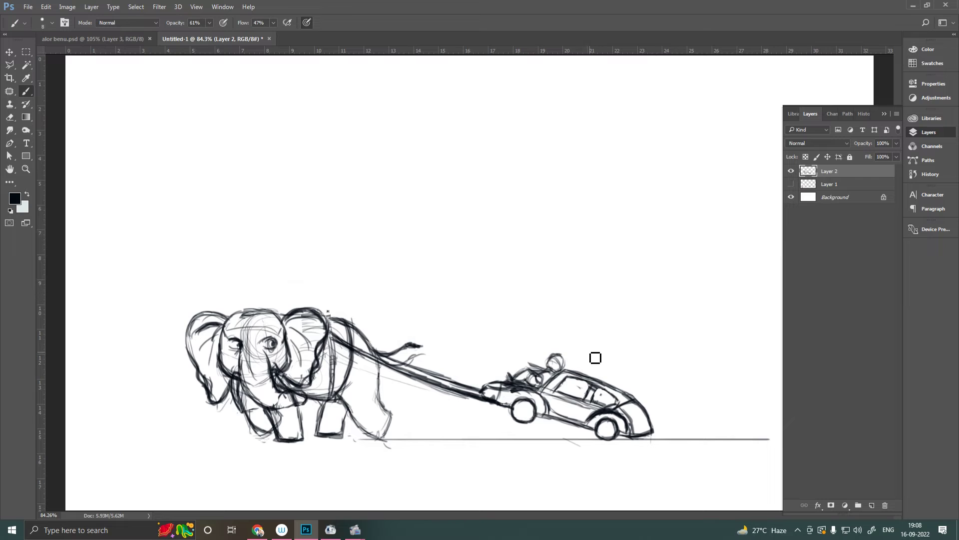
- Define the rider's head, darken the roof line and lighten part of the windshield
left_click_drag(563, 360, 570, 356)
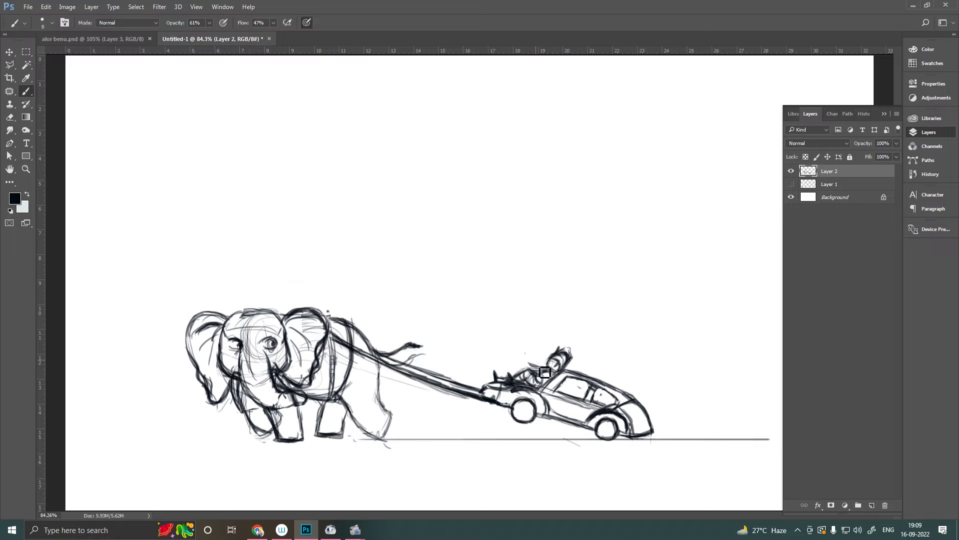
left_click_drag(567, 369, 633, 403)
key("e")
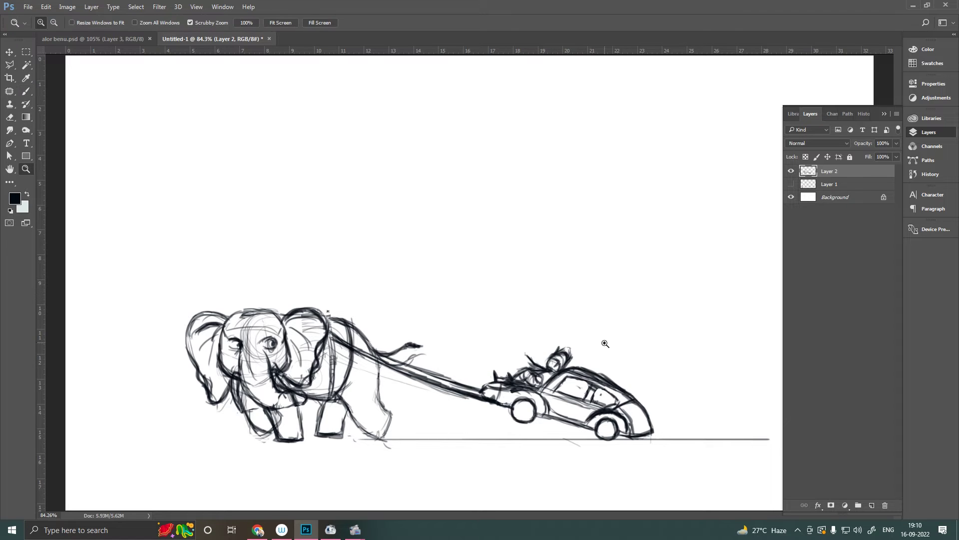
left_click_drag(603, 372, 584, 380)
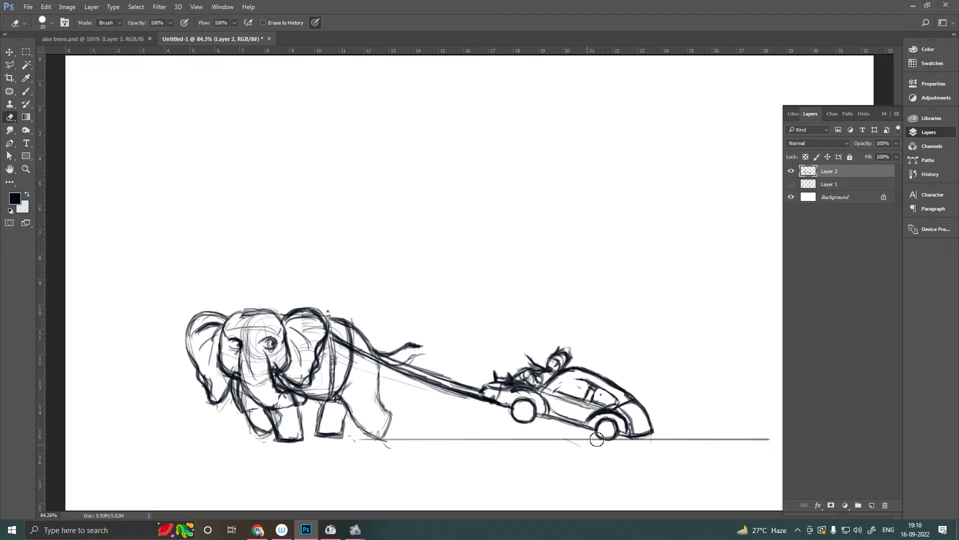
key("b")
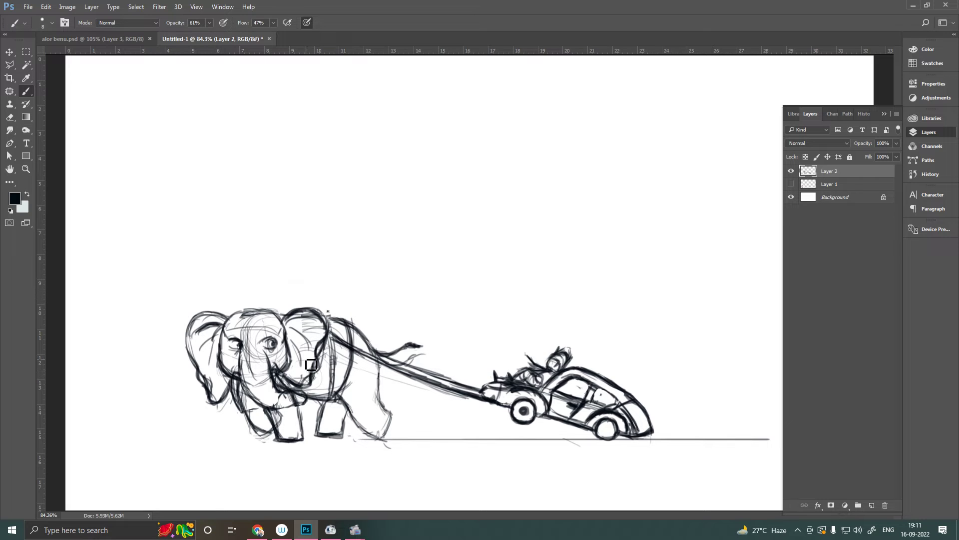
key("e")
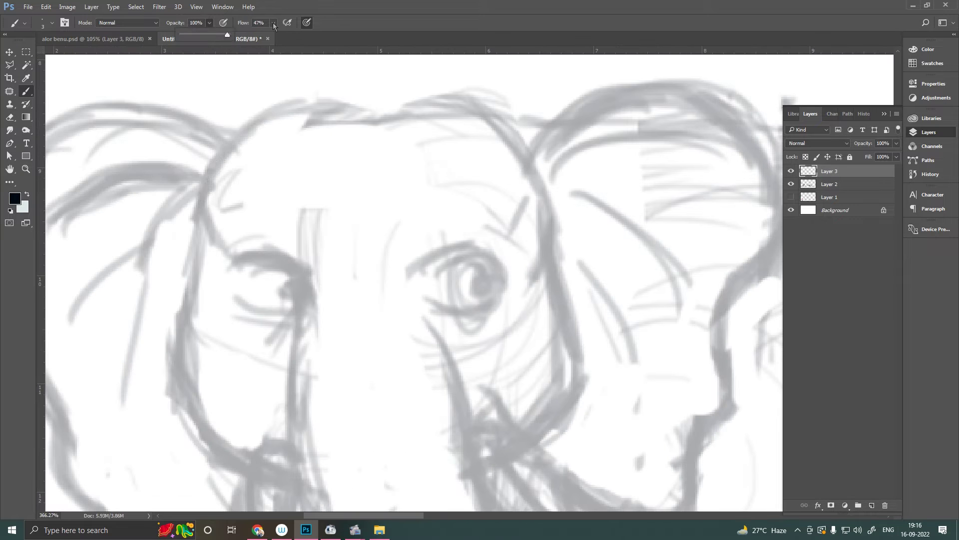
- Ink a clean outline arc over the elephant's head and down both sides
mouse_move(200, 193)
left_mouse_down()
mouse_move(492, 124)
mouse_move(553, 268)
left_mouse_up()
left_click_drag(569, 215, 505, 319)
left_click_drag(255, 117, 229, 313)
mouse_move(367, 434)
left_mouse_down()
mouse_move(227, 361)
mouse_move(246, 392)
mouse_move(240, 212)
left_mouse_up()
key("e")
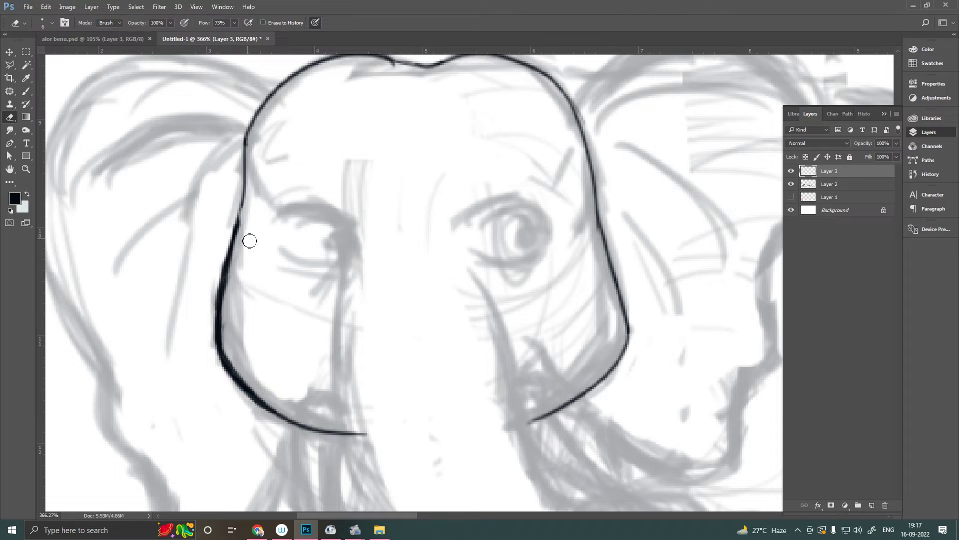
key("b")
- Add inner head strokes and ink both eyes with lids, iris and eyelashes
left_click_drag(246, 145, 265, 199)
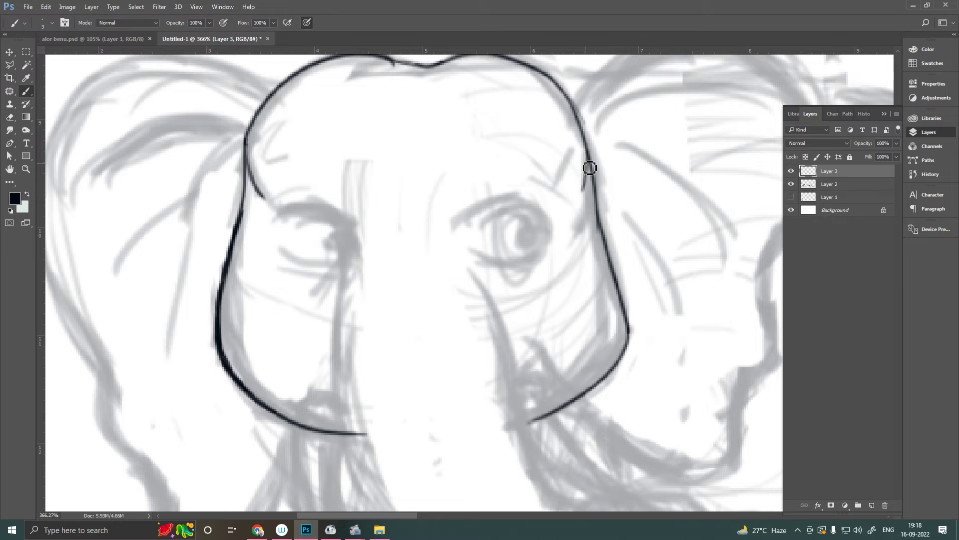
left_click_drag(585, 152, 582, 192)
left_click_drag(300, 200, 351, 255)
mouse_move(266, 223)
left_mouse_down()
mouse_move(338, 220)
mouse_move(355, 257)
left_mouse_up()
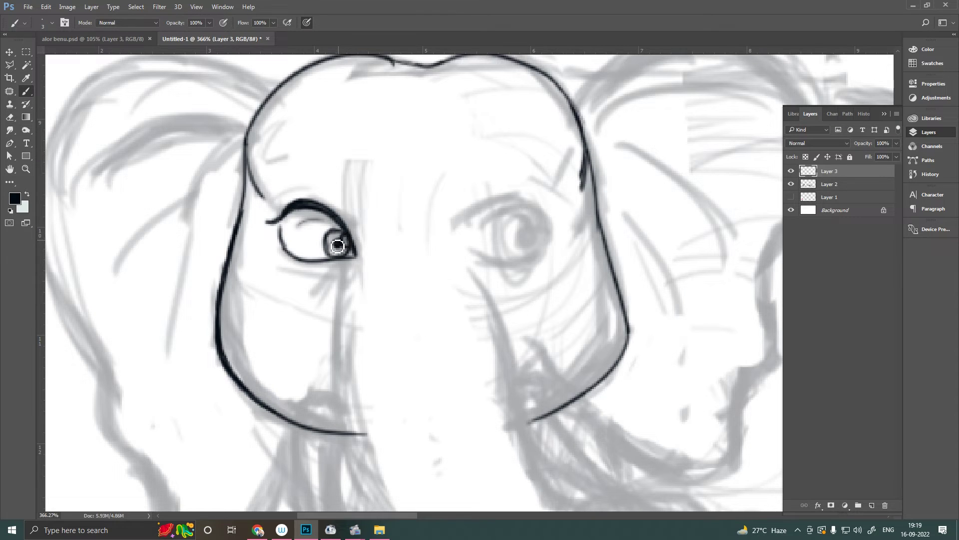
mouse_move(471, 235)
left_mouse_down()
mouse_move(520, 203)
mouse_move(462, 245)
mouse_move(548, 251)
mouse_move(537, 245)
left_mouse_up()
mouse_move(544, 212)
left_mouse_down()
mouse_move(566, 215)
mouse_move(525, 247)
left_mouse_up()
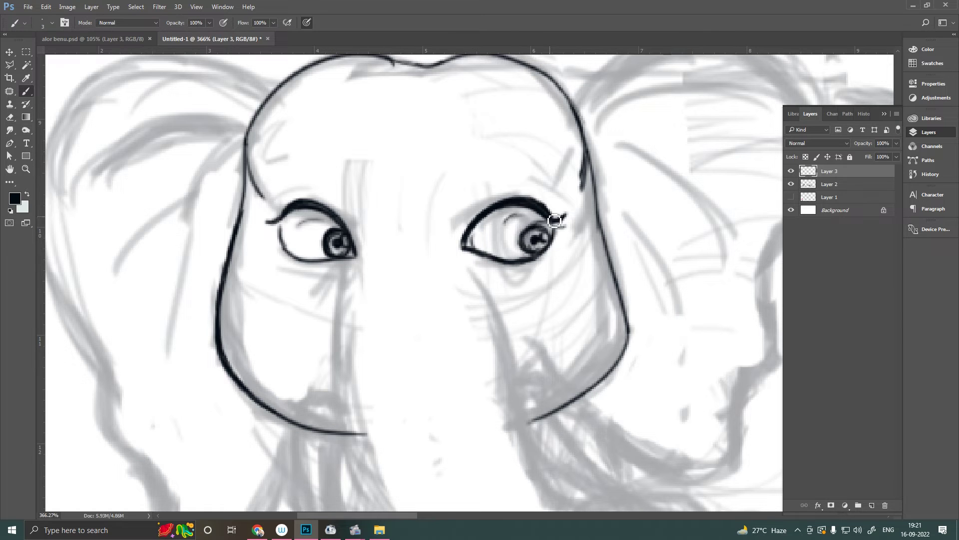
- Ink the lower trunk curve with its hooked tip
mouse_move(572, 484)
left_mouse_down()
mouse_move(451, 254)
mouse_move(266, 254)
left_mouse_up()
mouse_move(259, 342)
left_mouse_down()
mouse_move(456, 284)
mouse_move(498, 252)
left_mouse_up()
left_click_drag(235, 343, 326, 450)
key("e")
key("ctrl+minus")
key("b")
- Ink the left ear outline, erasing stray bits and redrawing its hooked bottom
mouse_move(345, 96)
left_mouse_down()
mouse_move(150, 243)
mouse_move(141, 117)
left_mouse_up()
left_click_drag(194, 257, 347, 298)
key("e")
key("b")
left_click_drag(237, 350, 304, 390)
key("e")
left_click_drag(199, 255, 215, 288)
mouse_move(250, 367)
left_mouse_down()
mouse_move(260, 393)
mouse_move(292, 414)
left_mouse_up()
key("b")
- Draw a small loop on the trunk and ink the trunk lines down its side
mouse_move(358, 283)
left_mouse_down()
mouse_move(392, 278)
mouse_move(374, 332)
left_mouse_up()
key("ctrl+z")
mouse_move(387, 292)
left_mouse_down()
mouse_move(357, 285)
mouse_move(396, 439)
left_mouse_up()
left_click_drag(358, 274, 392, 422)
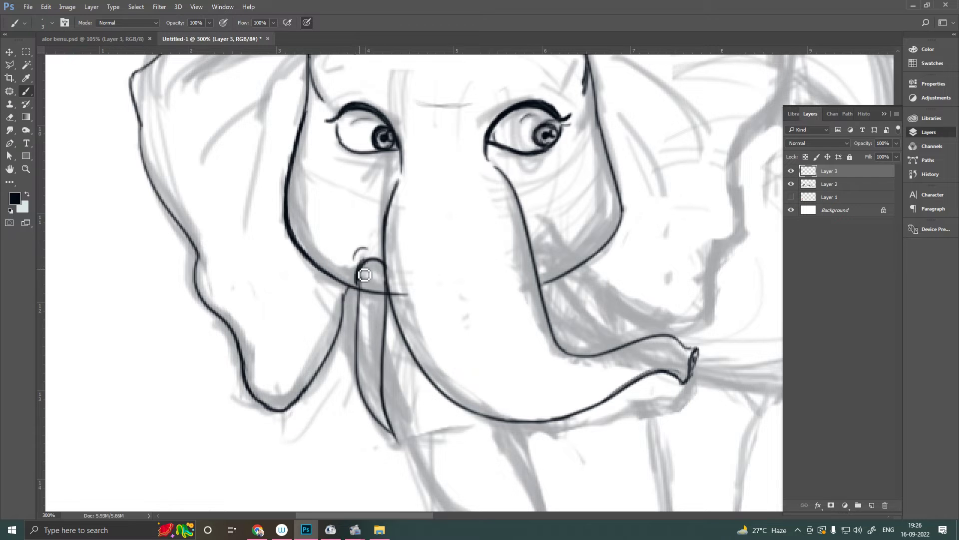
left_click_drag(541, 256, 554, 352)
left_click_drag(526, 421, 533, 435)
- Ink the outline of the elephant's right ear
scroll(575, 289, "up", 3)
scroll(575, 290, "right", 2)
left_click_drag(607, 137, 685, 199)
scroll(699, 175, "down", 2)
scroll(699, 174, "left", 1)
left_click_drag(721, 150, 645, 348)
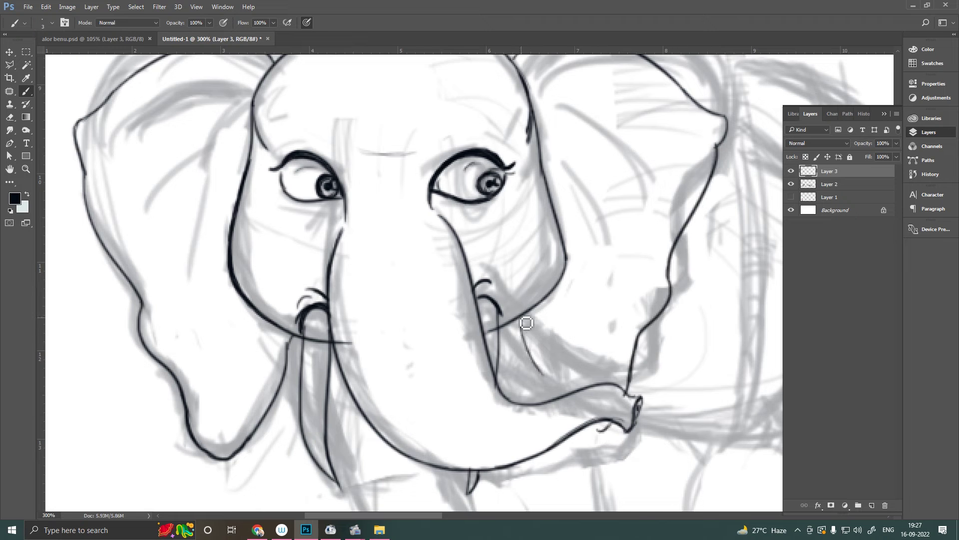
left_click_drag(526, 323, 560, 400)
- Ink the front leg outline down to the foot with bottom line and toe arcs
scroll(556, 160, "up", 2)
scroll(574, 246, "down", 5)
scroll(575, 247, "down", 4)
left_click_drag(452, 260, 483, 372)
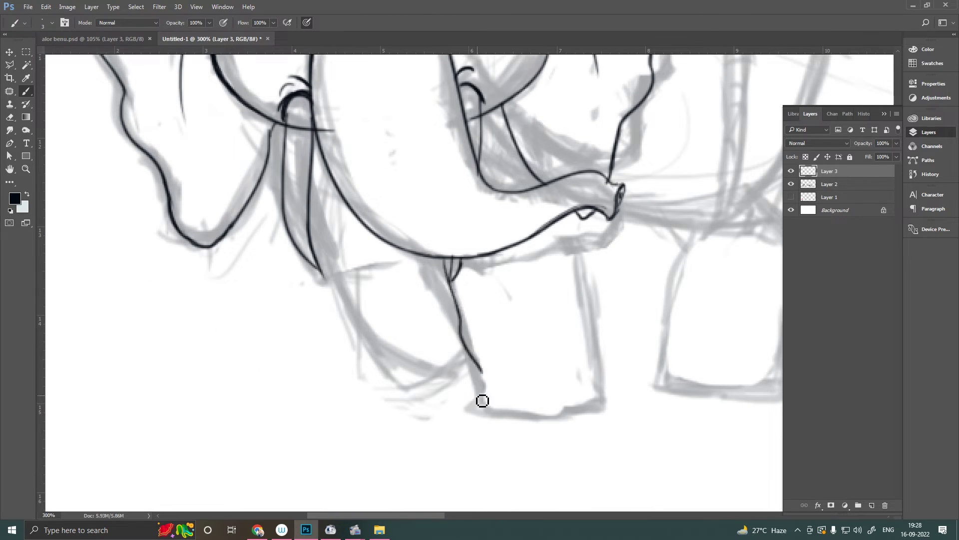
mouse_move(482, 416)
left_mouse_down()
mouse_move(570, 218)
mouse_move(494, 412)
mouse_move(520, 411)
left_mouse_up()
left_click_drag(324, 265, 400, 368)
left_click_drag(457, 345, 402, 375)
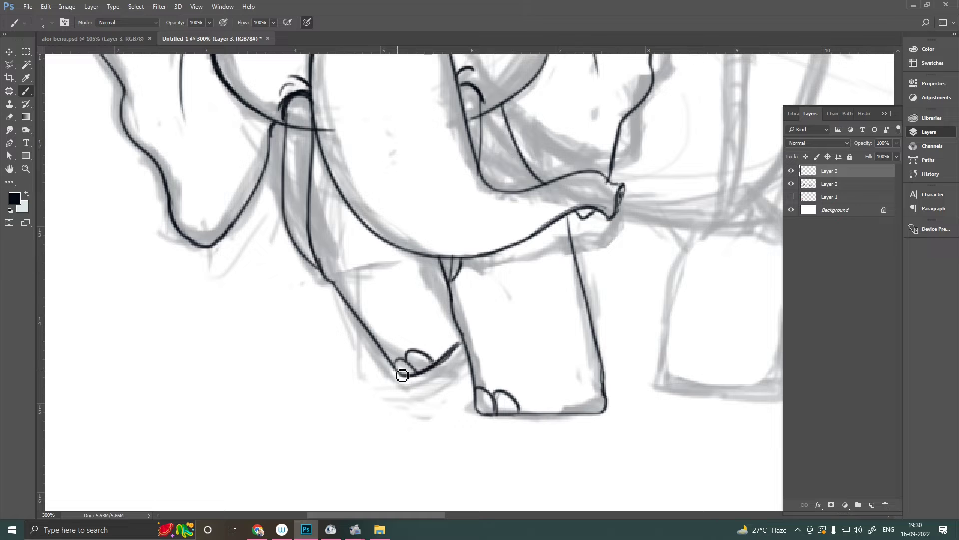
- Ink the right leg's front and back edges with two toe arcs
left_click_drag(424, 302, 375, 289)
left_click_drag(381, 161, 562, 361)
left_click_drag(622, 246, 575, 362)
left_click_drag(560, 183, 622, 256)
left_click_drag(570, 343, 597, 329)
left_click_drag(549, 358, 579, 348)
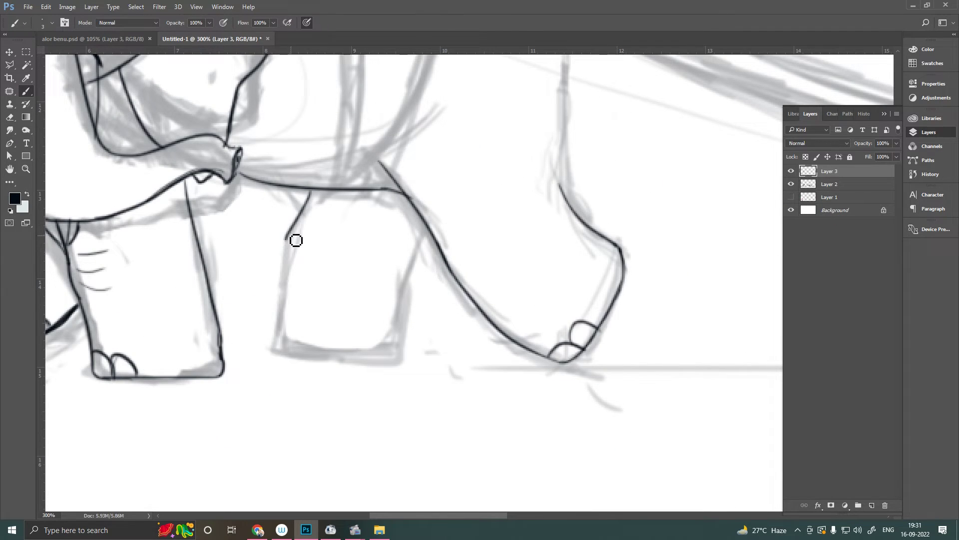
- Ink the middle leg outline and add its toe arcs
left_click_drag(296, 240, 403, 365)
left_click_drag(422, 232, 399, 370)
mouse_move(275, 363)
left_mouse_down()
mouse_move(295, 339)
mouse_move(318, 332)
left_mouse_up()
key("e")
scroll(293, 364, "up", 5)
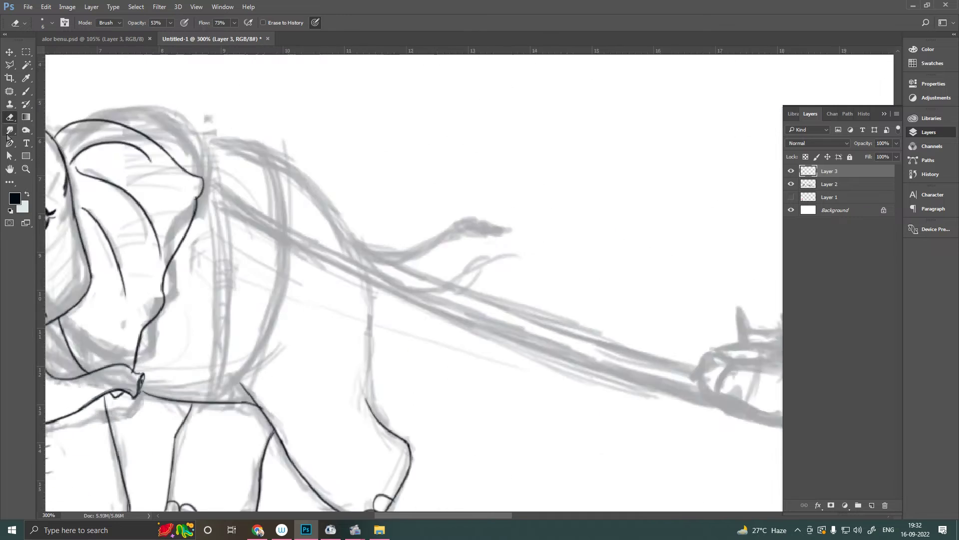
key("b")
key("ctrl+minus")
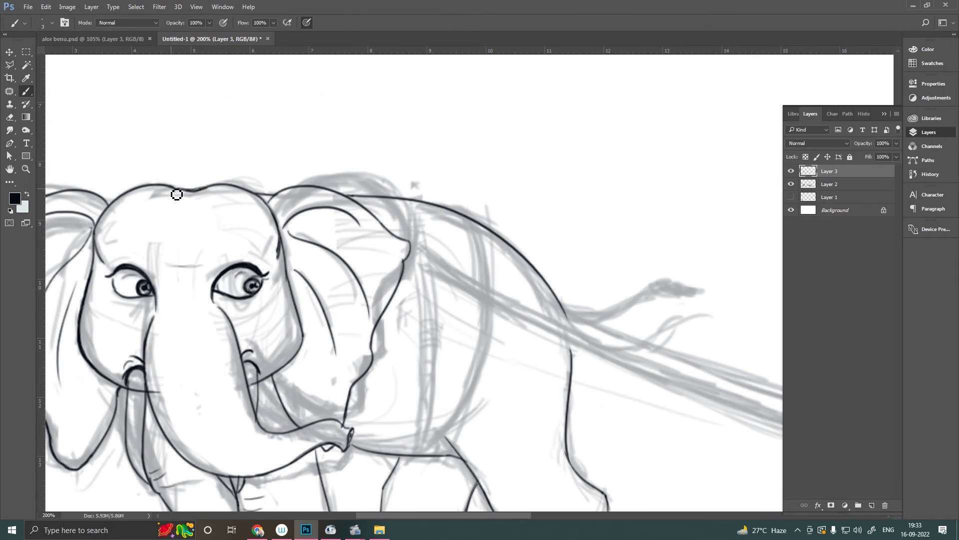
- Ink the tail at the elephant's rear
scroll(222, 200, "up", 5)
scroll(419, 265, "down", 2)
scroll(439, 167, "down", 2)
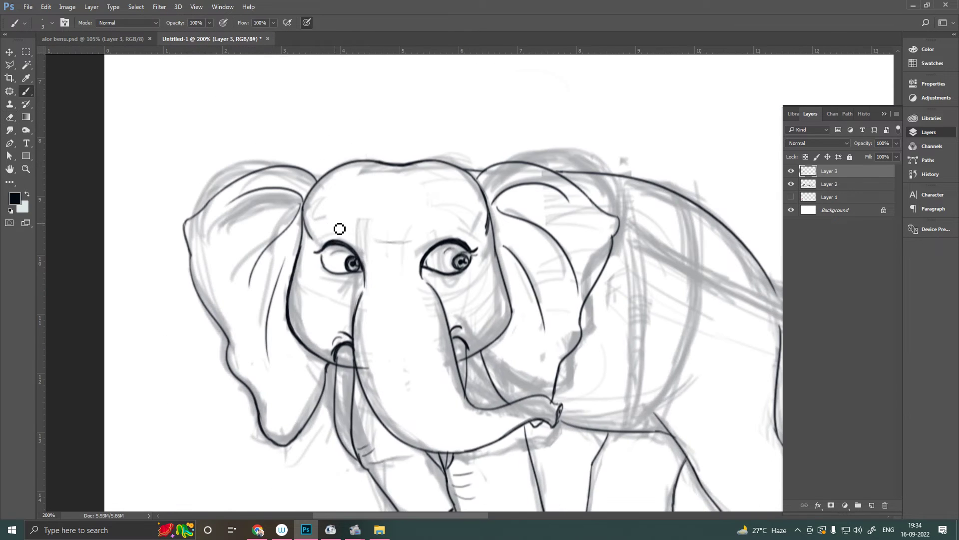
scroll(339, 229, "down", 2)
key("e")
key("b")
left_click_drag(486, 181, 279, 146)
left_click_drag(565, 212, 659, 180)
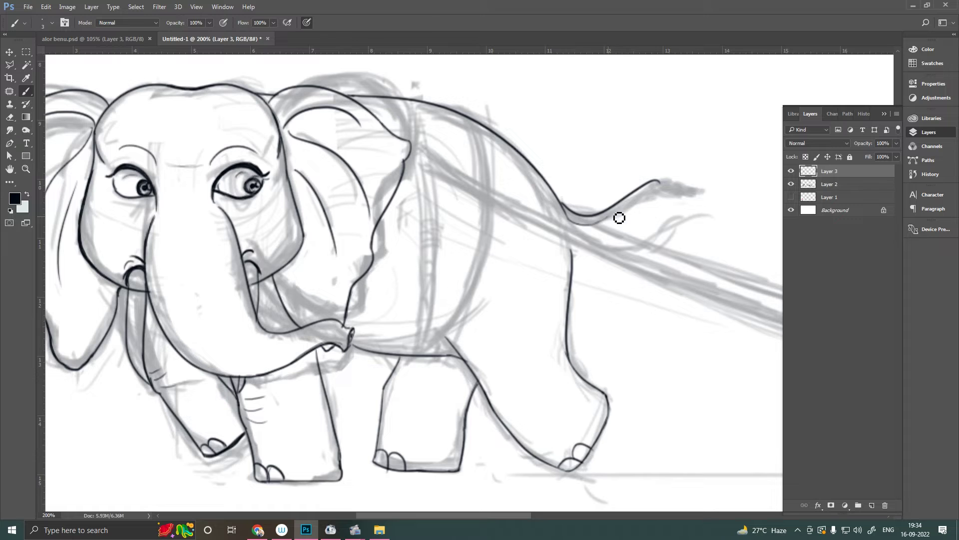
- Fill in the tuft at the tail tip
key("e")
scroll(575, 250, "up", 4)
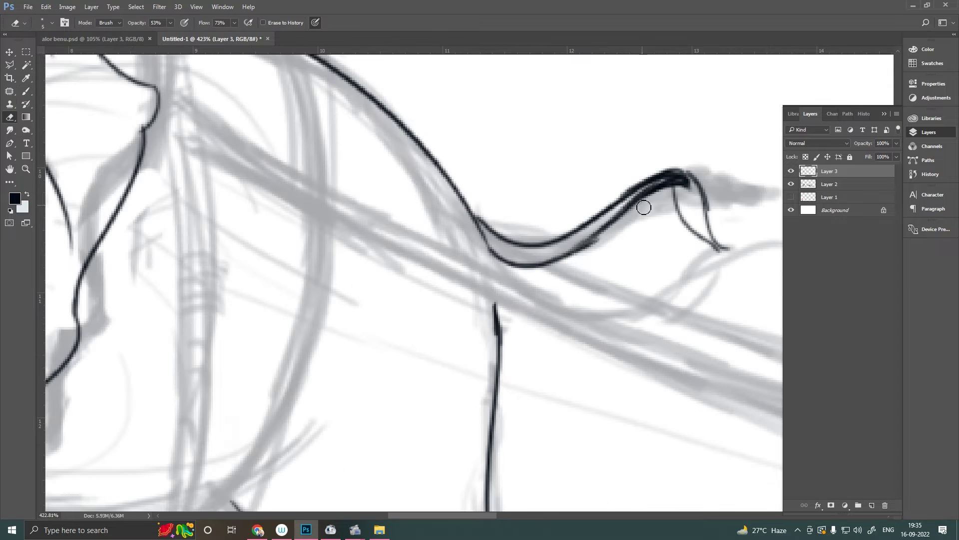
key("b")
mouse_move(680, 181)
left_mouse_down()
mouse_move(715, 246)
mouse_move(701, 248)
left_mouse_up()
- Ink three harness strap strokes across the elephant's body
key("e")
scroll(493, 291, "down", 5)
key("b")
mouse_move(414, 137)
left_mouse_down()
mouse_move(373, 374)
mouse_move(386, 372)
left_mouse_up()
left_click_drag(356, 125, 389, 350)
left_click_drag(345, 120, 396, 347)
scroll(411, 316, "down", 3)
- Ink the rider's helmeted head, neck and raised arm
left_click_drag(510, 331, 475, 353)
scroll(642, 326, "up", 3)
mouse_move(525, 195)
left_mouse_down()
mouse_move(510, 219)
mouse_move(541, 226)
left_mouse_up()
mouse_move(541, 179)
left_mouse_down()
mouse_move(567, 240)
mouse_move(595, 199)
left_mouse_up()
left_click_drag(560, 250, 548, 242)
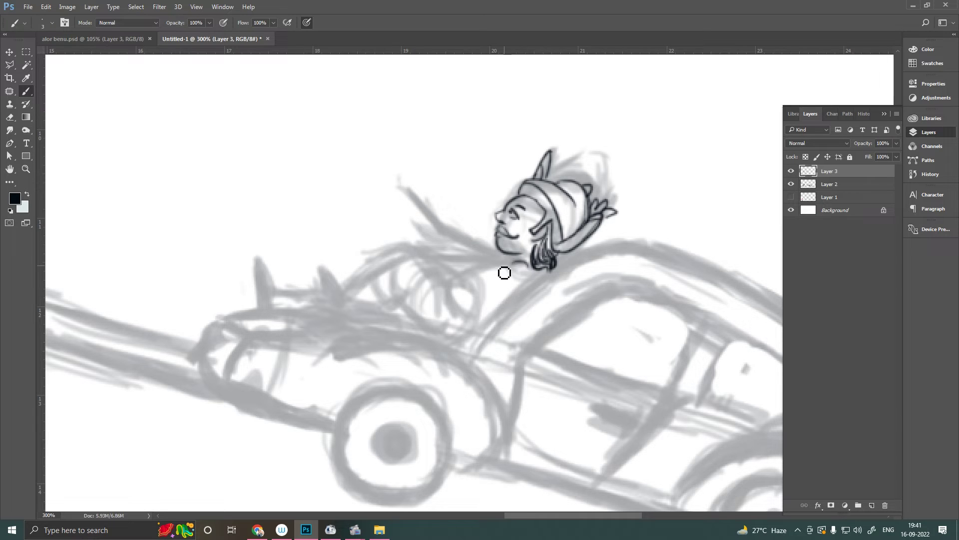
- Ink the rider's outstretched arm, torso, legs with clothing folds, and a shoe
left_click_drag(398, 261, 521, 284)
left_click_drag(351, 285, 402, 299)
left_click_drag(400, 300, 459, 342)
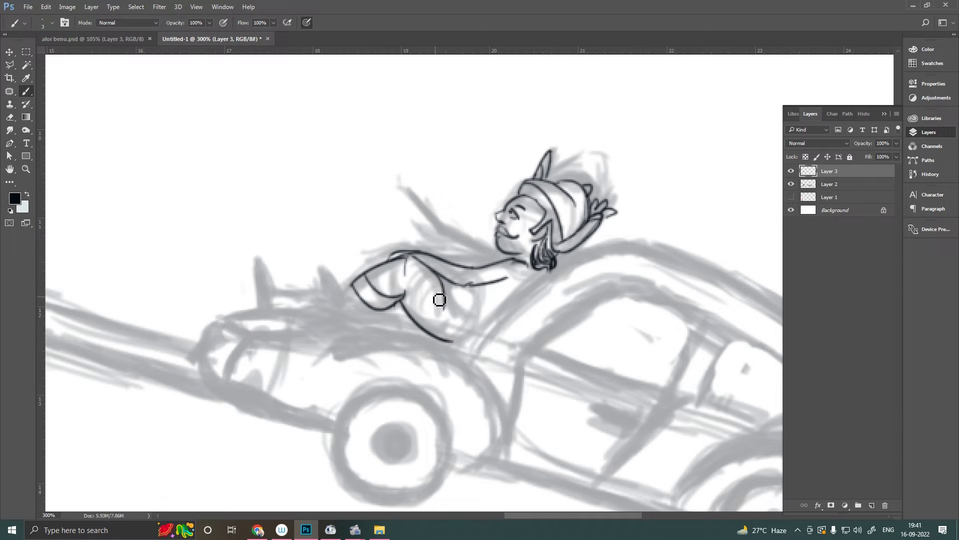
left_click_drag(429, 272, 445, 312)
left_click_drag(538, 276, 477, 325)
mouse_move(352, 289)
left_mouse_down()
mouse_move(312, 289)
mouse_move(327, 320)
left_mouse_up()
mouse_move(303, 282)
left_mouse_down()
mouse_move(320, 327)
mouse_move(316, 315)
mouse_move(325, 315)
left_mouse_up()
- Erase and redraw the rider's foot and shoe outline, undoing the hooked heel
key("e")
key("b")
left_click_drag(370, 280, 324, 311)
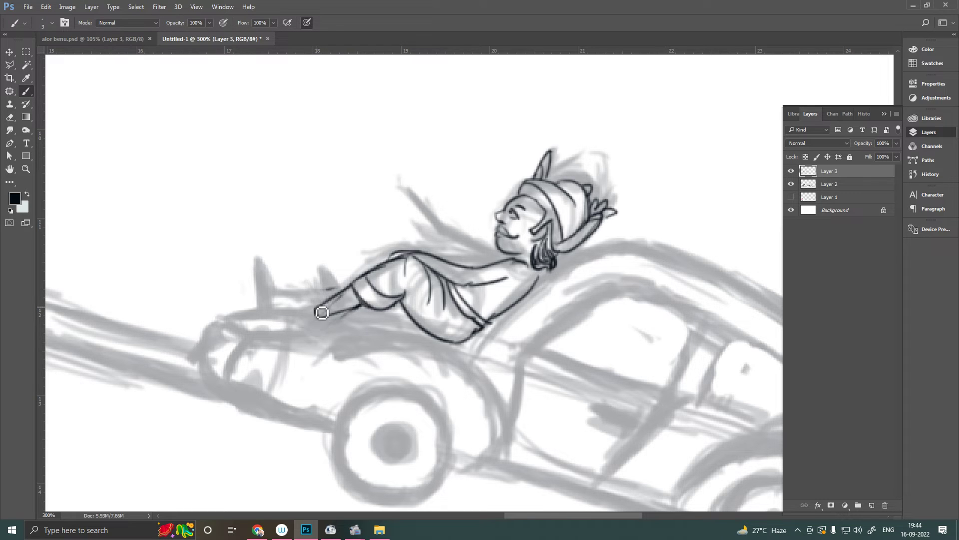
scroll(336, 322, "up", 5, "alt")
mouse_move(303, 219)
left_mouse_down()
mouse_move(305, 343)
mouse_move(420, 320)
left_mouse_up()
scroll(371, 219, "down", 5, "alt")
mouse_move(535, 307)
left_mouse_down()
mouse_move(439, 321)
mouse_move(432, 282)
left_mouse_up()
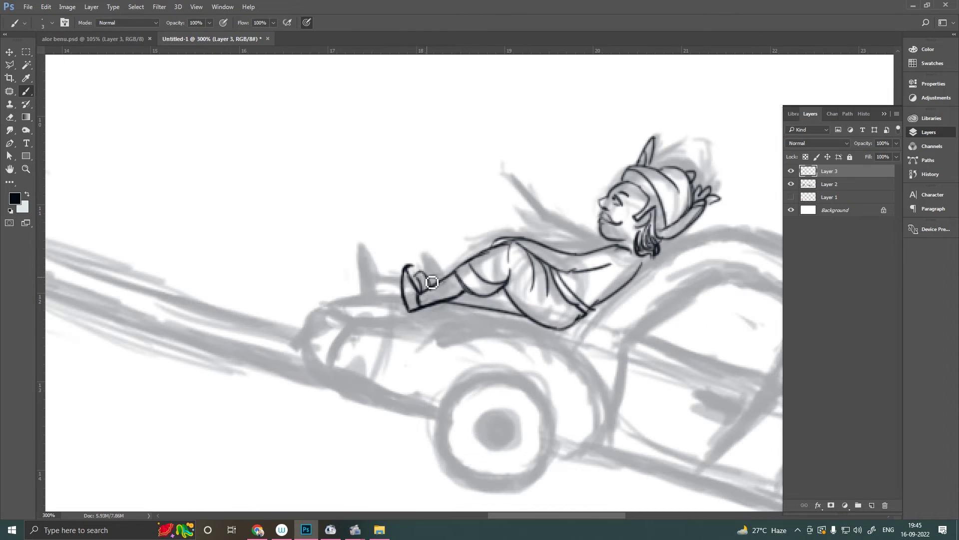
key("ctrl+z")
- Ink the rider's second leg and boot, plus the line along the back
left_click_drag(365, 285, 403, 281)
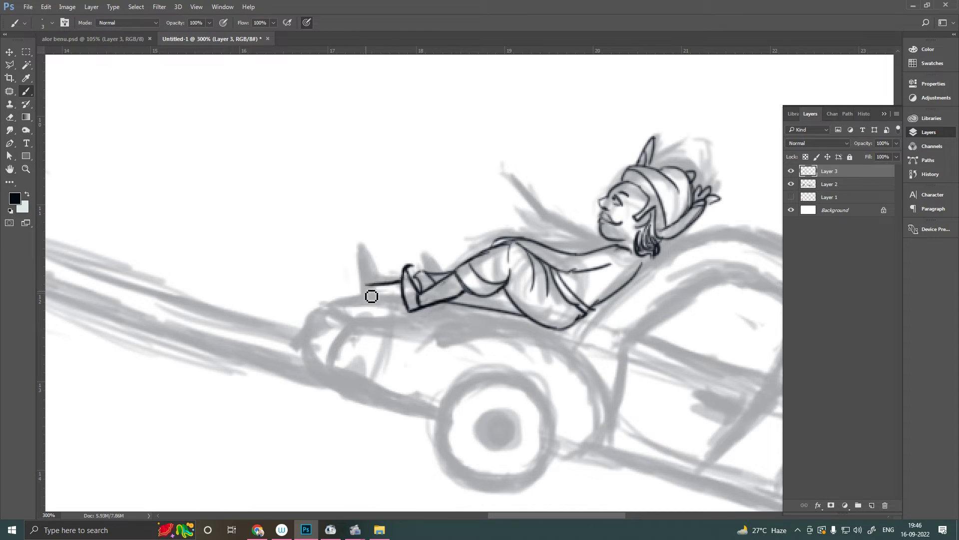
left_click_drag(359, 248, 405, 305)
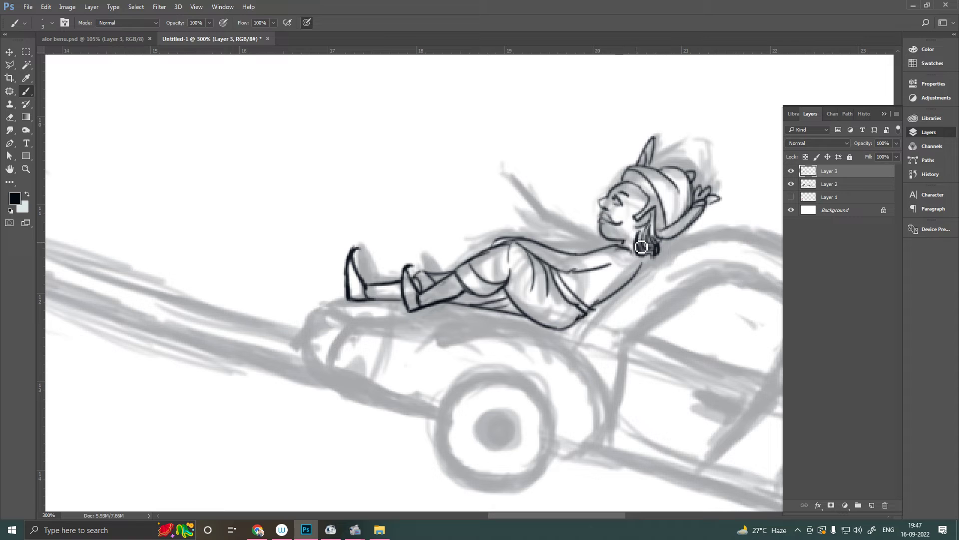
key("e")
key("b")
mouse_move(589, 307)
left_mouse_down()
mouse_move(637, 255)
mouse_move(613, 253)
left_mouse_up()
key("e")
key("b")
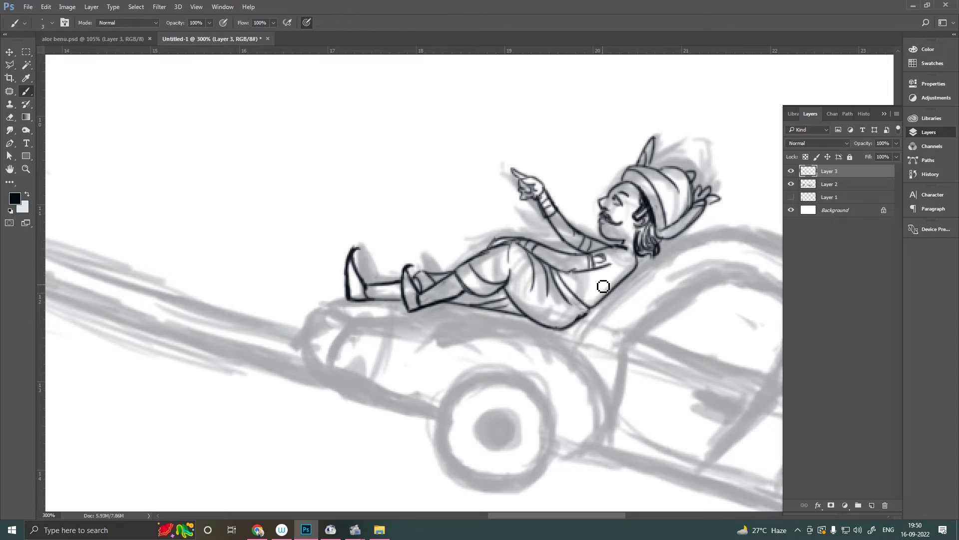
- Ink the car's front end, hood, front wheel arch and bumper hatching
left_click_drag(603, 286, 632, 211)
left_click_drag(467, 266, 611, 384)
left_click_drag(332, 235, 380, 241)
left_click_drag(355, 302, 474, 342)
left_click_drag(324, 270, 356, 302)
left_click_drag(346, 250, 331, 293)
mouse_move(473, 344)
left_mouse_down()
mouse_move(422, 257)
mouse_move(512, 220)
mouse_move(531, 305)
left_mouse_up()
- Draw the front wheel circle and hub, and the underbody line to the rear wheel
left_click_drag(415, 250, 499, 328)
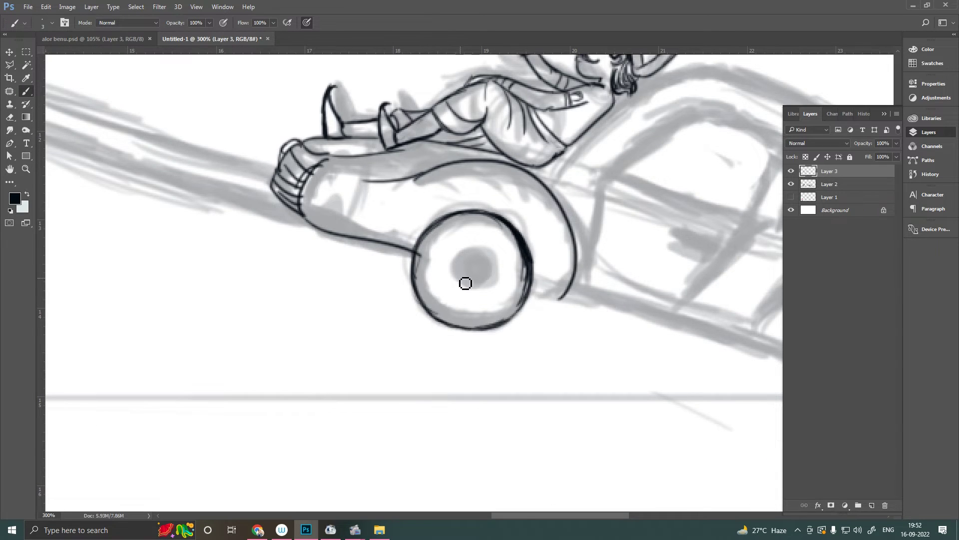
left_click_drag(462, 270, 475, 256)
left_click_drag(692, 331, 456, 222)
left_click_drag(555, 252, 295, 175)
left_click_drag(394, 202, 564, 254)
- Clean up the wheel hub and add a second ring around it
key("e")
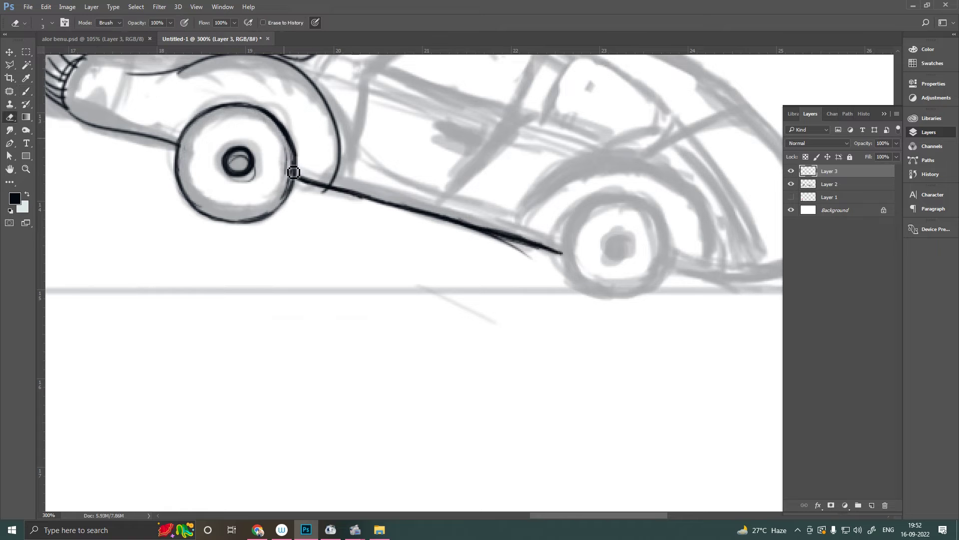
key("b")
mouse_move(252, 177)
left_mouse_down()
mouse_move(245, 170)
mouse_move(210, 180)
mouse_move(225, 200)
left_mouse_up()
key("e")
left_click_drag(300, 180, 346, 187)
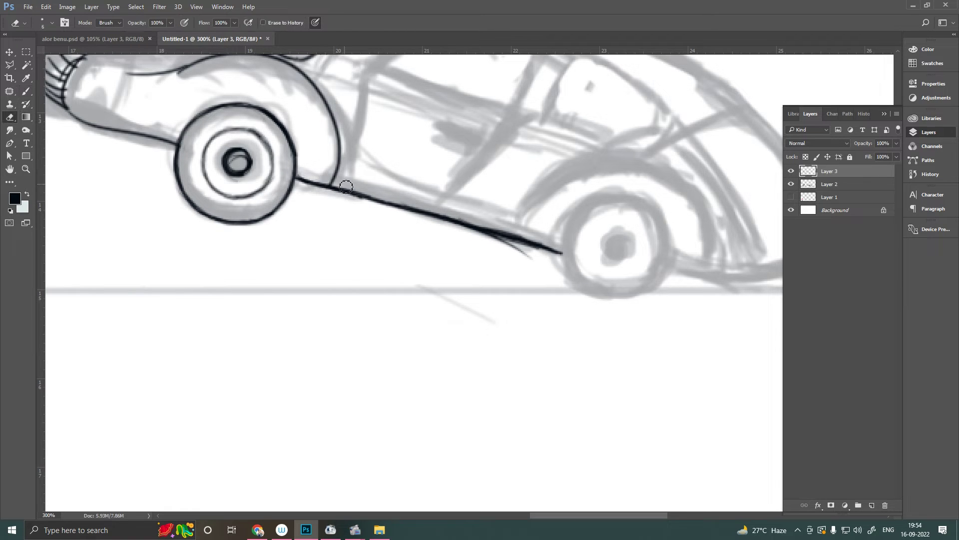
- Ink the car's roof line and windshield line
scroll(460, 220, "up", 3)
scroll(460, 220, "right", 2)
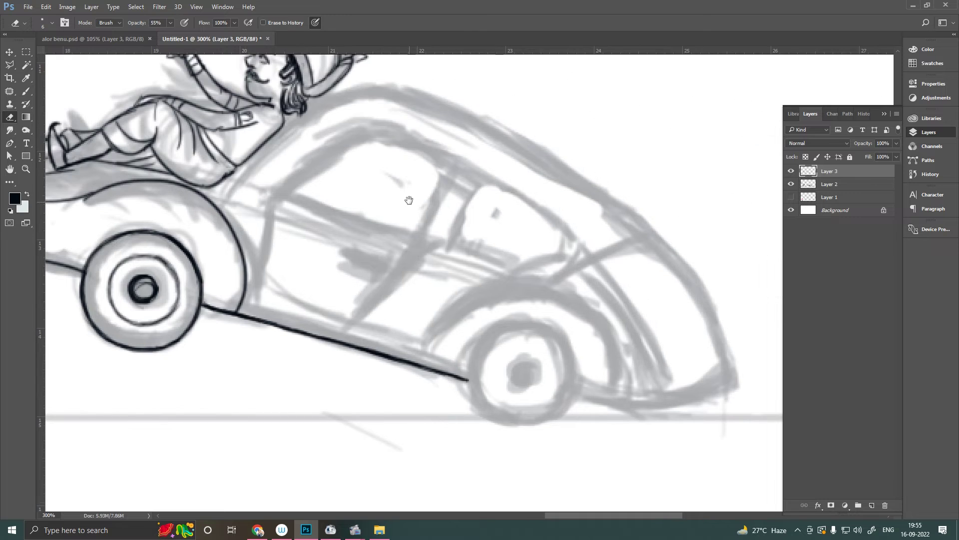
key("b")
left_click_drag(350, 83, 714, 380)
left_click_drag(354, 106, 266, 185)
mouse_move(359, 100)
left_mouse_down()
mouse_move(560, 260)
mouse_move(260, 184)
left_mouse_up()
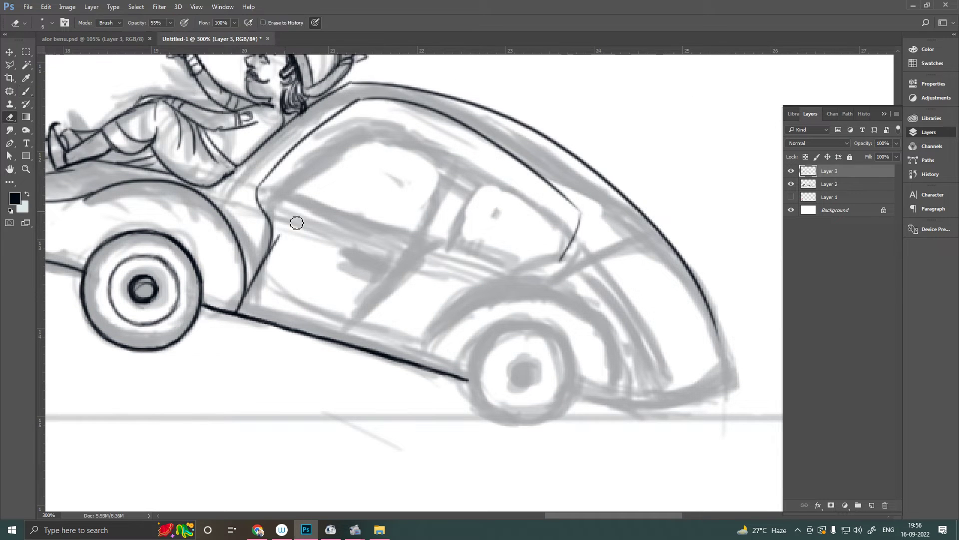
- Ink the inner roof, door pillars, rear door, rear wheel arch and lower rear body
left_click_drag(371, 104, 565, 221)
left_click_drag(472, 149, 417, 236)
left_click_drag(494, 161, 446, 243)
left_click_drag(567, 220, 535, 272)
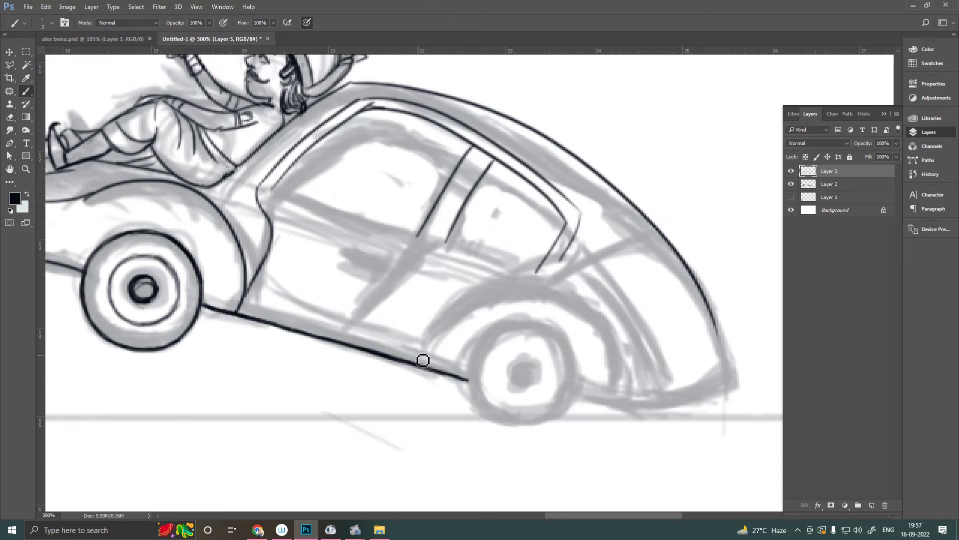
left_click_drag(415, 355, 615, 398)
left_click_drag(574, 395, 745, 384)
key("e")
key("ctrl+0")
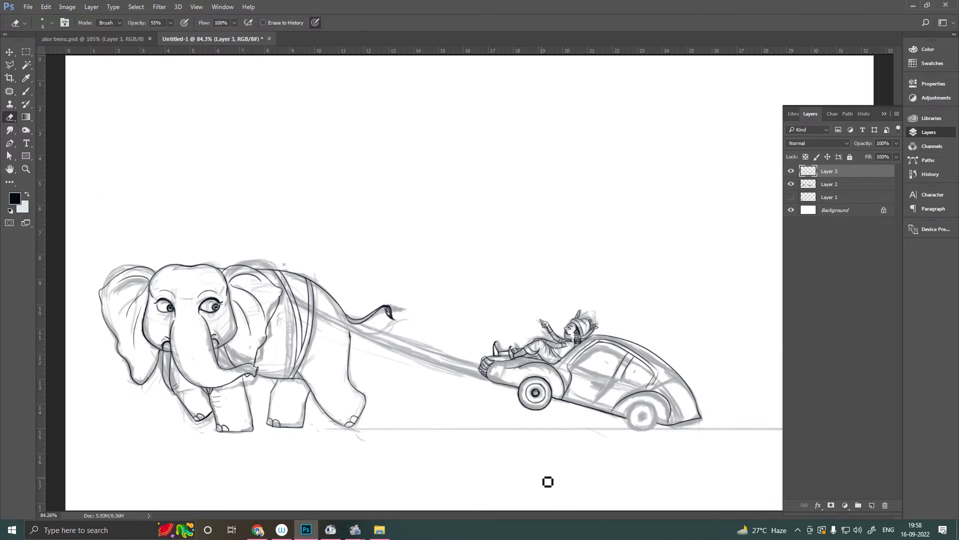
- Draw a straight rope line from the elephant to the car
key("b")
left_click(312, 311)
left_click(492, 379, "shift")
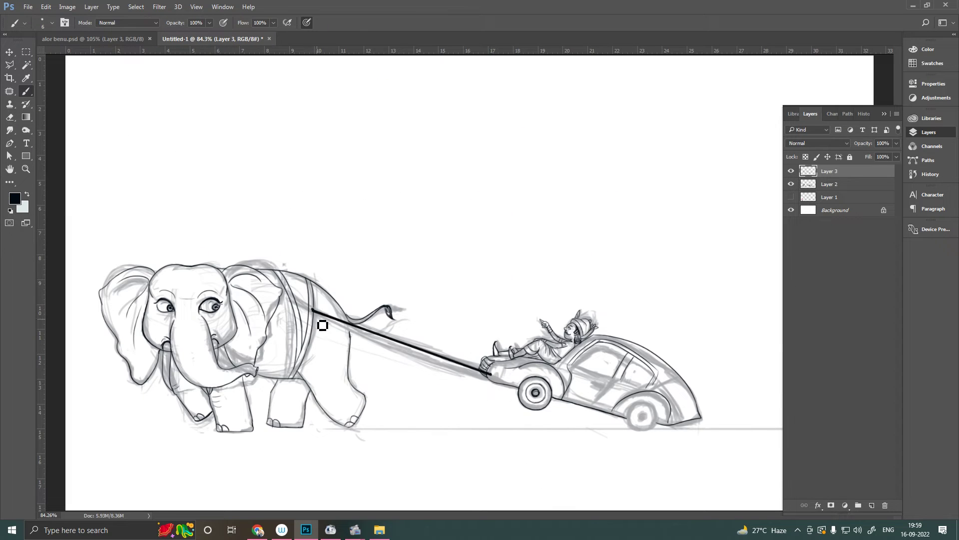
key("ctrl+z")
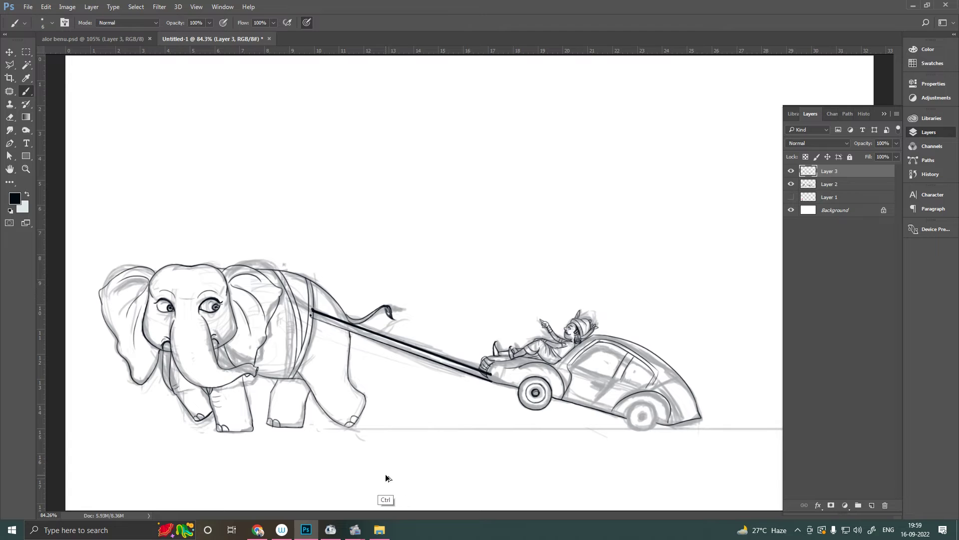
key("ctrl+z")
- Zoom in and lasso-select the rope section at the elephant
key("e")
key("ctrl+plus")
key("ctrl+plus")
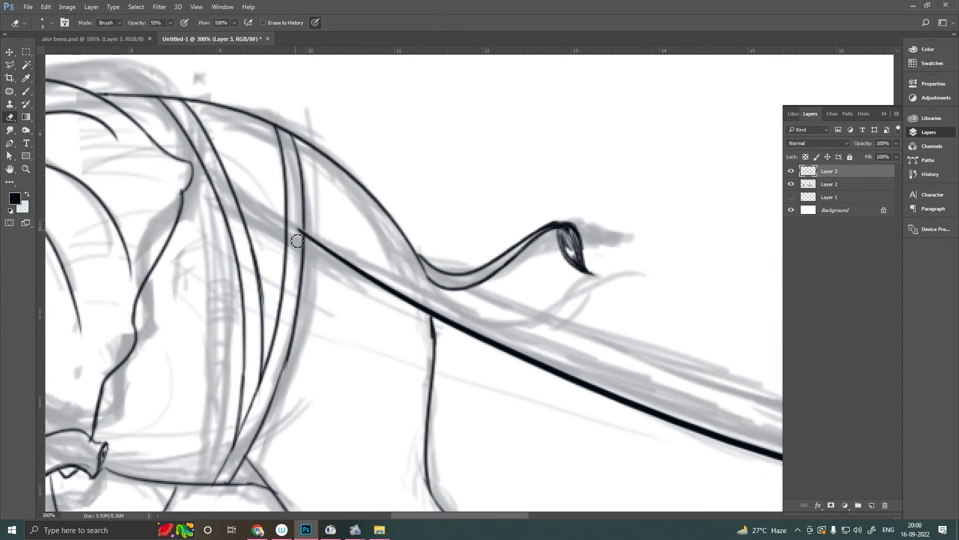
key("ctrl+plus")
key("l")
key("ctrl+plus")
left_click(527, 300)
left_click(472, 242)
key("Return")
- Rotate the selected rope section slightly with Free Transform
key("ctrl+minus")
key("ctrl+t")
left_click_drag(111, 172, 117, 151)
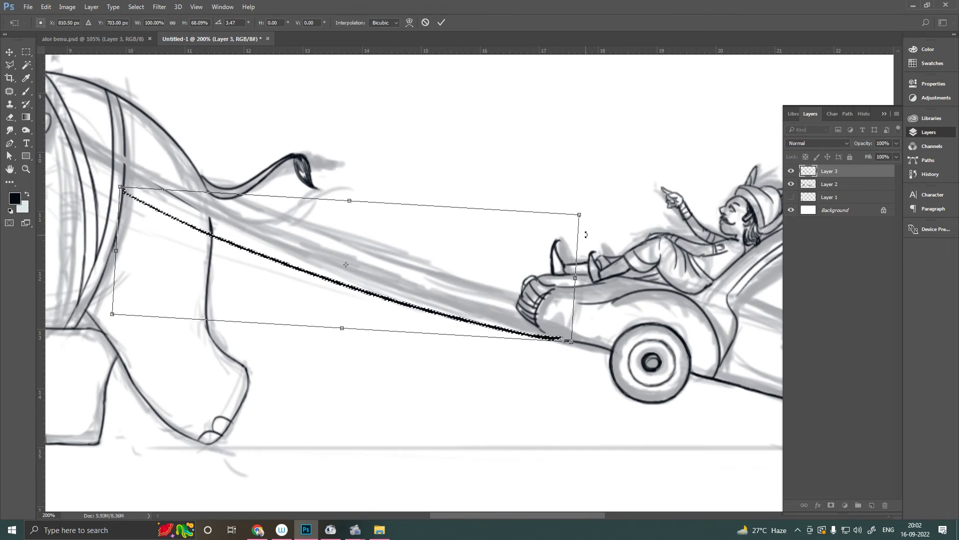
key("Return")
- Copy the rope to a new layer, squash it thinner and raise its left end
key("ctrl+j")
key("ctrl+j")
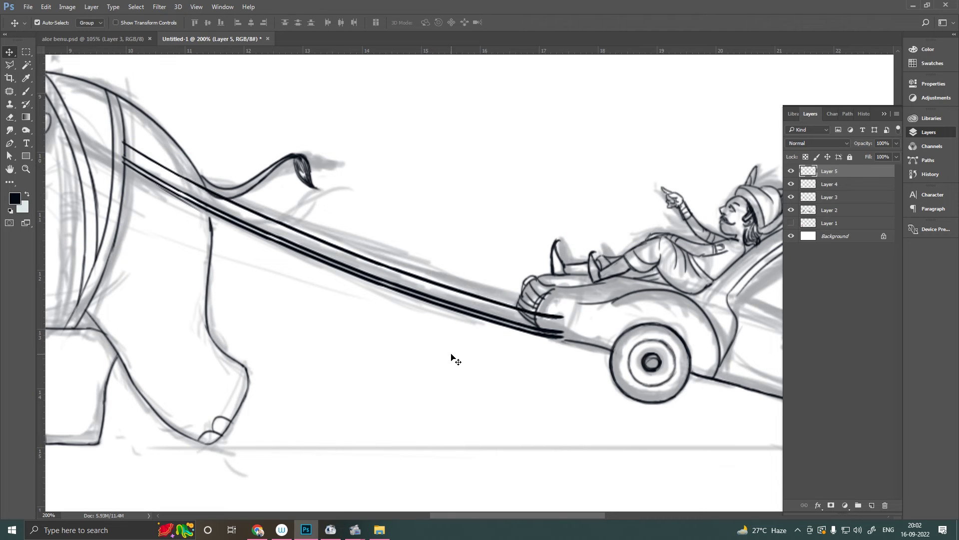
key("ctrl+t")
left_click_drag(344, 150, 344, 225)
left_click_drag(121, 209, 145, 147)
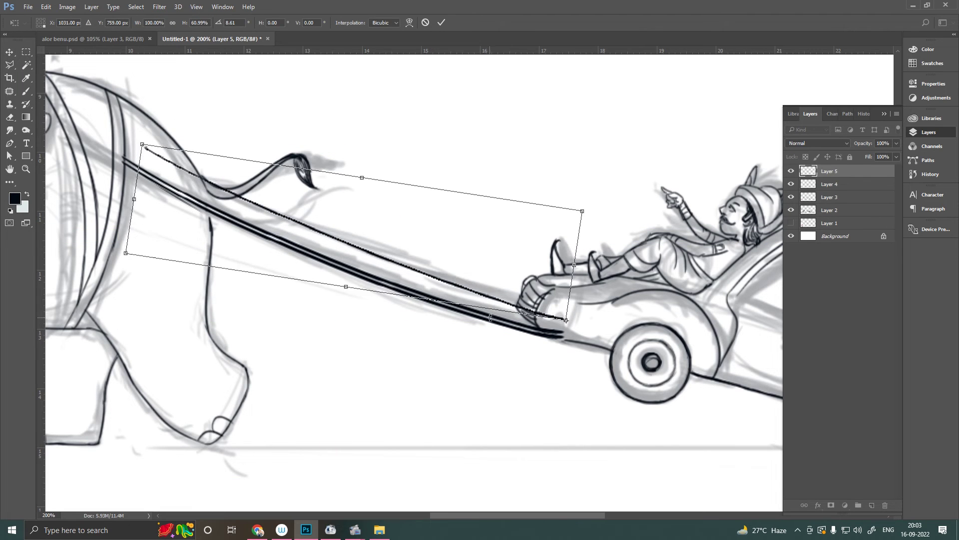
key("Return")
- Duplicate the thin rope and offset the copy just below the original
key("ctrl+j")
key("v")
key("ctrl+z")
left_click_drag(472, 325, 475, 328)
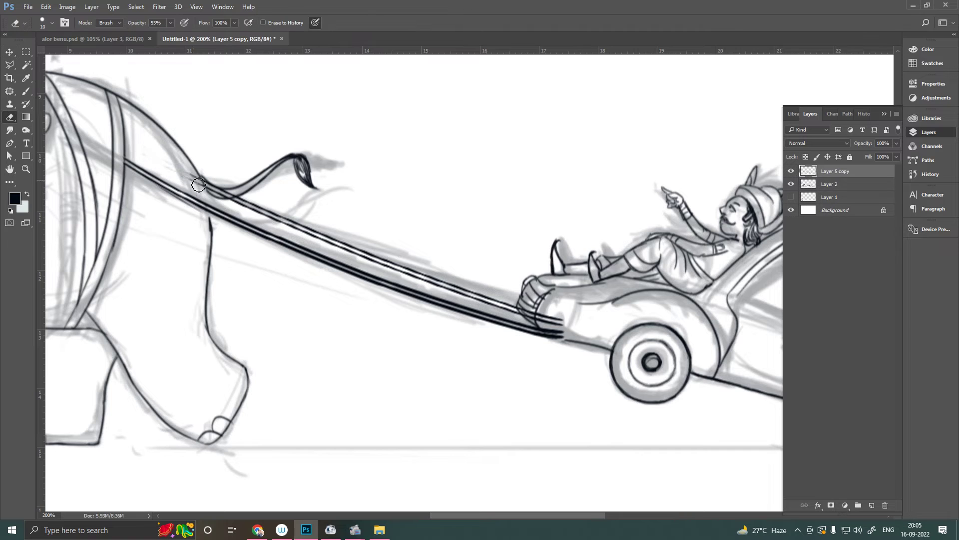
- Set the eraser to full opacity and size 3, then erase stray rope strokes
key("0")
key("[")
key("[")
key("[")
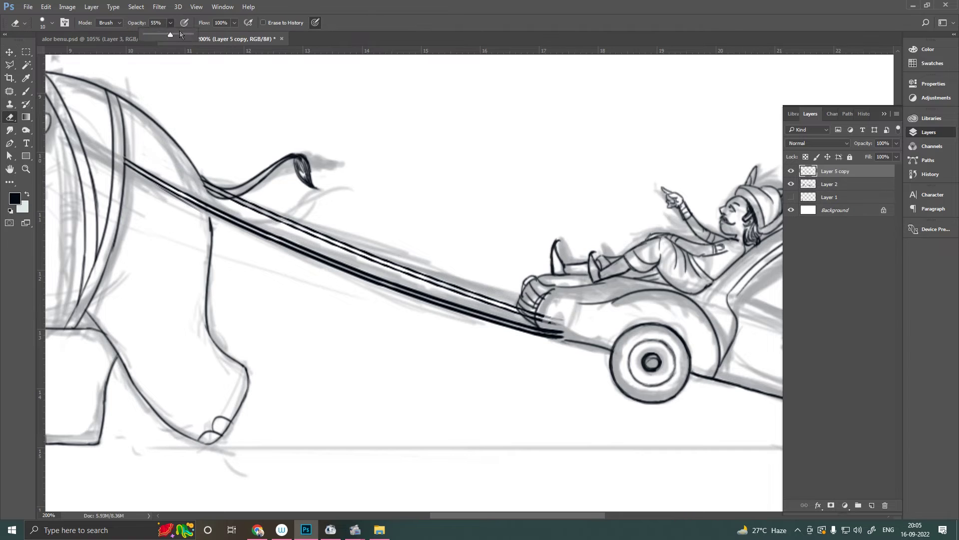
scroll(559, 319, "up", 3)
scroll(517, 242, "up", 4)
scroll(517, 242, "left", 10)
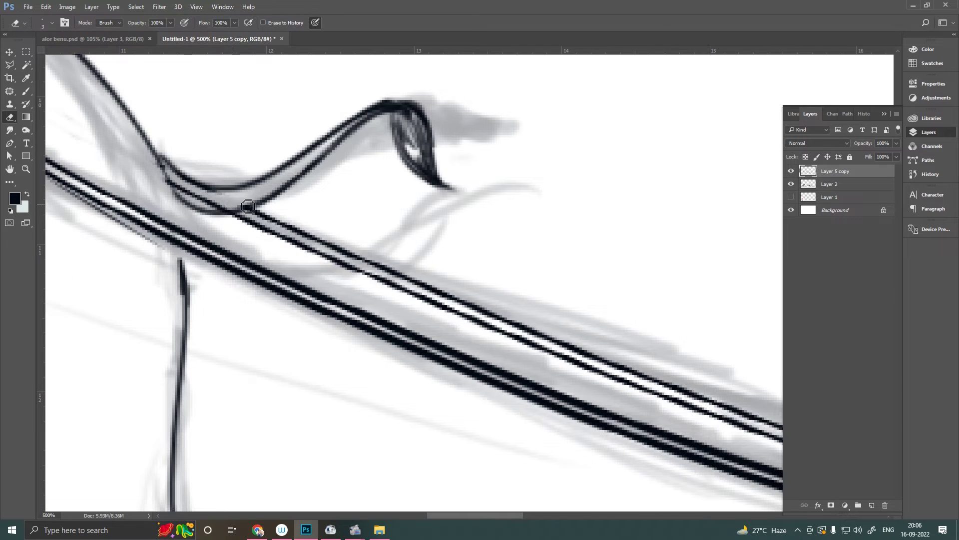
key("b")
key("e")
scroll(161, 160, "up", 3)
scroll(161, 160, "left", 8)
left_click_drag(350, 285, 460, 342)
- Thin the doubled rope lines toward the rider's hand by erasing their edges
scroll(460, 342, "right", 3)
mouse_move(410, 292)
left_mouse_down()
mouse_move(368, 280)
mouse_move(423, 289)
mouse_move(450, 306)
left_mouse_up()
scroll(422, 289, "right", 2)
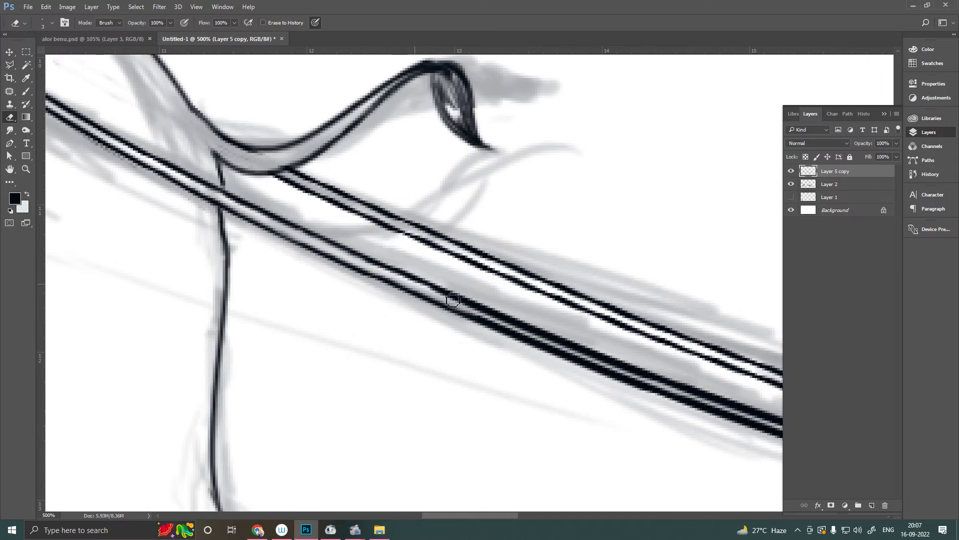
scroll(449, 306, "down", 10)
scroll(299, 372, "up", 10)
scroll(298, 372, "down", 3)
scroll(299, 350, "right", 3)
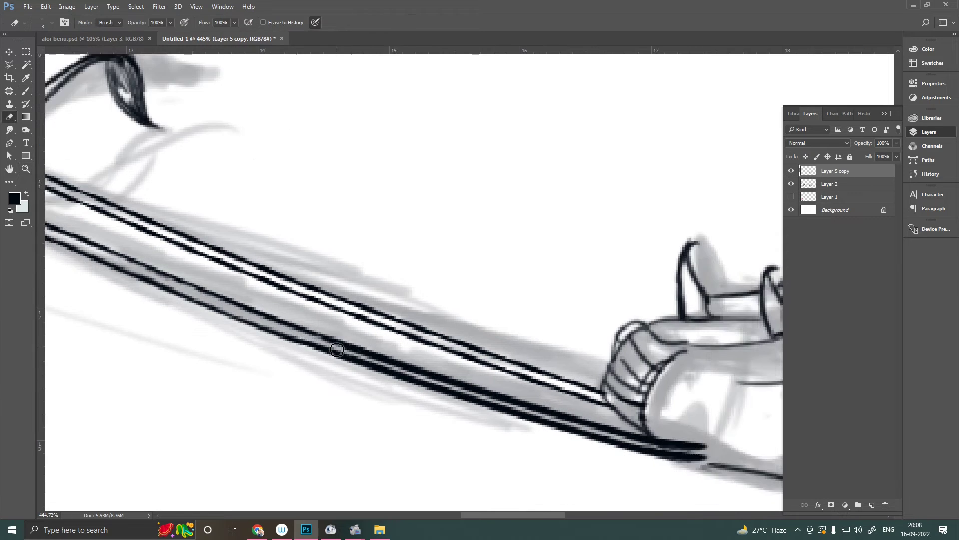
scroll(300, 300, "right", 2)
scroll(299, 271, "down", 2)
left_click_drag(299, 270, 364, 287)
scroll(365, 287, "down", 2)
scroll(365, 288, "right", 2)
left_click_drag(321, 246, 560, 310)
- Lasso the inked front wheel, copy it to a new layer and move it onto the rear wheel
key("b")
scroll(309, 232, "down", 2)
scroll(309, 232, "right", 3)
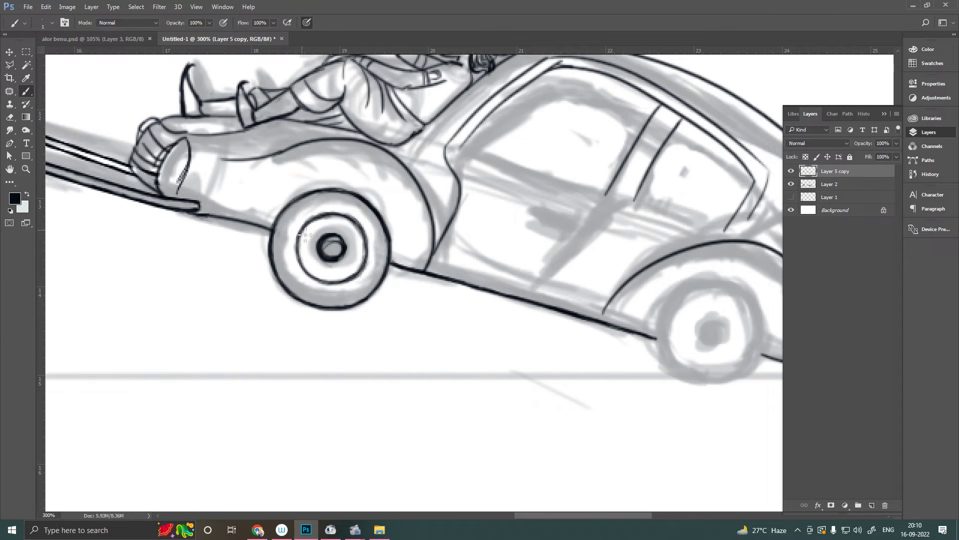
key("e")
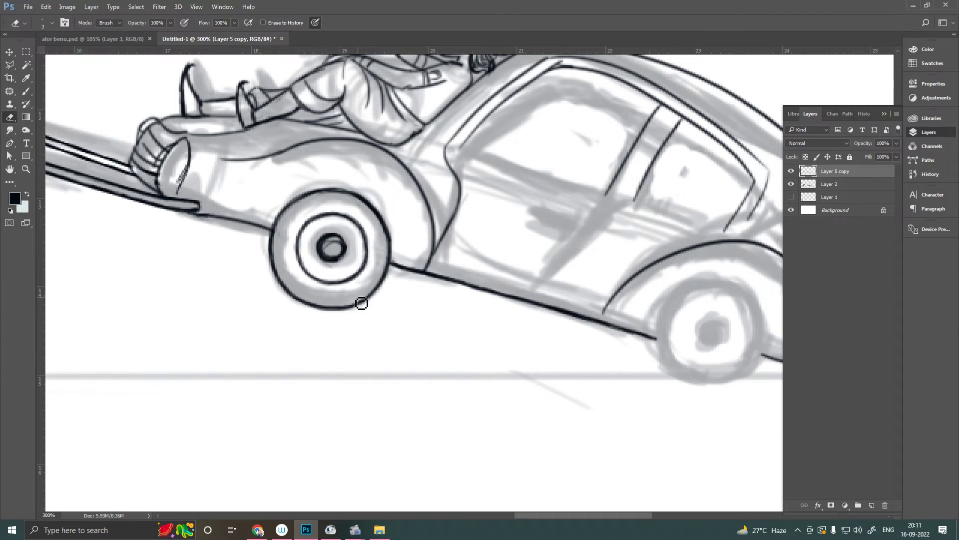
key("l")
left_click_drag(210, 150, 270, 331)
key("ctrl+j")
key("v")
left_click_drag(300, 225, 422, 225)
- Select around the copied wheel and combine the wheel layers
scroll(640, 418, "down", 4)
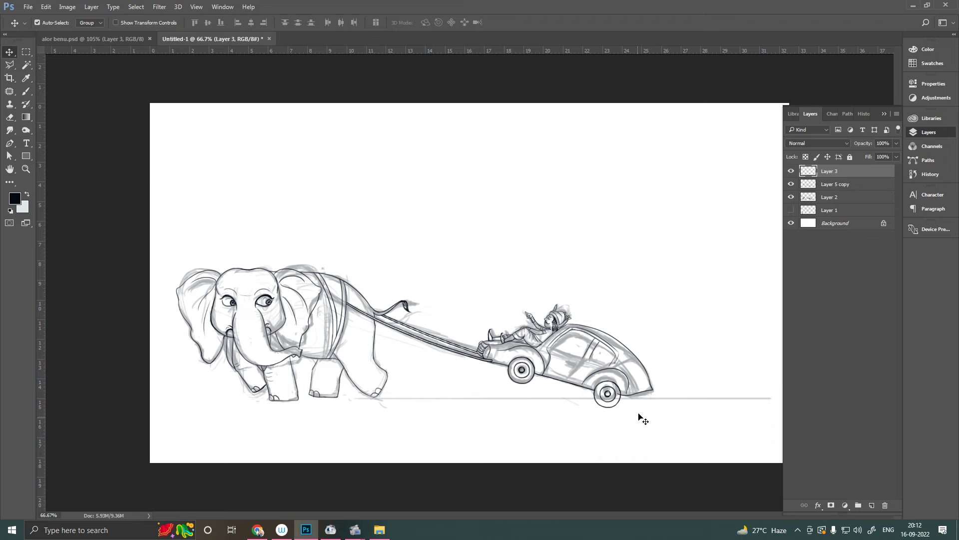
scroll(649, 416, "up", 4)
key("l")
left_click_drag(489, 349, 560, 424)
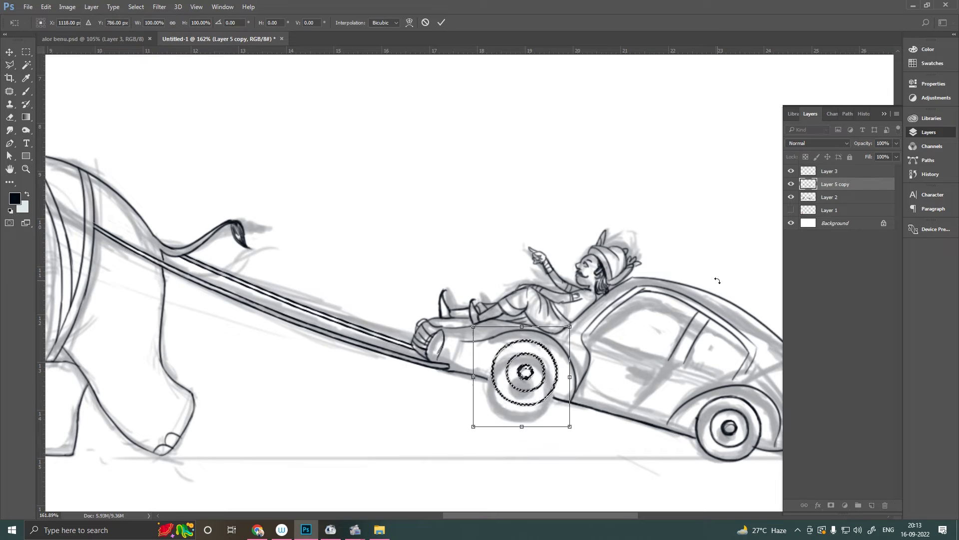
key("ctrl+z")
- Ink the window, jagged door seam, sill, door handle, rear window, fender curve and rear body line
scroll(542, 411, "up", 3)
scroll(496, 399, "up", 2)
key("b")
left_click_drag(309, 199, 575, 279)
left_click_drag(458, 245, 395, 344)
left_click_drag(280, 310, 504, 382)
left_click_drag(392, 254, 428, 269)
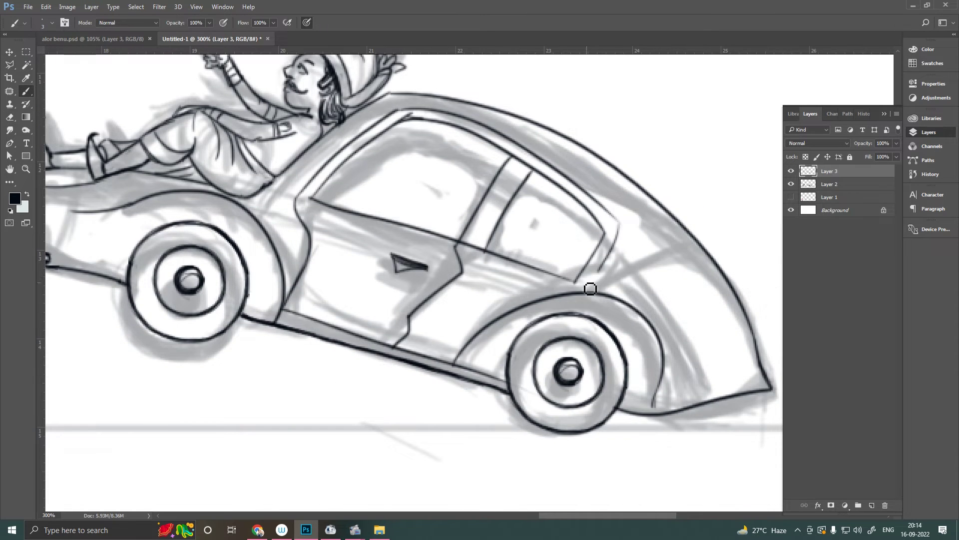
left_click_drag(618, 220, 577, 285)
left_click_drag(597, 288, 690, 249)
left_click_drag(645, 272, 754, 382)
key("e")
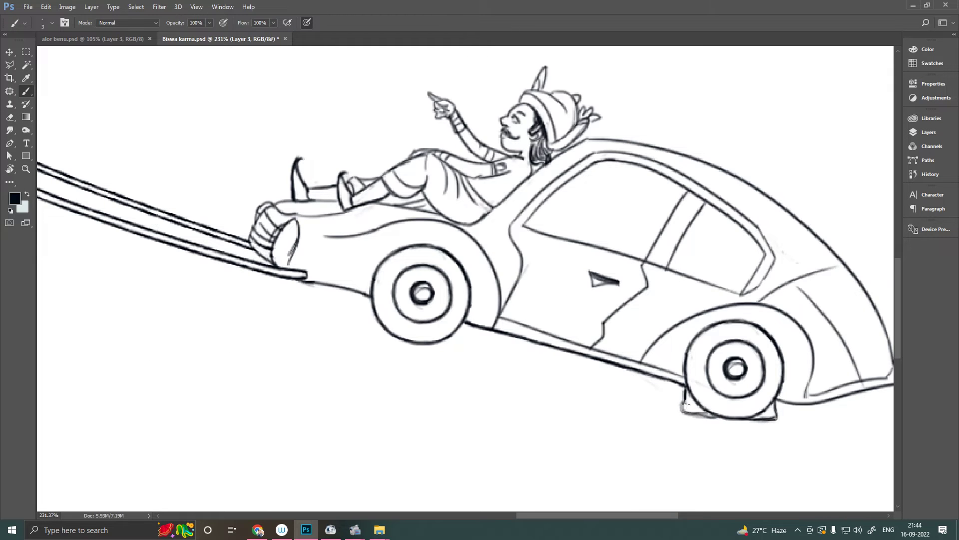
- Flatten the rear tyre's base and erase the front wheel's lower arc
key("e")
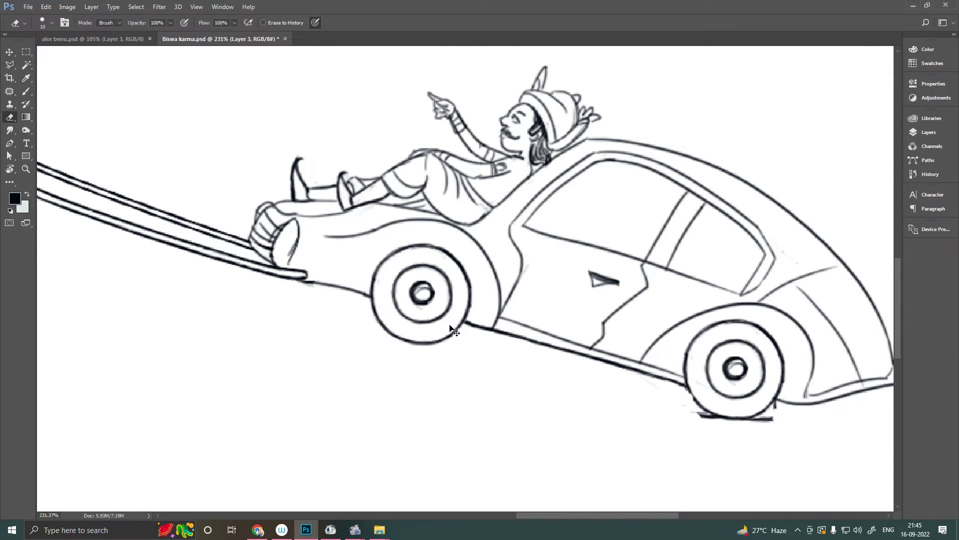
key("ctrl+plus")
key("ctrl+plus")
left_click_drag(649, 369, 775, 377)
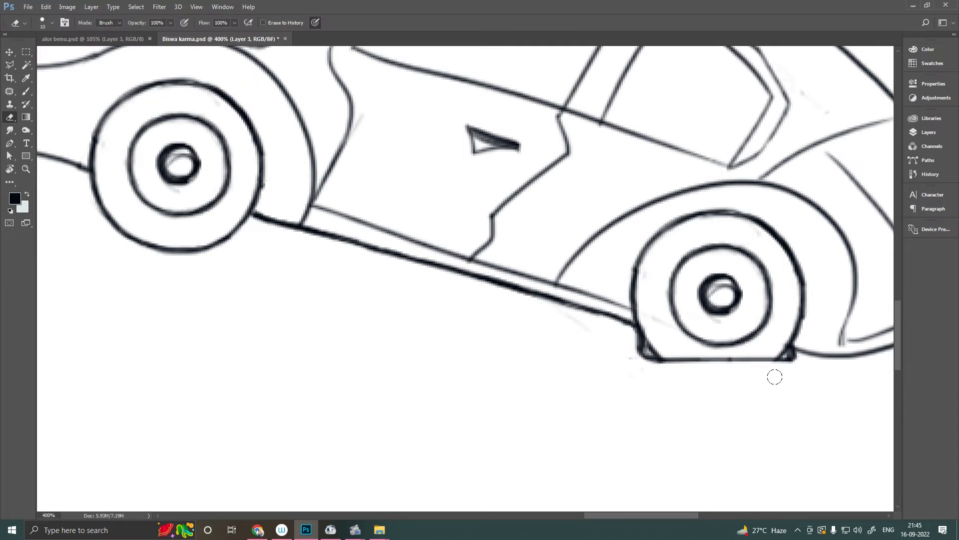
mouse_move(90, 170)
left_mouse_down()
mouse_move(115, 220)
mouse_move(249, 210)
left_mouse_up()
- Redraw the front hub with new arcs and exposed spring details
key("b")
left_click_drag(127, 160, 184, 112)
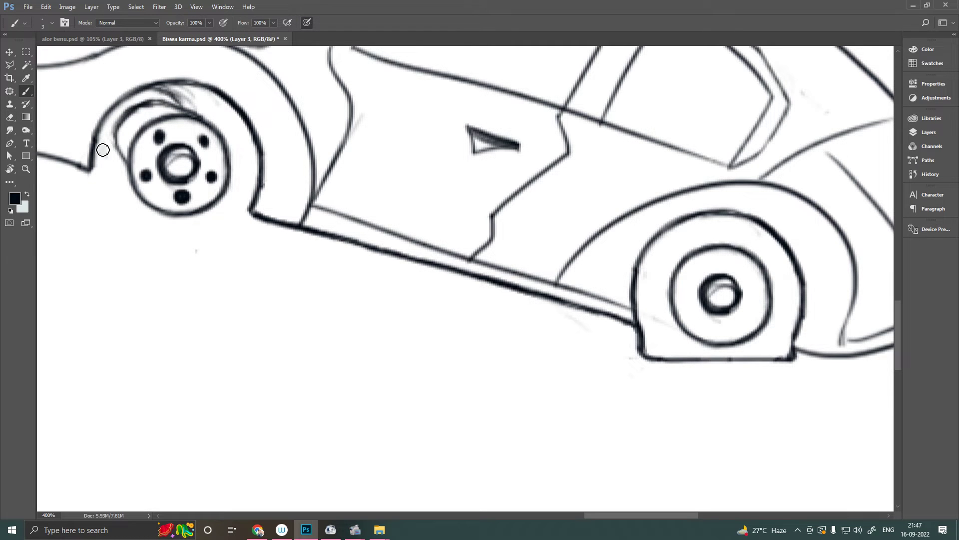
left_click_drag(104, 148, 170, 90)
key("e")
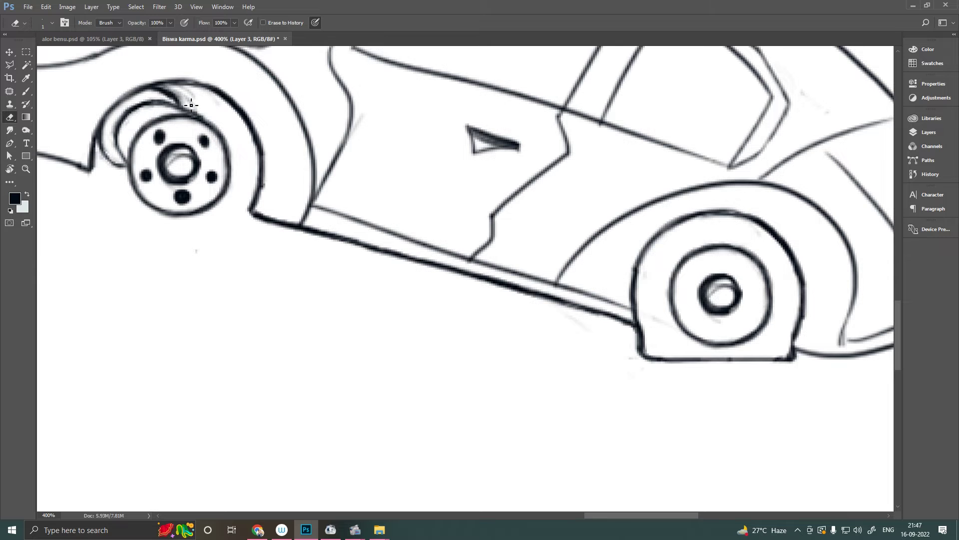
key("b")
left_click_drag(204, 146, 242, 100)
left_click_drag(185, 87, 261, 166)
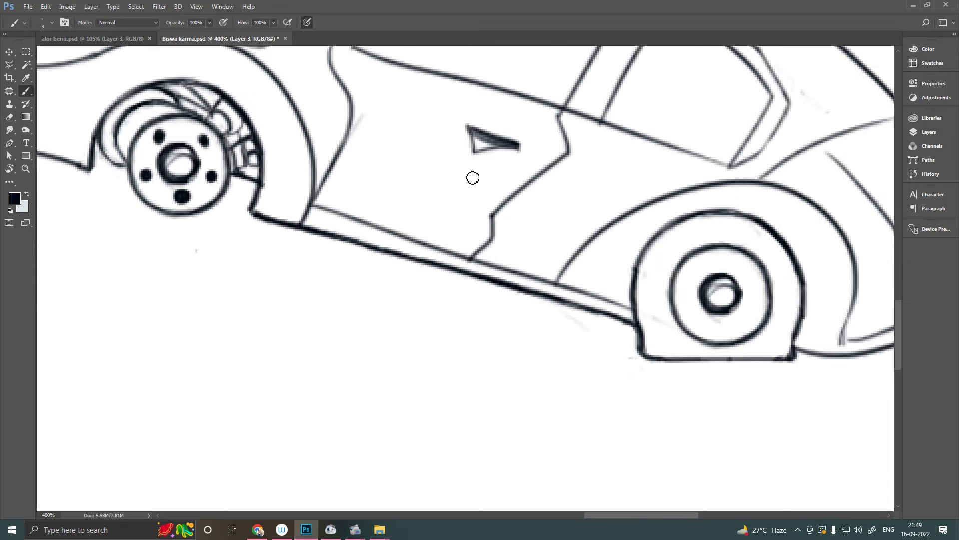
- Ink the rear bumper lines and the inner body curve beside the bumper
scroll(471, 175, "up", 3)
scroll(553, 162, "down", 3)
scroll(553, 161, "right", 5)
mouse_move(620, 334)
left_mouse_down()
mouse_move(674, 299)
mouse_move(686, 309)
mouse_move(634, 352)
left_mouse_up()
key("e")
key("b")
left_click_drag(577, 144, 652, 284)
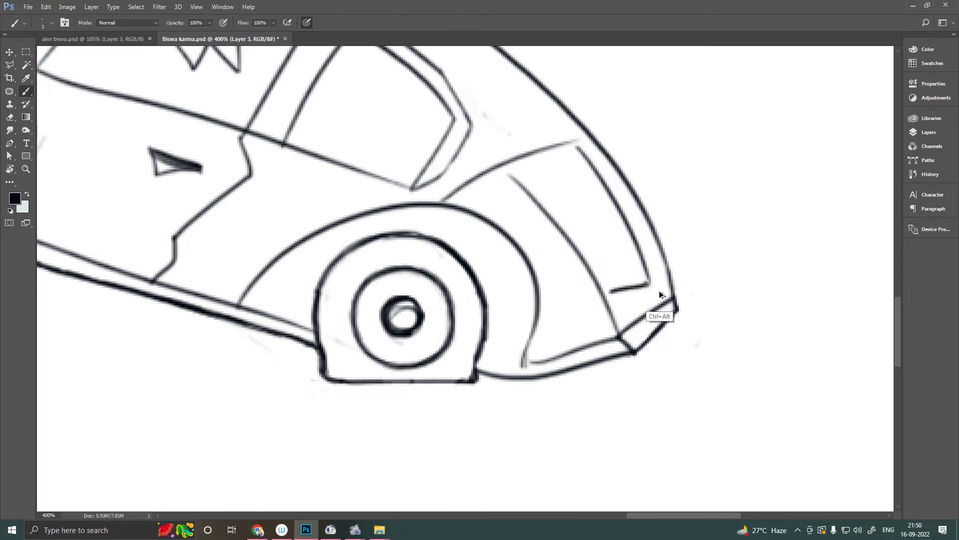
left_click_drag(612, 197, 665, 303)
key("ctrl+minus")
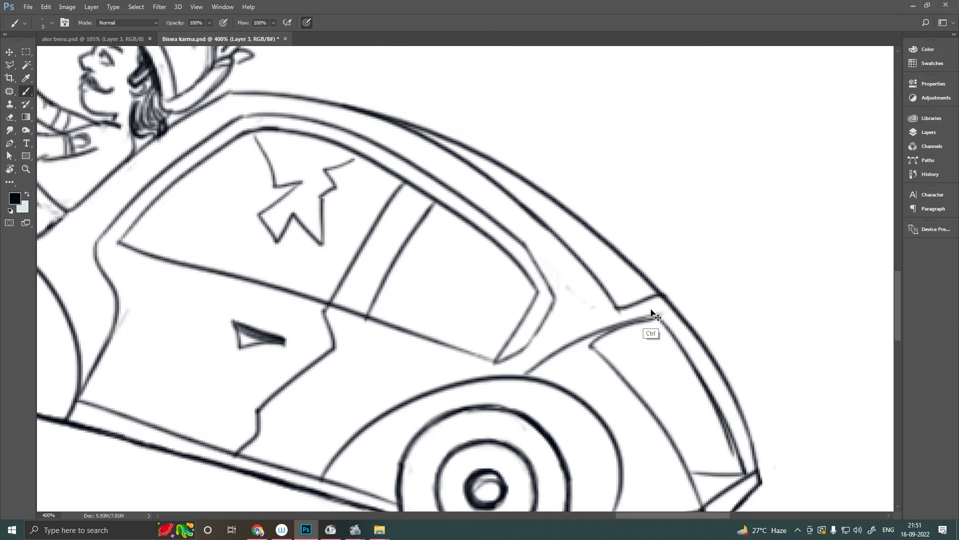
key("ctrl+minus")
key("ctrl+plus")
key("ctrl+plus")
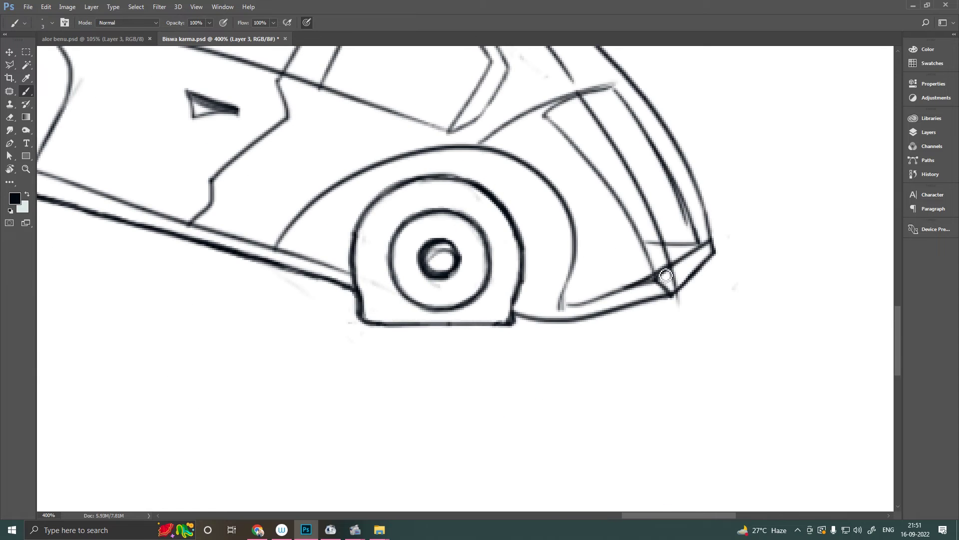
left_click_drag(665, 275, 764, 510)
key("e")
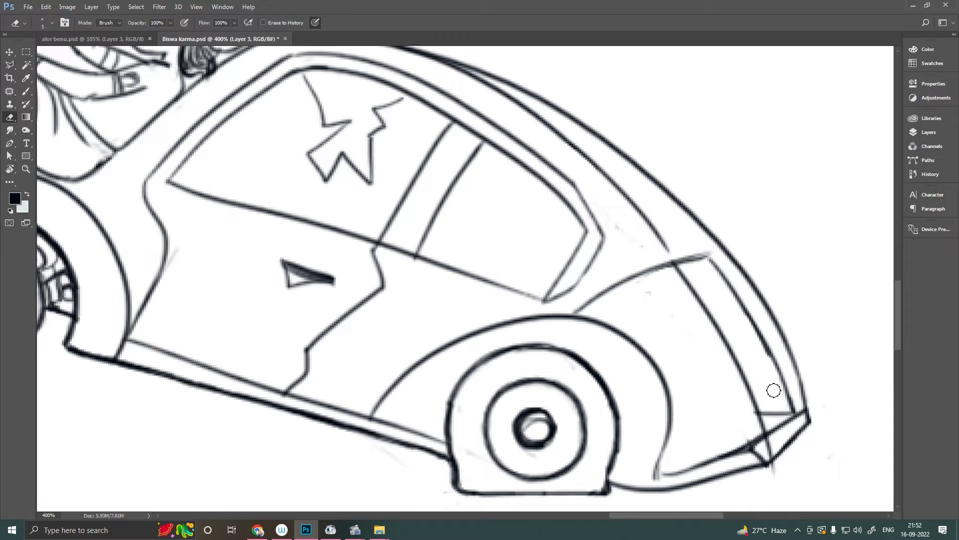
left_click_drag(786, 472, 800, 406)
key("b")
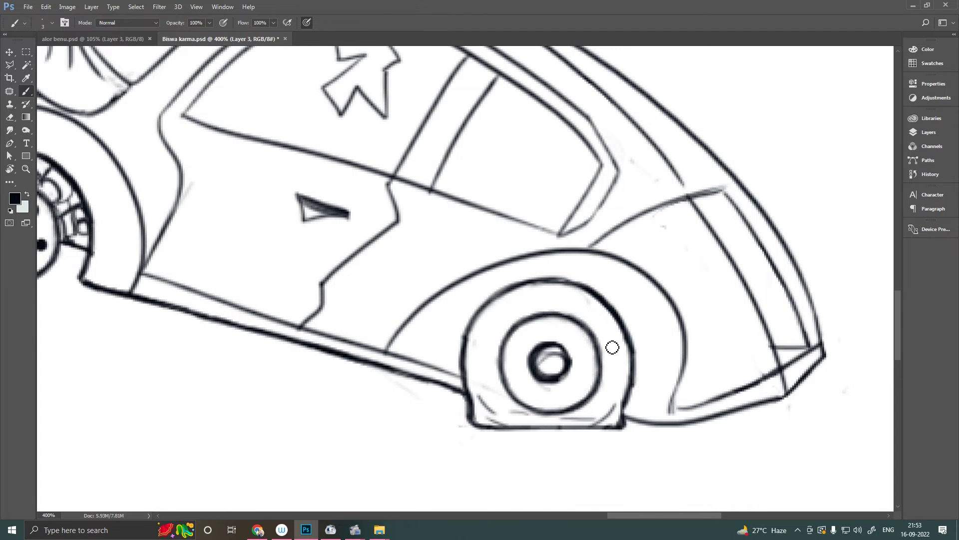
- Darken the rear bumper's upper edge and thicken the door handle into a bold chevron
key("ctrl+minus")
key("ctrl+minus")
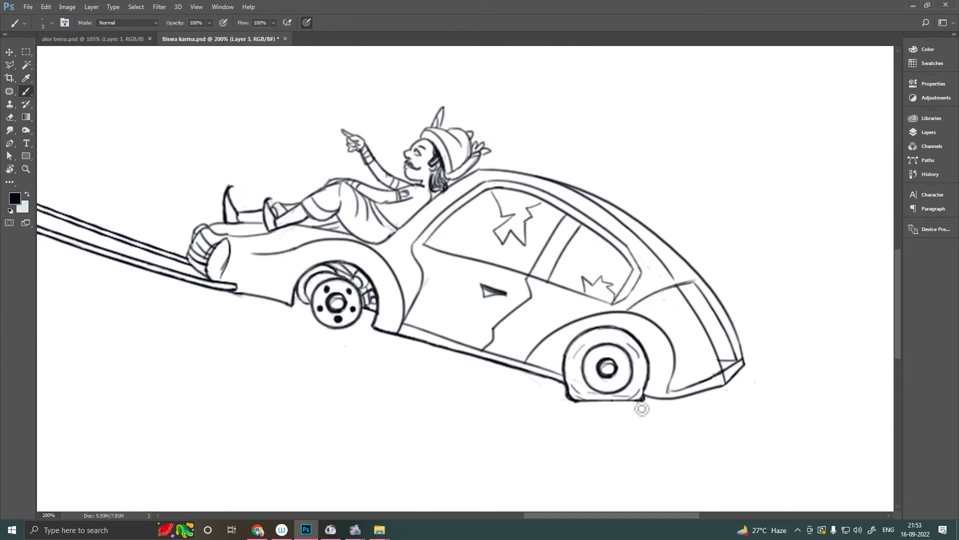
scroll(749, 377, "up", 2)
mouse_move(741, 328)
left_mouse_down()
mouse_move(713, 400)
mouse_move(719, 407)
left_mouse_up()
left_click_drag(595, 377, 697, 350)
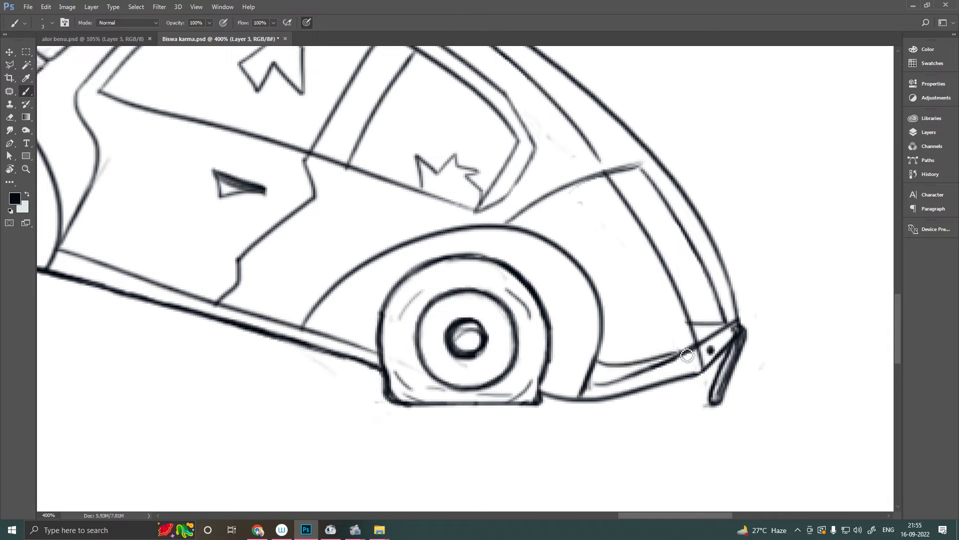
left_click_drag(595, 383, 649, 380)
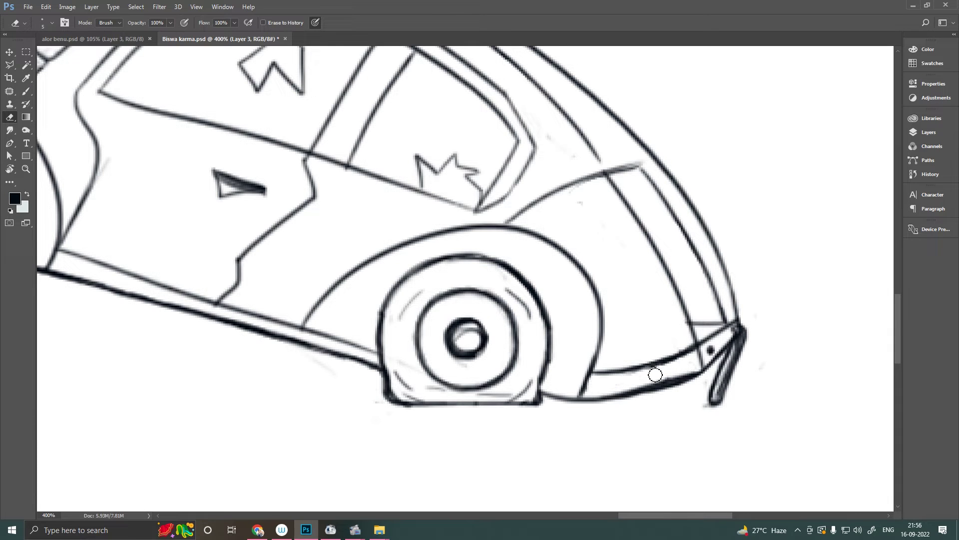
key("b")
mouse_move(379, 247)
left_mouse_down()
mouse_move(357, 312)
mouse_move(437, 270)
left_mouse_up()
- Paint a darker stroke over the rear wheel arch, then discard it
scroll(429, 349, "down", 5)
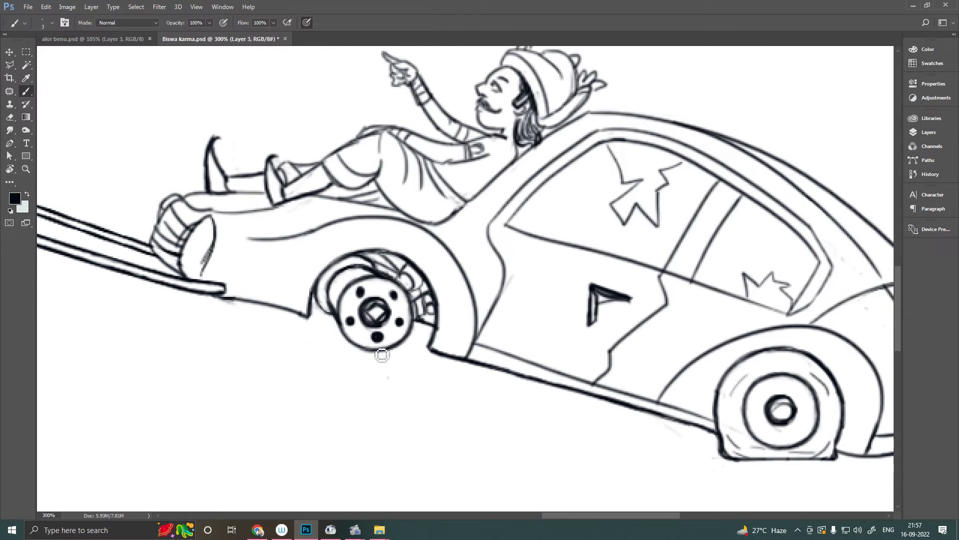
scroll(419, 303, "right", 2)
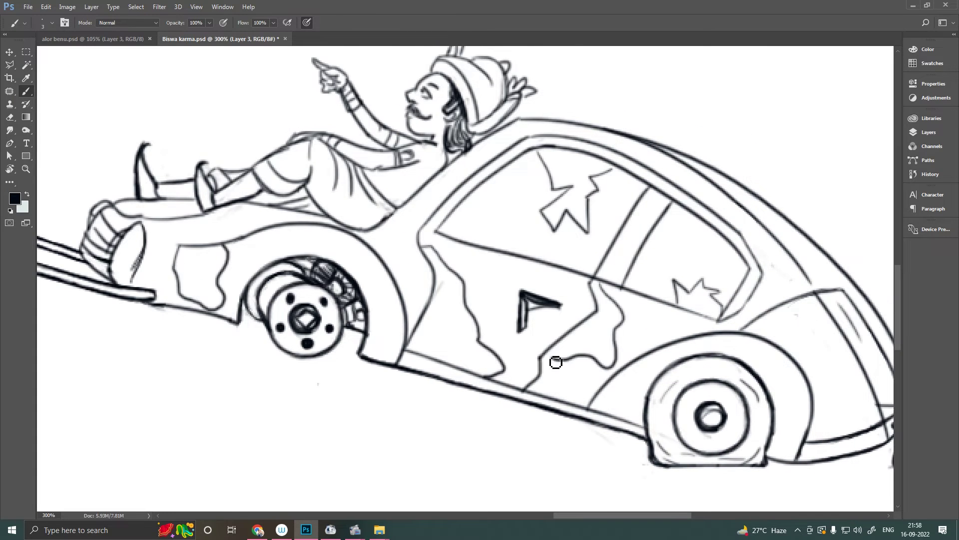
scroll(603, 318, "down", 2)
scroll(464, 369, "right", 5)
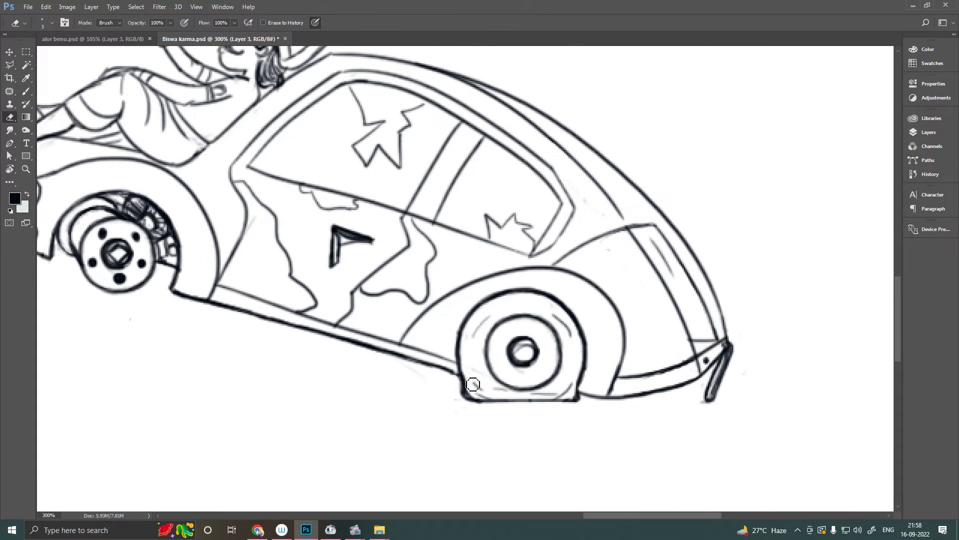
scroll(578, 397, "down", 3)
scroll(714, 359, "up", 2)
scroll(715, 360, "up", 3)
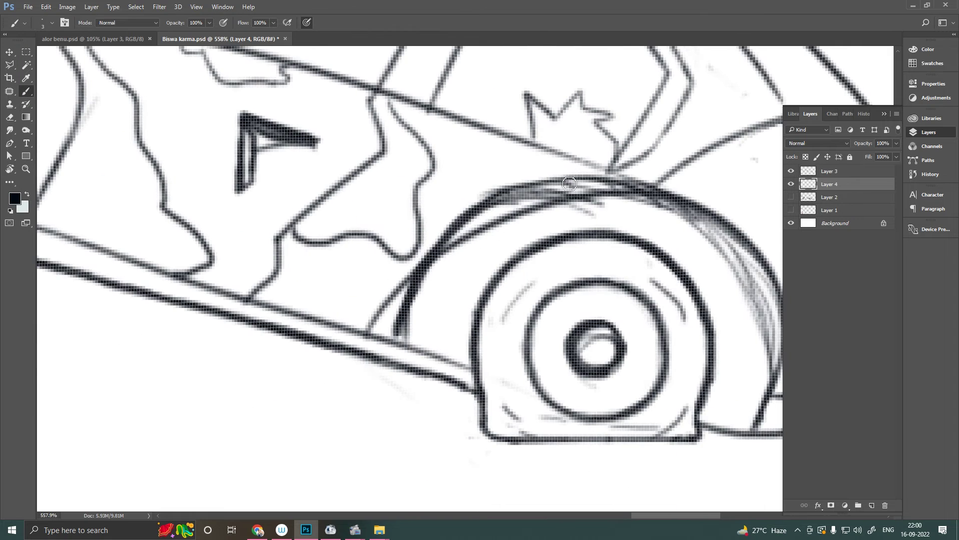
scroll(499, 330, "right", 3)
left_click_drag(323, 220, 289, 330)
key("Delete")
- Erase the excess rear arch strokes and redraw the upper arch as one even line
key("e")
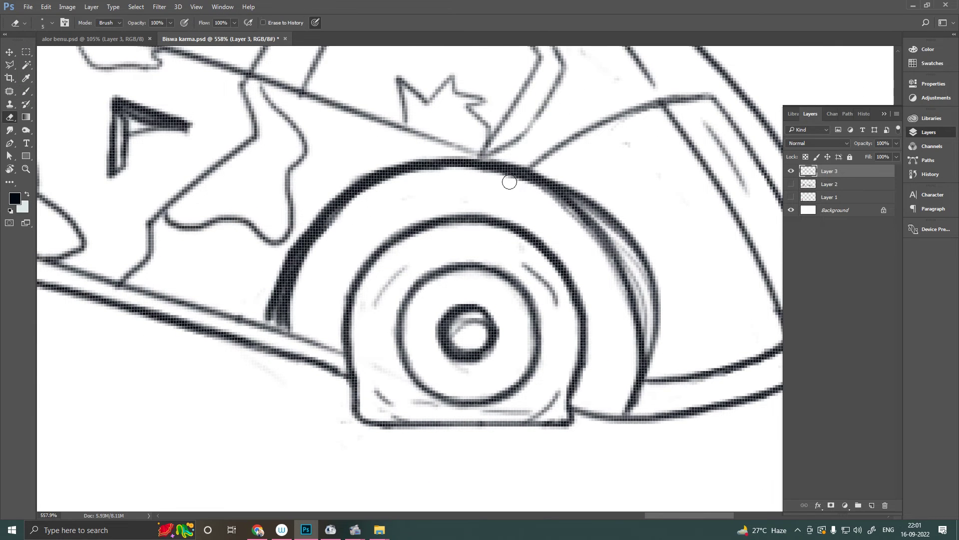
left_click_drag(508, 180, 633, 255)
left_click_drag(264, 309, 369, 170)
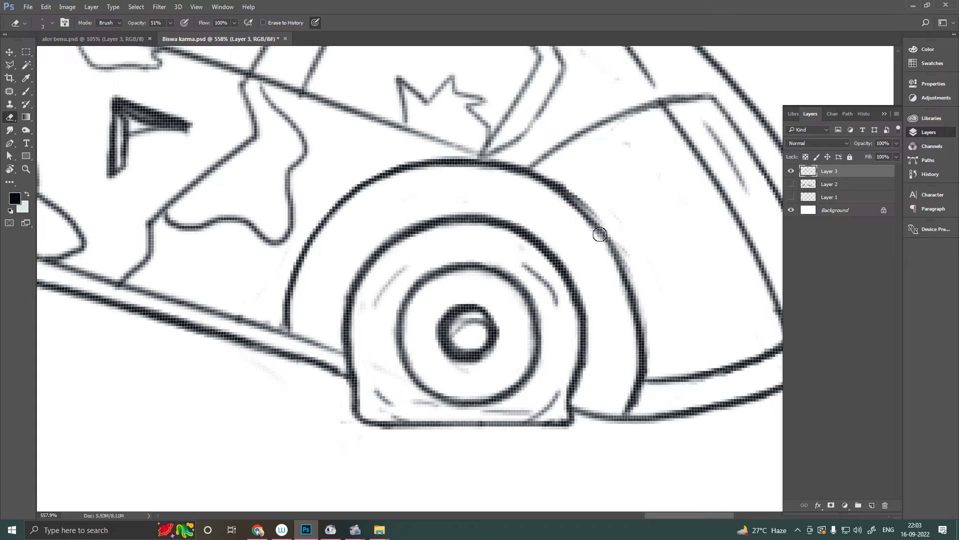
left_click_drag(651, 376, 643, 306)
key("b")
left_click_drag(602, 237, 589, 209)
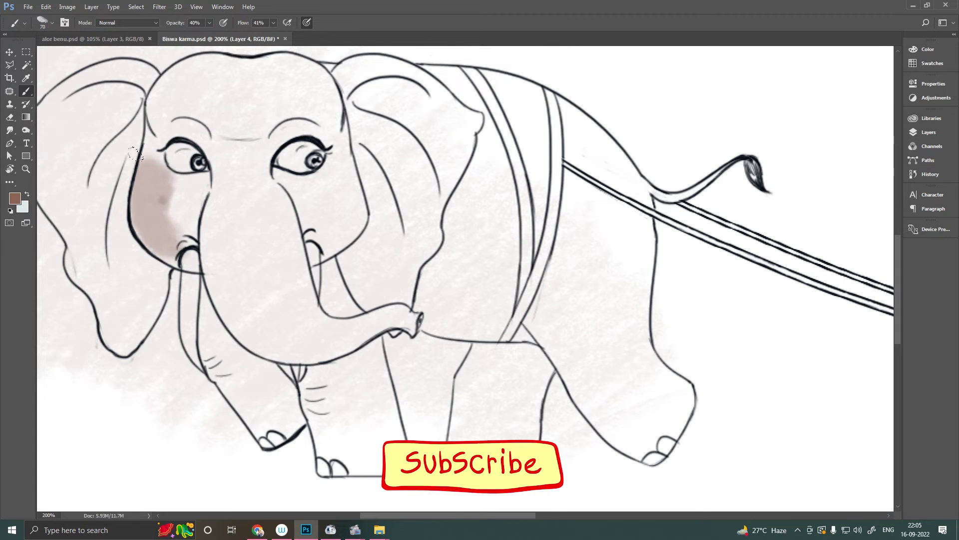
- Wash soft brown shading over the elephant's head, trunk and both front legs
mouse_move(133, 153)
left_mouse_down()
mouse_move(249, 300)
mouse_move(300, 200)
mouse_move(210, 324)
mouse_move(231, 394)
mouse_move(203, 292)
left_mouse_up()
key("bracketleft")
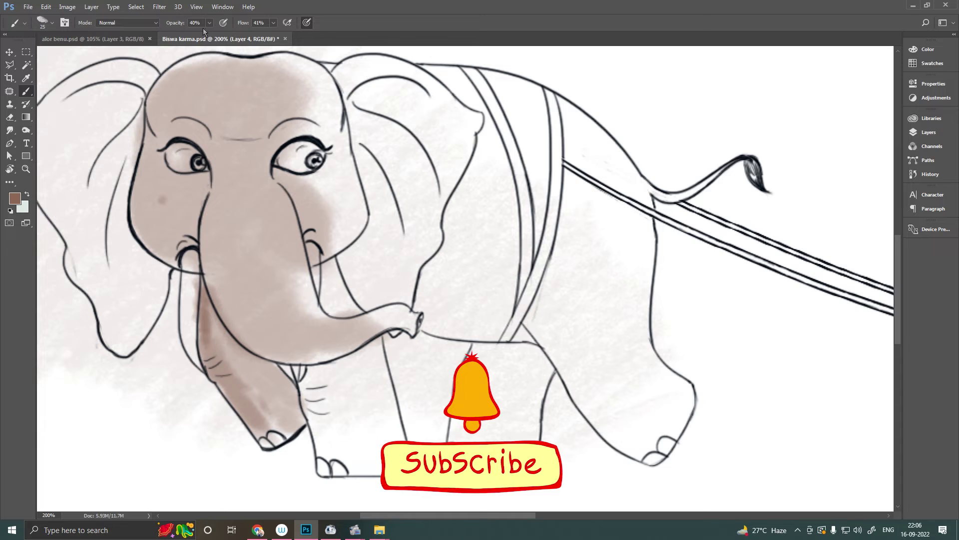
left_click_drag(210, 23, 219, 23)
left_click_drag(210, 180, 349, 320)
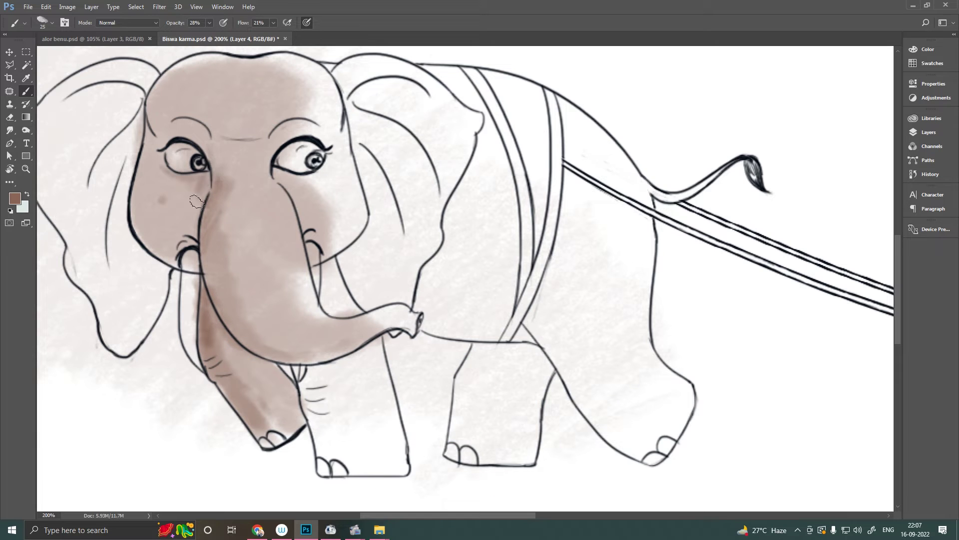
mouse_move(172, 118)
left_mouse_down()
mouse_move(190, 75)
mouse_move(295, 60)
mouse_move(349, 200)
mouse_move(326, 304)
mouse_move(344, 280)
left_mouse_up()
key("bracketleft")
key("bracketleft")
key("bracketleft")
left_click_drag(234, 380, 219, 350)
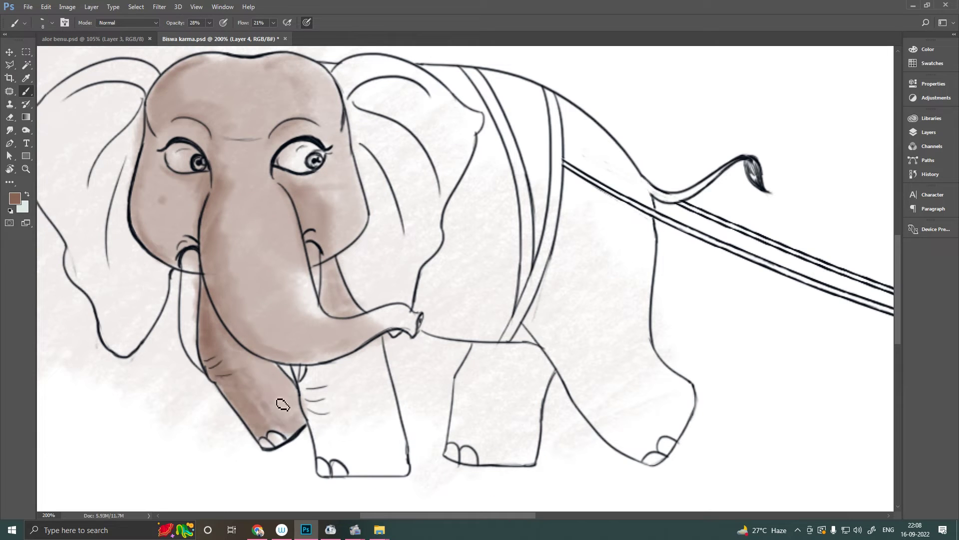
key("bracketright")
key("bracketright")
key("bracketright")
mouse_move(344, 355)
left_mouse_down()
mouse_move(350, 450)
mouse_move(369, 460)
left_mouse_up()
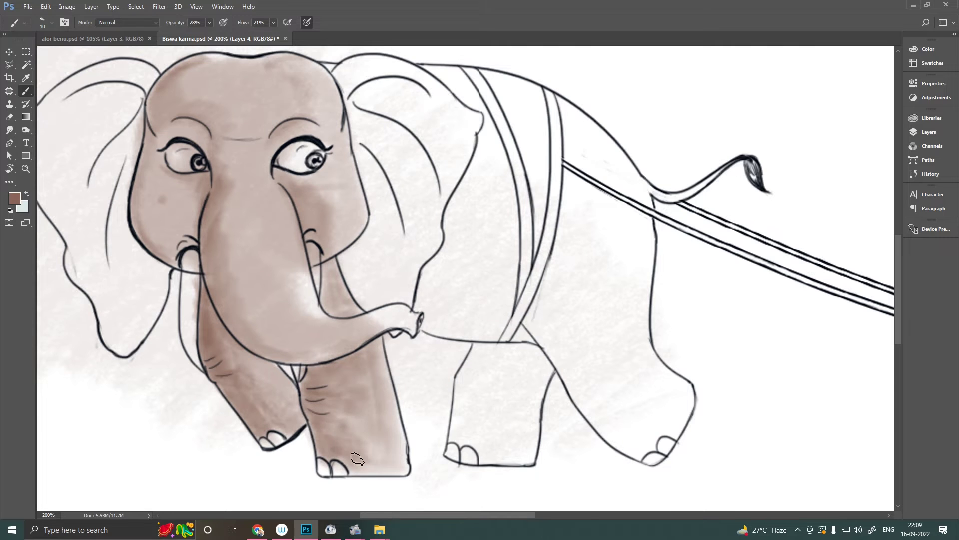
- Shade the body behind the trunk and between the harness straps brown
left_click_drag(422, 244, 385, 275)
key("bracketright")
key("bracketright")
key("bracketright")
left_click_drag(450, 170, 380, 345)
mouse_move(470, 200)
left_mouse_down()
mouse_move(390, 364)
mouse_move(380, 349)
left_mouse_up()
mouse_move(460, 164)
left_mouse_down()
mouse_move(384, 353)
mouse_move(465, 225)
left_mouse_up()
mouse_move(435, 324)
left_mouse_down()
mouse_move(399, 105)
mouse_move(489, 285)
mouse_move(483, 118)
left_mouse_up()
- Extend the brown wash over the rear body and the hind legs
key("bracketright")
key("bracketright")
key("bracketright")
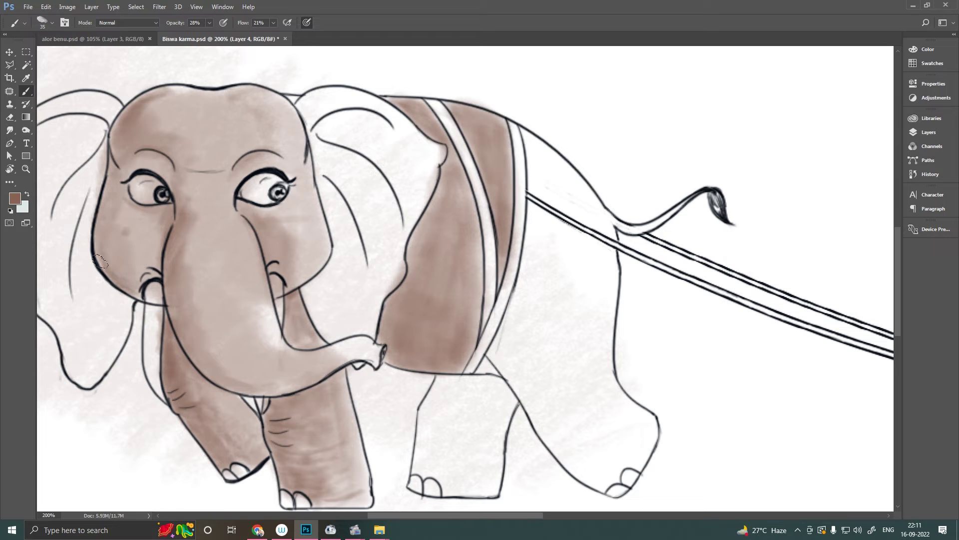
left_click_drag(539, 150, 599, 270)
mouse_move(599, 229)
left_mouse_down()
mouse_move(546, 428)
mouse_move(495, 375)
left_mouse_up()
key("bracketleft")
key("bracketleft")
key("bracketleft")
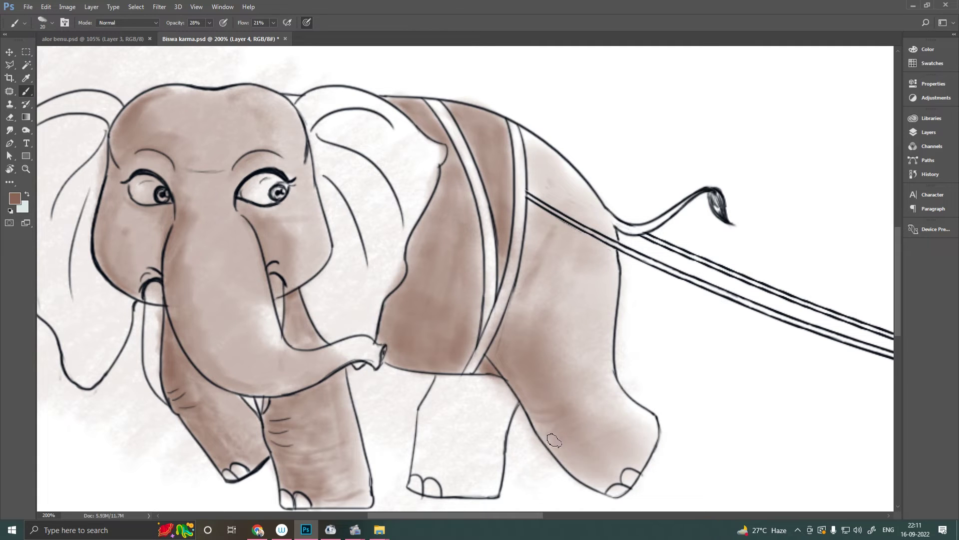
left_click_drag(538, 409, 565, 150)
left_click_drag(549, 280, 625, 475)
scroll(525, 399, "down", 3)
key("bracketright")
key("bracketright")
key("bracketright")
mouse_move(499, 349)
left_mouse_down()
mouse_move(476, 267)
mouse_move(500, 349)
left_mouse_up()
left_click_drag(474, 280, 555, 259)
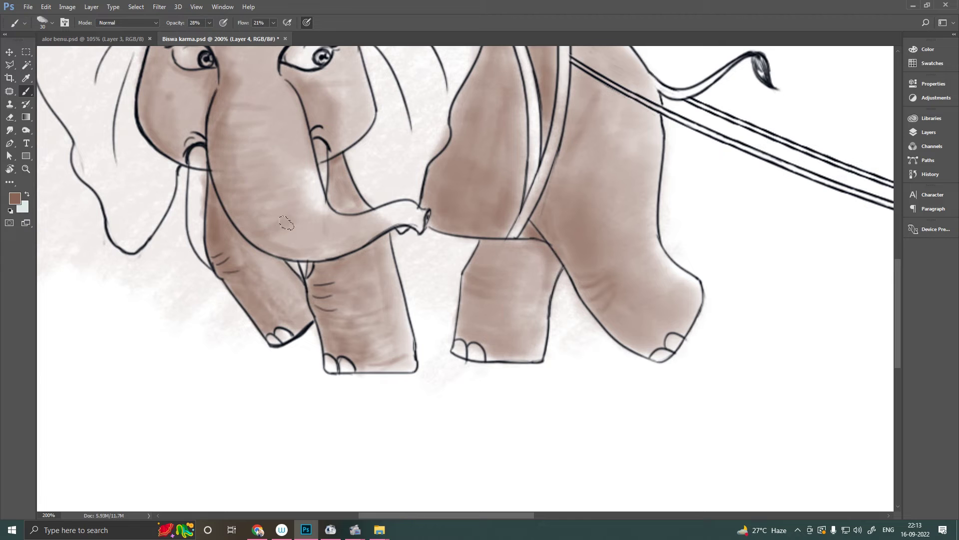
scroll(499, 240, "up", 3)
key("bracketleft")
key("bracketleft")
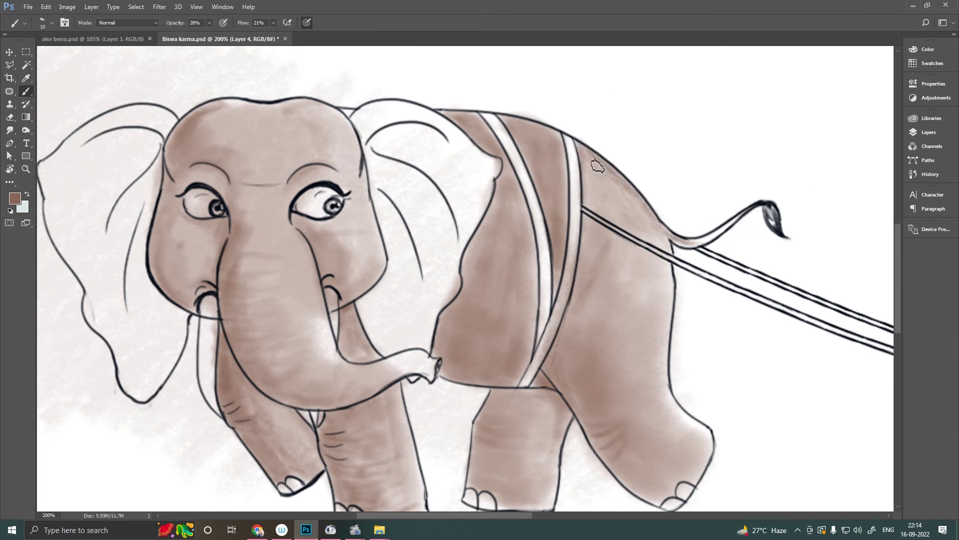
scroll(294, 102, "left", 3)
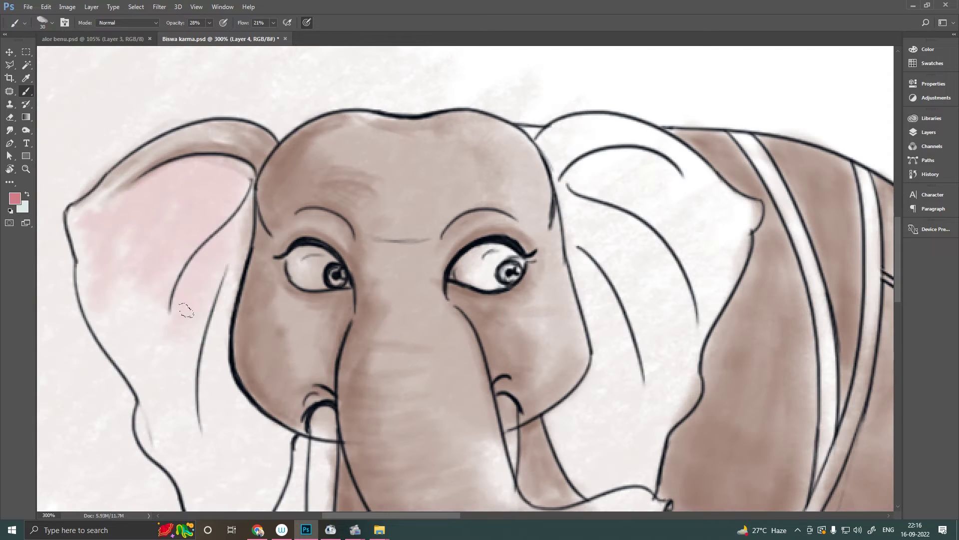
- Paint a pink wash inside the elephant's left ear
left_click_drag(150, 210, 210, 300)
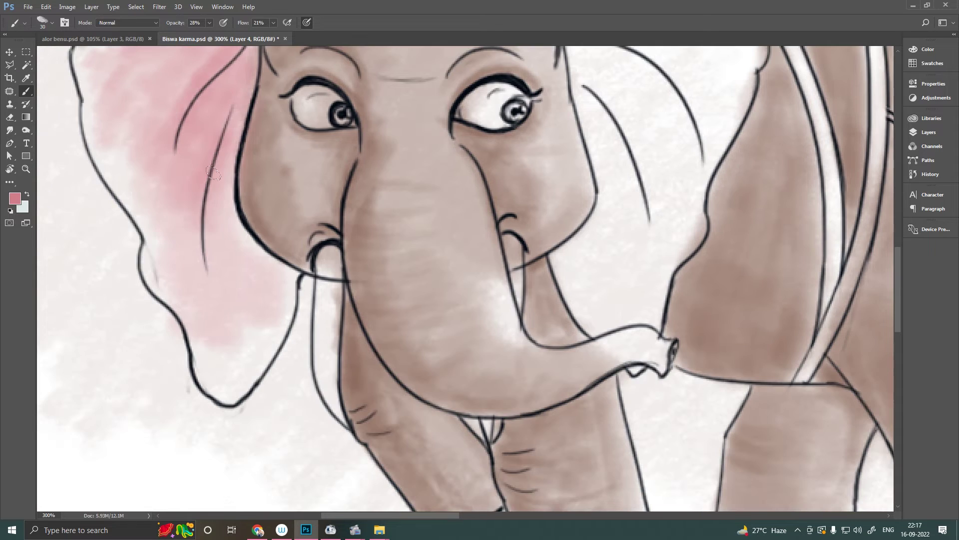
scroll(214, 173, "up", 3)
mouse_move(150, 225)
left_mouse_down()
mouse_move(130, 289)
mouse_move(30, 304)
left_mouse_up()
key("bracketleft")
key("bracketleft")
key("bracketleft")
- Pick a pink colour and fill the inside of the right ear with it
left_click_drag(439, 150, 465, 116)
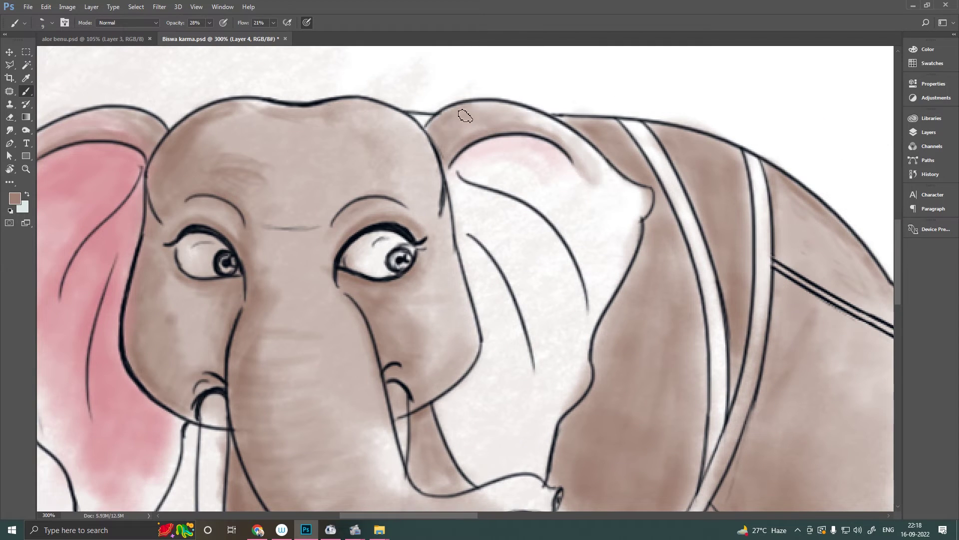
left_click(500, 155, "alt")
mouse_move(552, 154)
left_mouse_down()
mouse_move(475, 225)
mouse_move(500, 399)
left_mouse_up()
left_click(22, 206)
key("Return")
key("b")
left_click_drag(550, 175, 470, 290)
left_click_drag(470, 210, 500, 430)
mouse_move(600, 165)
left_mouse_down()
mouse_move(454, 407)
mouse_move(478, 165)
left_mouse_up()
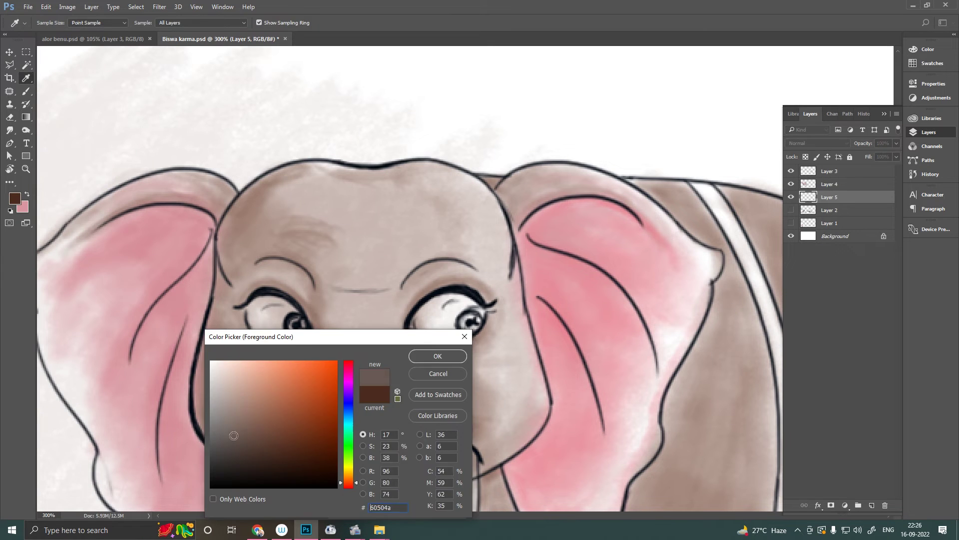
- Paint the forehead, trunk, cheeks and front legs solid brown
left_click_drag(165, 352, 270, 440)
left_click_drag(449, 249, 333, 223)
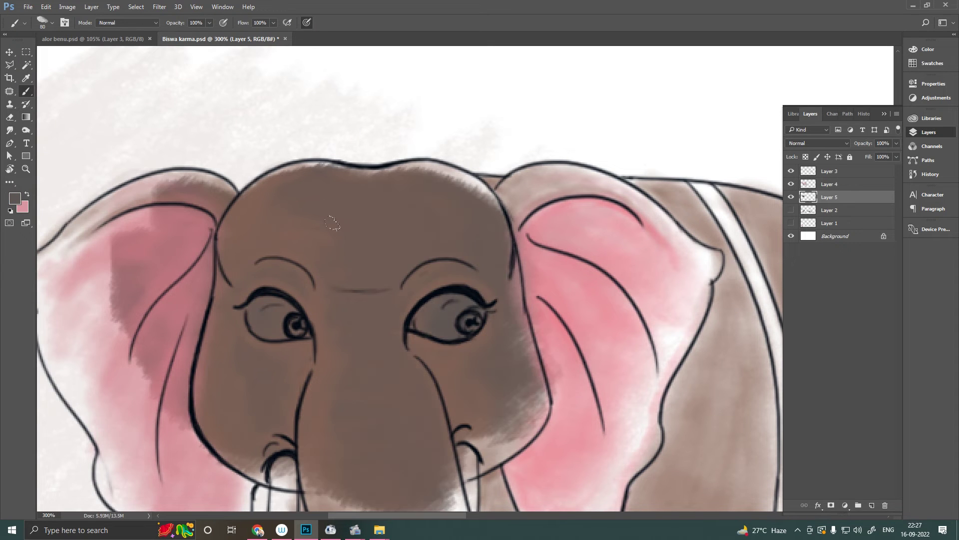
scroll(448, 175, "down", 5)
mouse_move(549, 310)
left_mouse_down()
mouse_move(595, 321)
mouse_move(553, 118)
left_mouse_up()
key("bracketright")
key("bracketright")
key("bracketright")
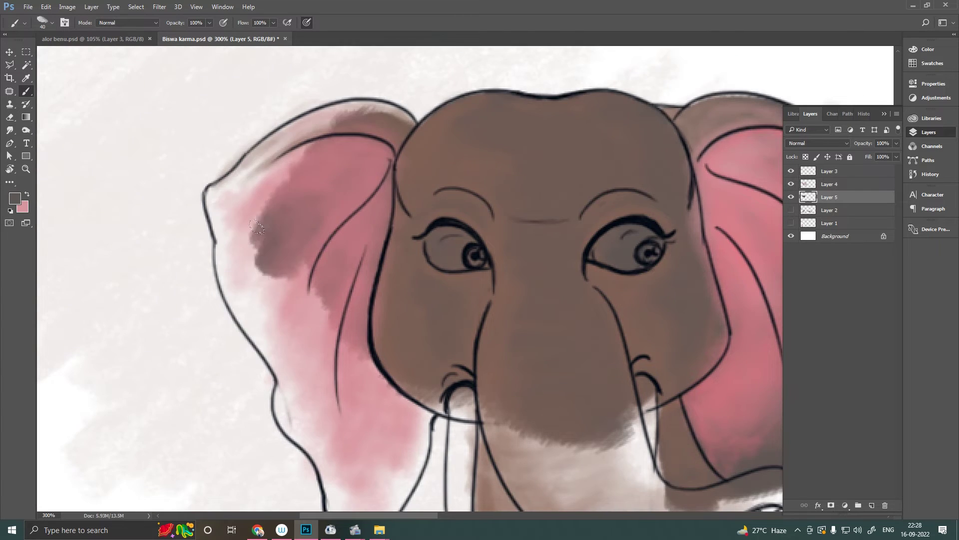
mouse_move(335, 498)
left_mouse_down()
mouse_move(430, 303)
mouse_move(574, 225)
left_mouse_up()
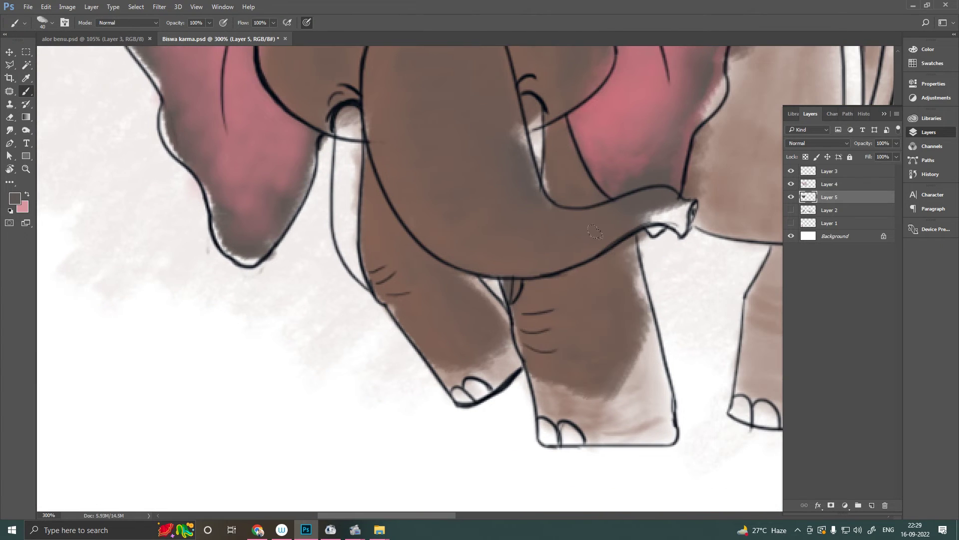
scroll(430, 174, "up", 10)
key("bracketleft")
key("bracketleft")
key("bracketleft")
- Touch up brown along the left ear edge, front foot, right leg edge and tusk area
left_click_drag(353, 214, 332, 350)
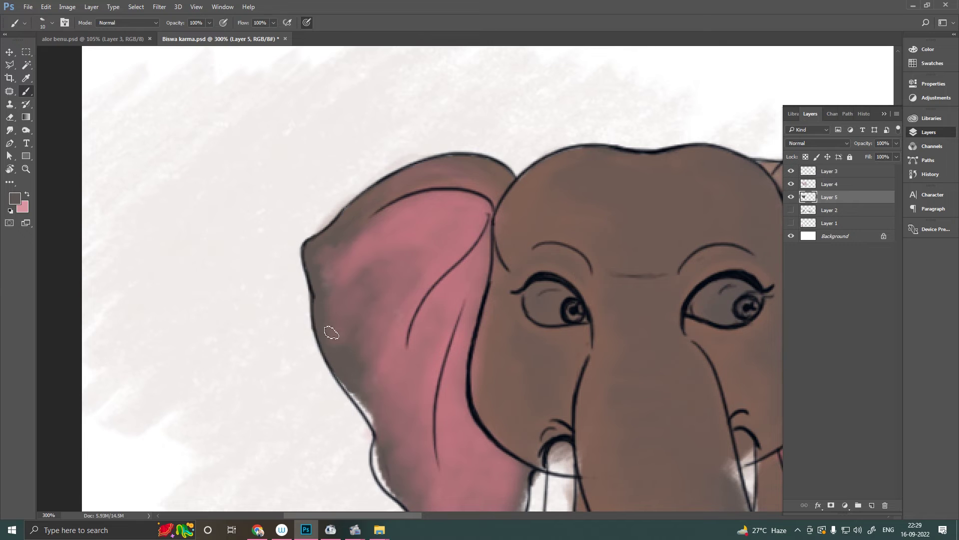
scroll(332, 350, "down", 5)
left_click_drag(500, 313, 422, 370)
scroll(422, 370, "right", 3)
scroll(440, 296, "down", 4)
mouse_move(440, 297)
left_mouse_down()
mouse_move(513, 393)
mouse_move(561, 287)
left_mouse_up()
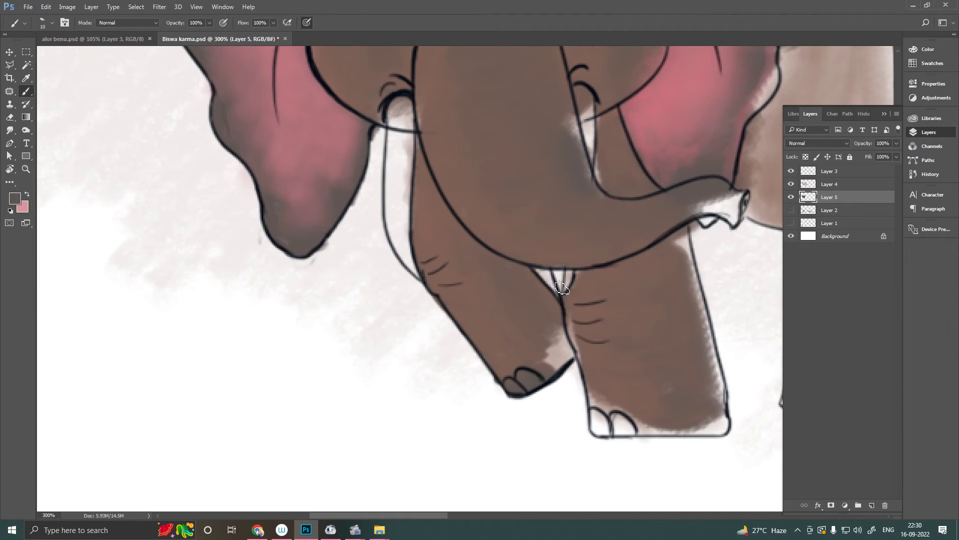
scroll(561, 361, "down", 2)
scroll(561, 361, "right", 2)
left_click_drag(532, 372, 567, 349)
left_click_drag(626, 218, 649, 379)
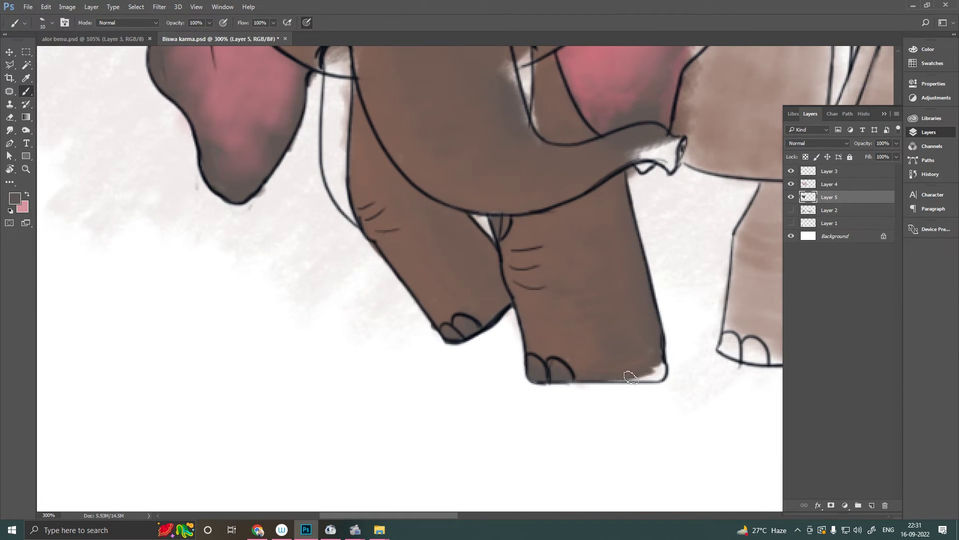
scroll(650, 380, "up", 5)
scroll(649, 380, "right", 3)
scroll(514, 349, "down", 2)
scroll(515, 350, "left", 3)
mouse_move(327, 216)
left_mouse_down()
mouse_move(320, 350)
mouse_move(330, 365)
left_mouse_up()
- Fill the area behind the right ear and the body beside the strap with brown
key("e")
scroll(381, 395, "down", 2)
scroll(381, 396, "right", 3)
scroll(380, 395, "up", 5)
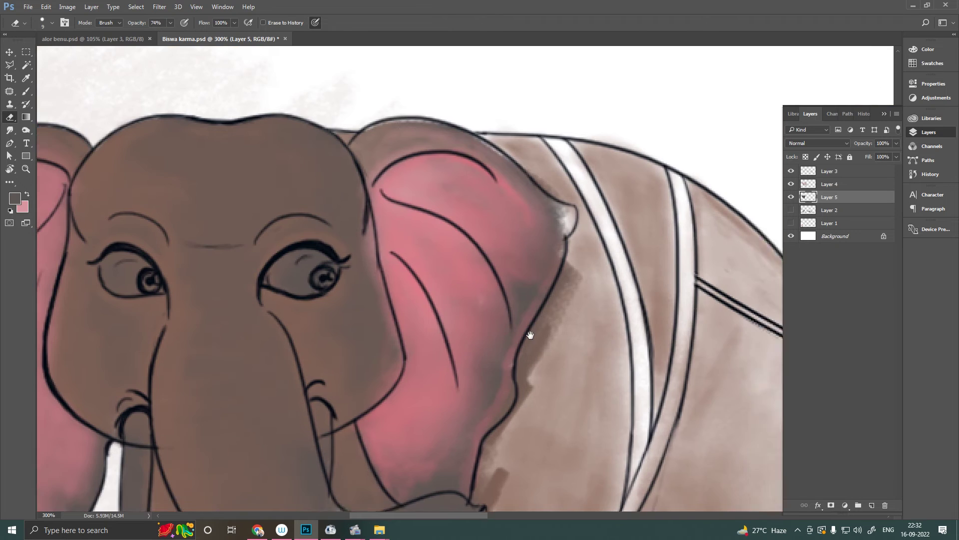
key("b")
left_click_drag(600, 203, 570, 350)
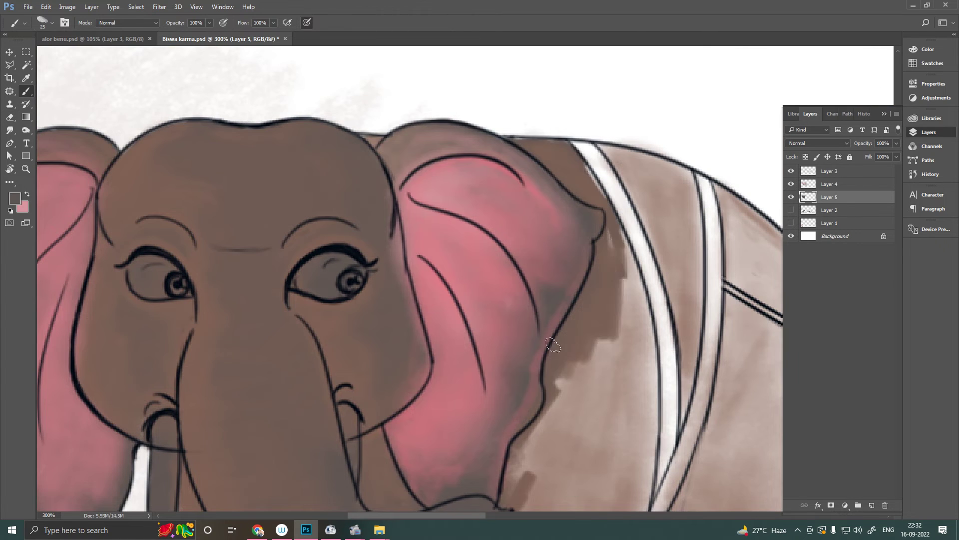
scroll(570, 350, "down", 3)
left_click_drag(625, 215, 500, 380)
left_click_drag(600, 249, 510, 370)
key("bracketright")
key("bracketright")
key("bracketright")
scroll(547, 142, "up", 3)
- Paint the body near the strap, the back leg, front legs and front foot brown
left_click_drag(547, 142, 650, 300)
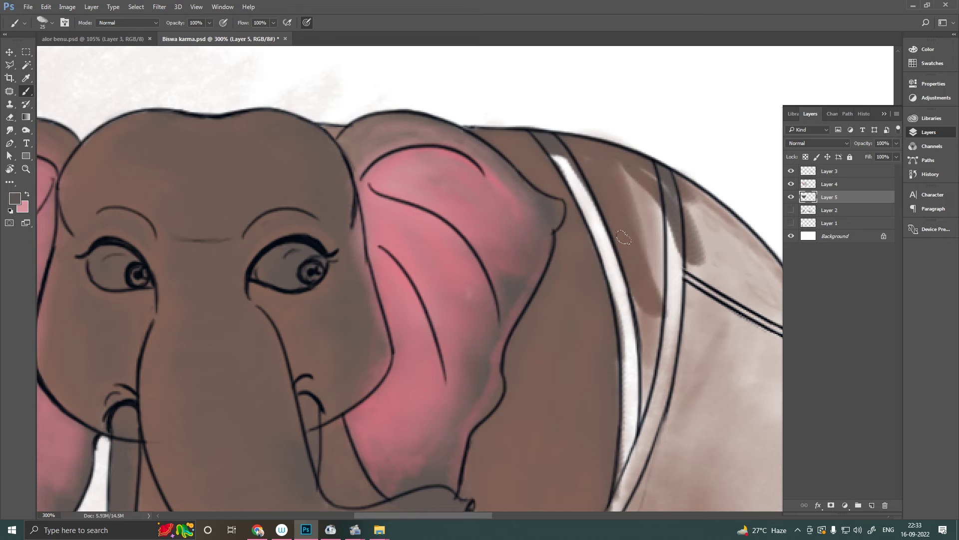
scroll(649, 300, "right", 3)
left_click_drag(649, 150, 575, 299)
left_click_drag(615, 160, 550, 400)
scroll(601, 107, "down", 4)
left_click_drag(601, 106, 574, 350)
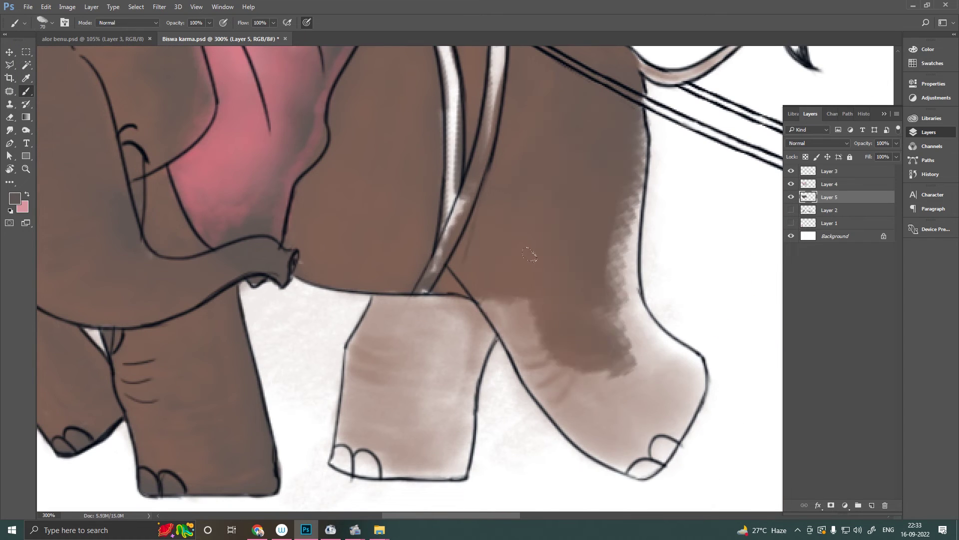
left_click_drag(650, 225, 549, 425)
left_click_drag(450, 300, 380, 439)
key("bracketleft")
mouse_move(359, 300)
left_mouse_down()
mouse_move(344, 431)
mouse_move(449, 470)
left_mouse_up()
left_click_drag(350, 425, 475, 360)
left_click_drag(449, 415, 425, 470)
- Paint the back foot brown, darken the tail tuft and add a light highlight in the right eye
scroll(425, 449, "down", 2)
scroll(425, 449, "right", 2)
left_click_drag(514, 339, 598, 367)
scroll(574, 350, "up", 2)
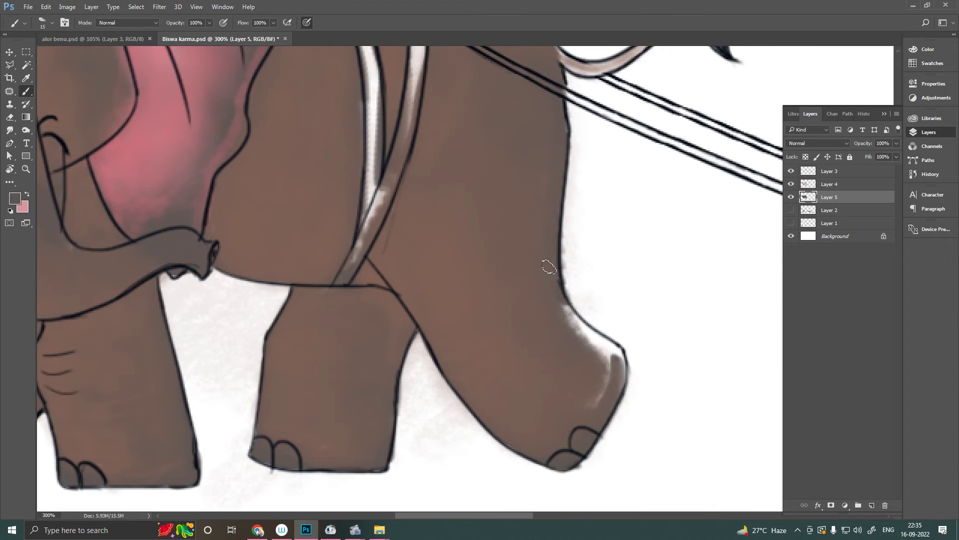
scroll(539, 320, "up", 5)
scroll(490, 276, "right", 2)
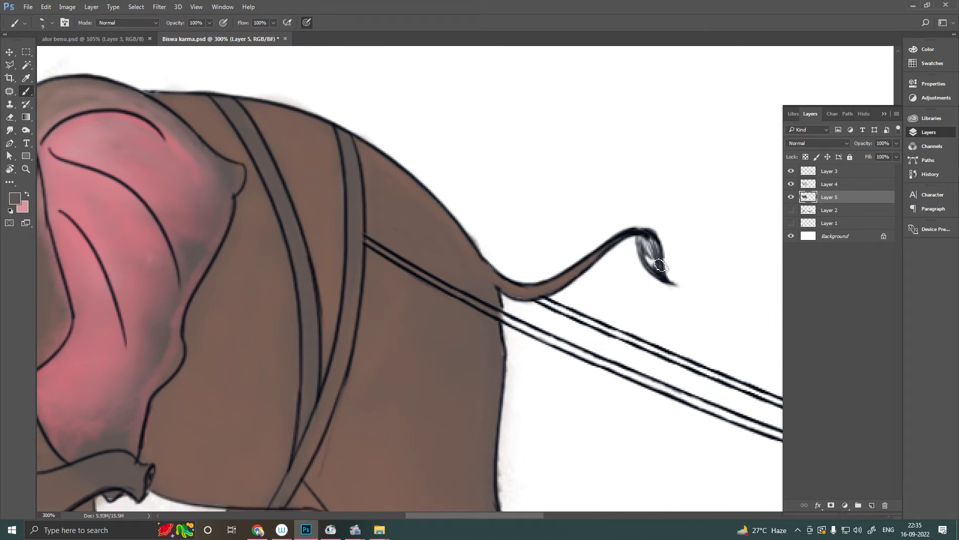
left_click_drag(660, 265, 652, 255)
key("ctrl+minus")
key("ctrl+minus")
key("ctrl+plus")
key("ctrl+plus")
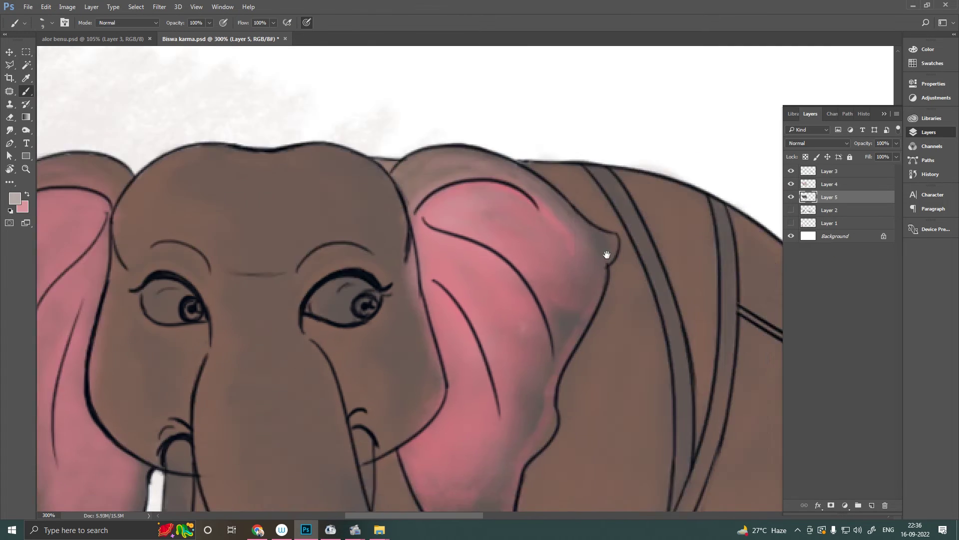
left_click_drag(524, 328, 581, 325)
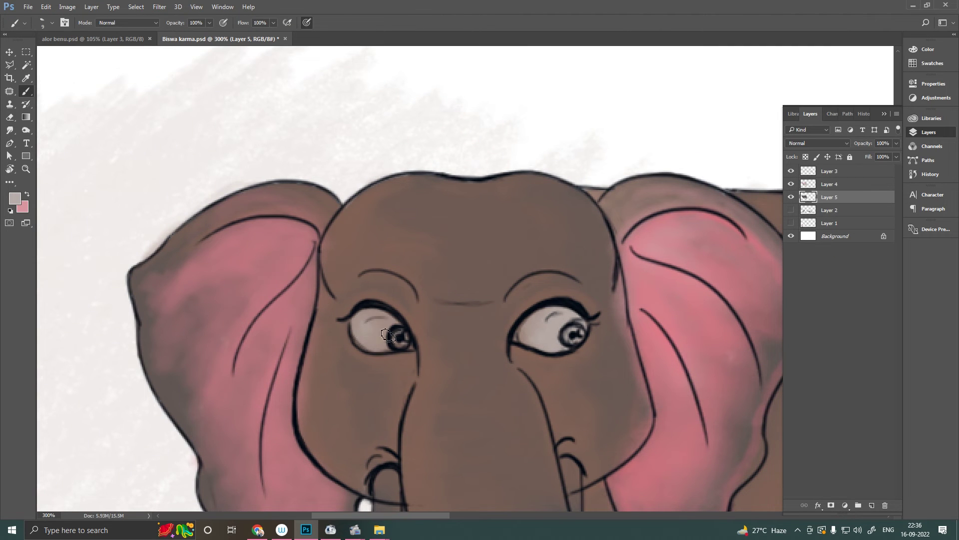
key("alt+bracketright")
key("alt+bracketright")
scroll(394, 350, "up", 5, "alt")
- On Layer 4, paint lavender-blue irises with small white highlights
key("e")
left_click_drag(422, 374, 267, 299)
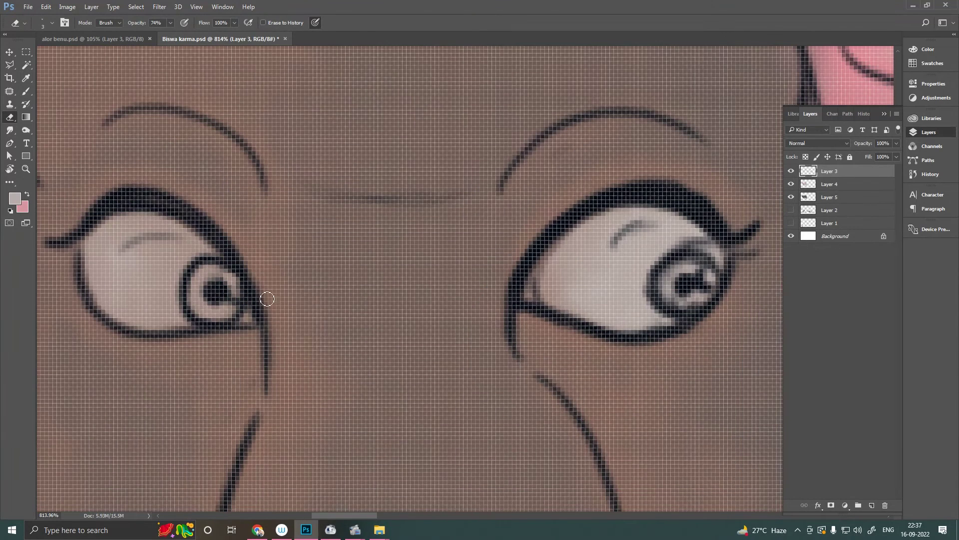
left_click(830, 184)
left_click(15, 198)
left_click(440, 356)
key("b")
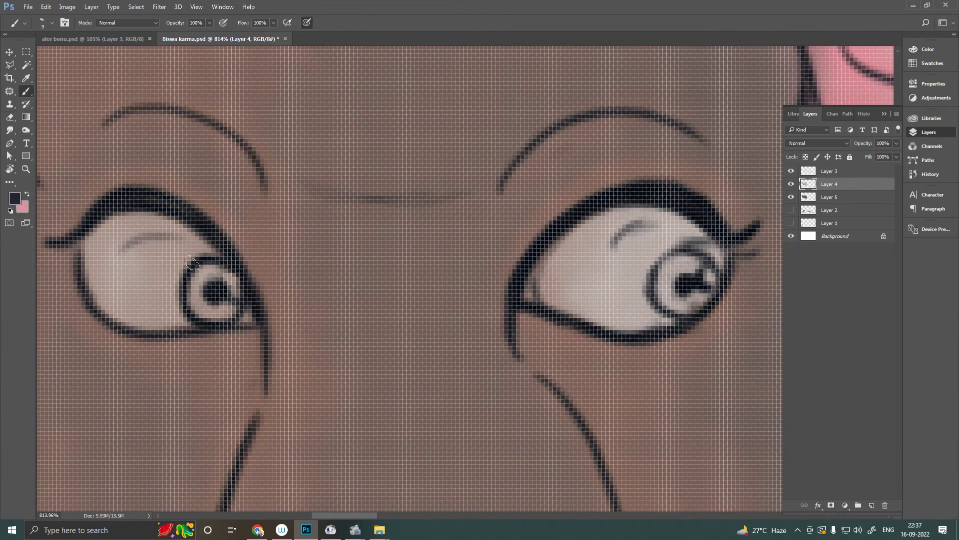
left_click(666, 301)
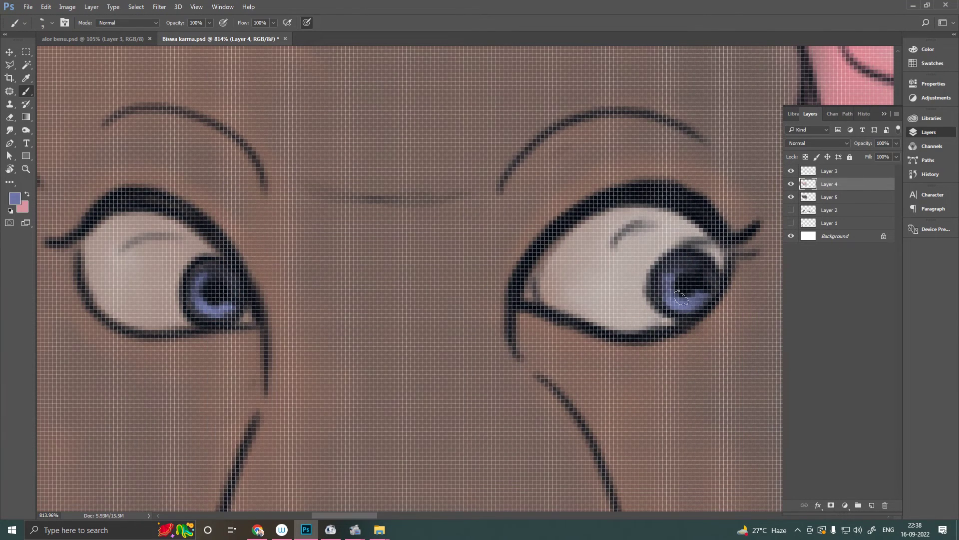
left_click(227, 275)
left_click(696, 262)
- Brighten both eye whites with light grey at lowered brush opacity and flow
left_click(15, 198)
left_click(440, 356)
key("5")
key("8")
key("shift+5")
key("shift+3")
mouse_move(150, 255)
left_mouse_down()
mouse_move(170, 230)
mouse_move(145, 300)
left_mouse_up()
mouse_move(630, 300)
left_mouse_down()
mouse_move(599, 250)
mouse_move(660, 270)
left_mouse_up()
key("1")
key("9")
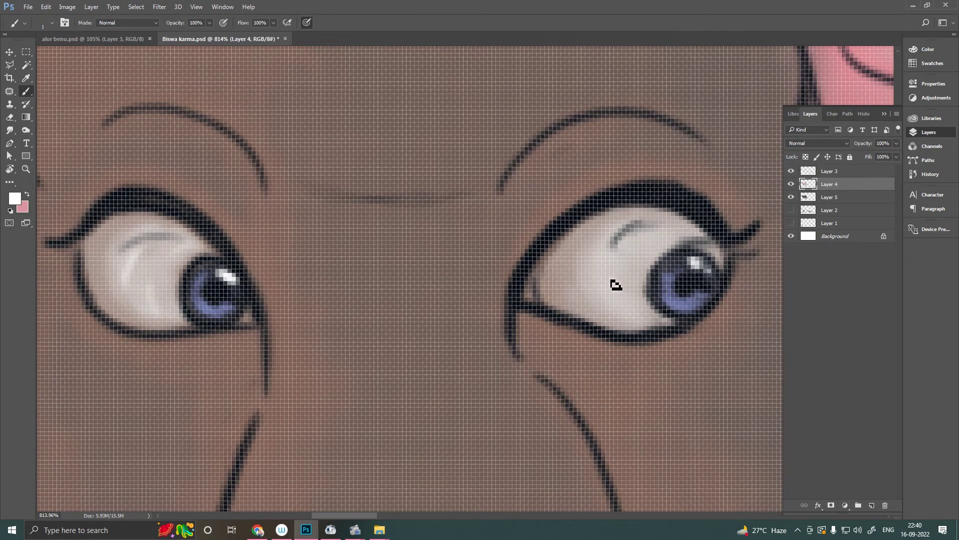
key("ctrl+0")
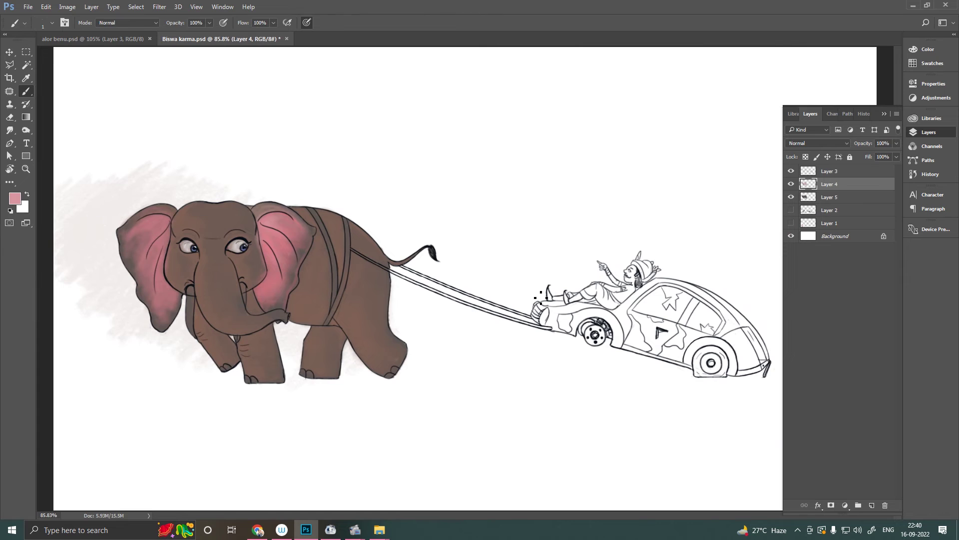
- Zoom in on the reclining rider and paint his skin peach on Layer 5
key("alt+[")
scroll(541, 297, "up", 5)
left_click(15, 199)
left_click(437, 355)
left_click_drag(522, 373, 542, 301)
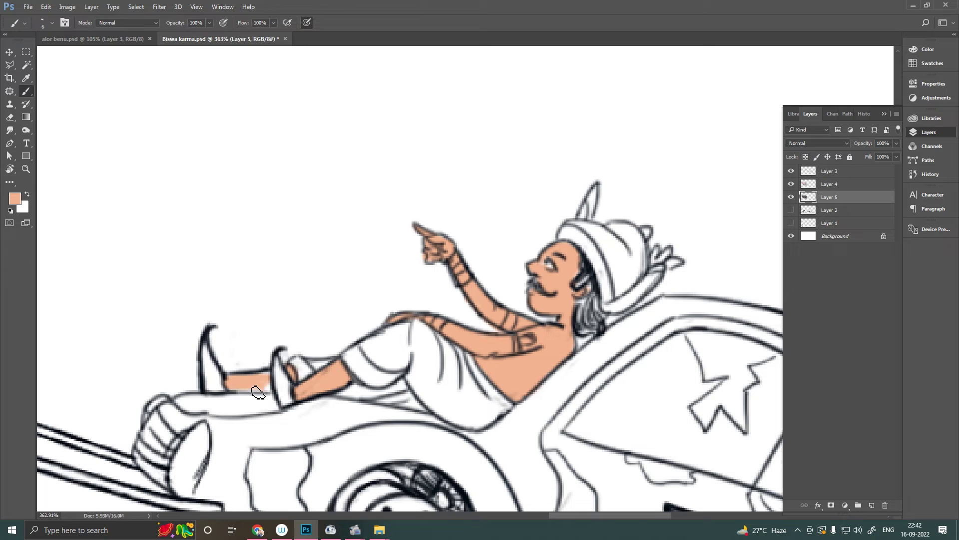
key("alt+]")
key("alt+]")
key("e")
- Paint the rider's turban orange
left_click(823, 197)
left_click(14, 198)
left_click(438, 355)
key("b")
left_click_drag(585, 234, 594, 245)
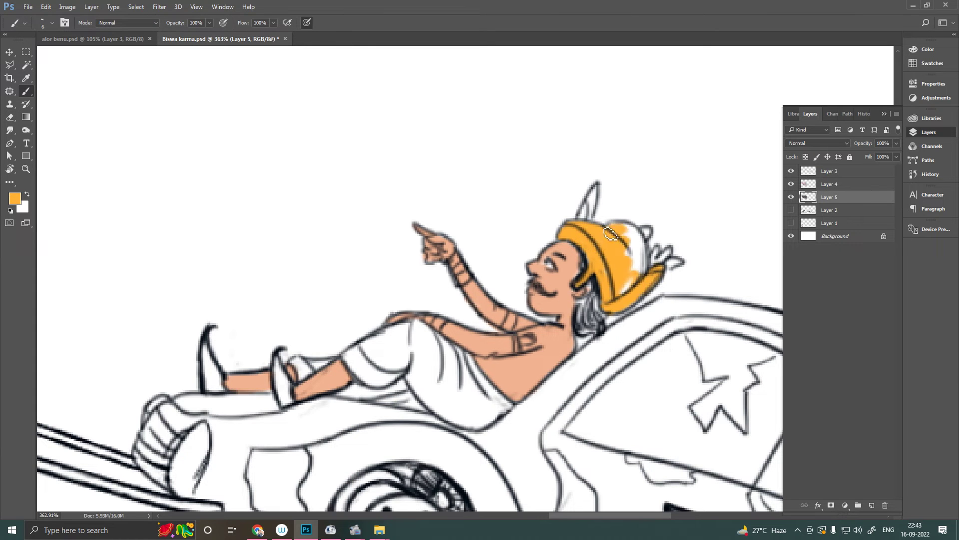
key("d")
- Paint the band near the knee red and the waist cloth light blue
left_click(14, 199)
left_click(438, 355)
left_click_drag(350, 352, 356, 372)
left_click(14, 198)
left_click(438, 355)
mouse_move(433, 345)
left_mouse_down()
mouse_move(444, 372)
mouse_move(497, 399)
left_mouse_up()
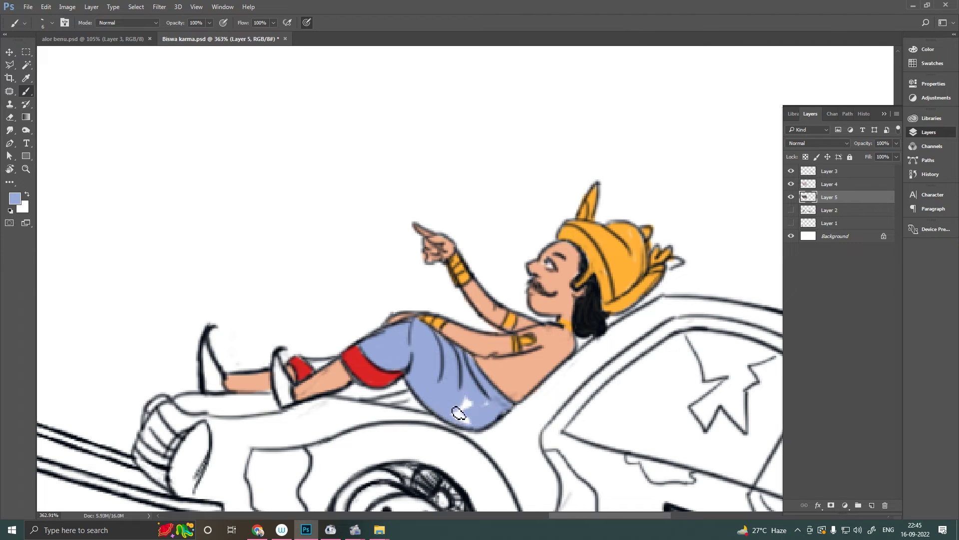
- Paint the rider's shoe dark brown, fit the drawing on screen and choose dark teal
left_click(14, 198)
left_click(438, 355)
left_click_drag(278, 353, 283, 406)
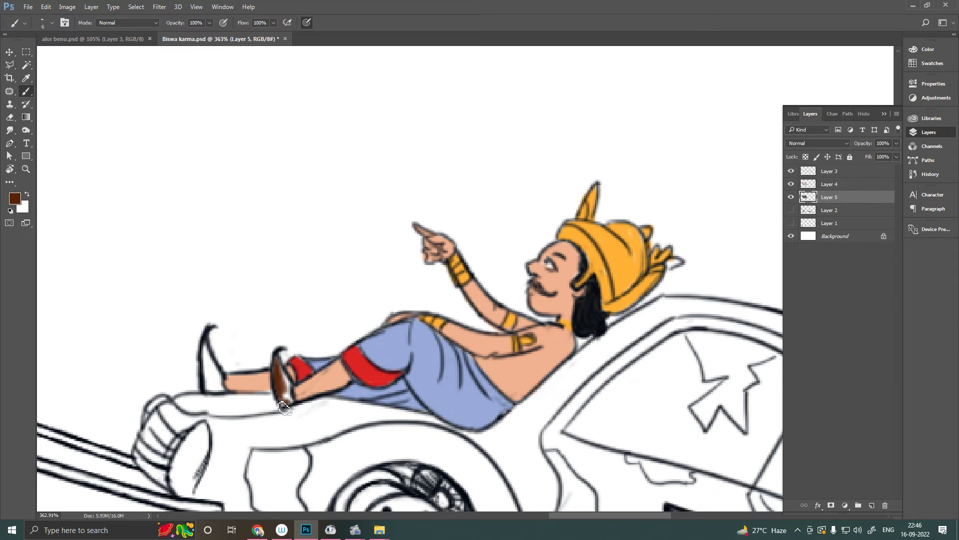
key("ctrl+0")
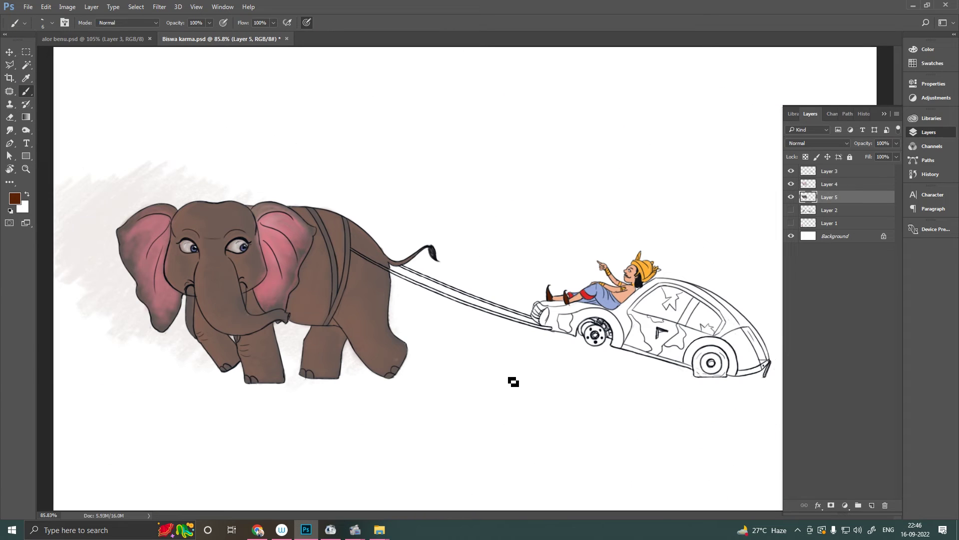
left_click(15, 199)
left_click(348, 428)
- Paint the car's front body and fender edge teal
left_click(437, 355)
left_click_drag(549, 325, 572, 306)
scroll(575, 312, "up", 5)
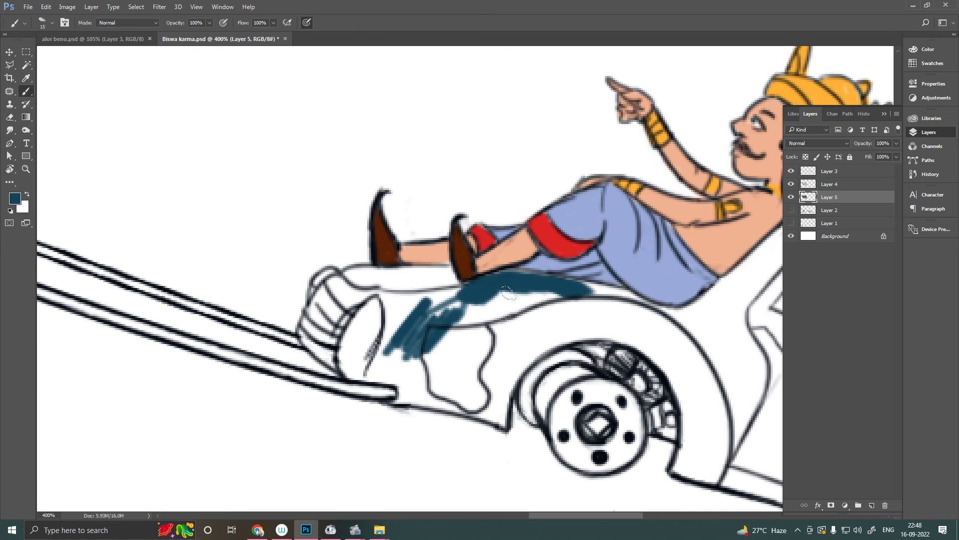
left_click_drag(484, 283, 379, 375)
key("ctrl+z")
mouse_move(500, 350)
left_mouse_down()
mouse_move(367, 373)
mouse_move(349, 280)
mouse_move(449, 340)
left_mouse_up()
scroll(513, 278, "down", 3)
left_click_drag(575, 232, 464, 315)
left_click_drag(614, 200, 514, 285)
left_click_drag(579, 234, 465, 350)
- Paint teal along the windshield and roof edges, then enlarge the brush
scroll(387, 366, "up", 3)
left_click_drag(387, 366, 504, 282)
mouse_move(504, 283)
left_mouse_down()
mouse_move(461, 320)
mouse_move(545, 262)
left_mouse_up()
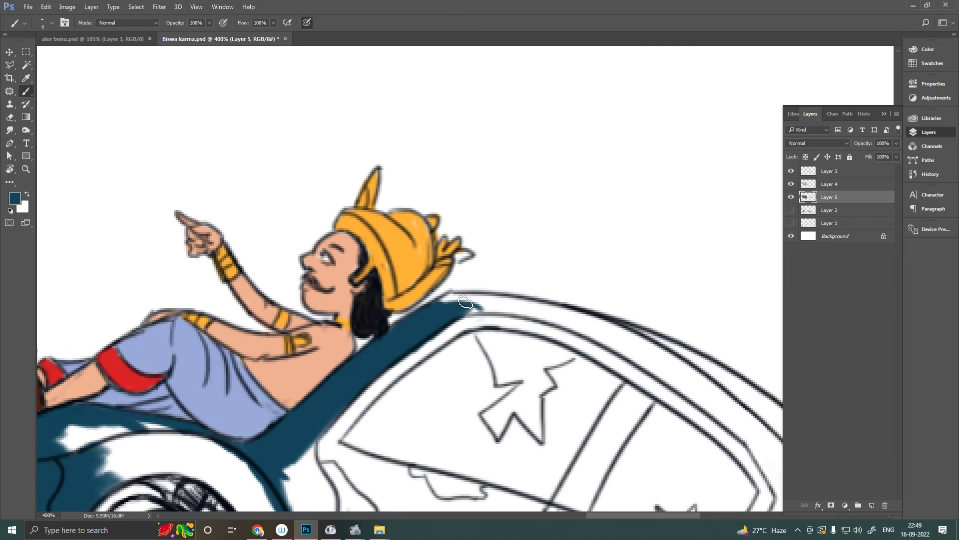
left_click_drag(437, 314, 537, 295)
left_click_drag(537, 294, 387, 325)
left_click_drag(523, 364, 418, 321)
mouse_move(510, 389)
left_mouse_down()
mouse_move(425, 310)
mouse_move(514, 400)
mouse_move(404, 404)
mouse_move(450, 425)
left_mouse_up()
key("bracketright")
key("bracketright")
key("bracketright")
- Fill the lower body panel, wheel arch and pillar with teal
scroll(450, 425, "down", 3)
left_click_drag(449, 279, 395, 350)
left_click_drag(449, 325, 400, 450)
left_click_drag(480, 280, 395, 430)
scroll(462, 402, "up", 3)
mouse_move(462, 402)
left_mouse_down()
mouse_move(260, 389)
mouse_move(440, 285)
left_mouse_up()
left_click_drag(250, 250, 422, 310)
mouse_move(499, 149)
left_mouse_down()
mouse_move(399, 295)
mouse_move(483, 363)
mouse_move(550, 300)
left_mouse_up()
- Cover the door and window surroundings, around the A mark, with teal
scroll(549, 300, "down", 3)
left_click_drag(250, 250, 400, 315)
left_click_drag(380, 255, 495, 375)
left_click_drag(435, 329, 502, 435)
scroll(392, 289, "up", 3)
left_click_drag(392, 289, 479, 420)
left_click_drag(379, 259, 520, 290)
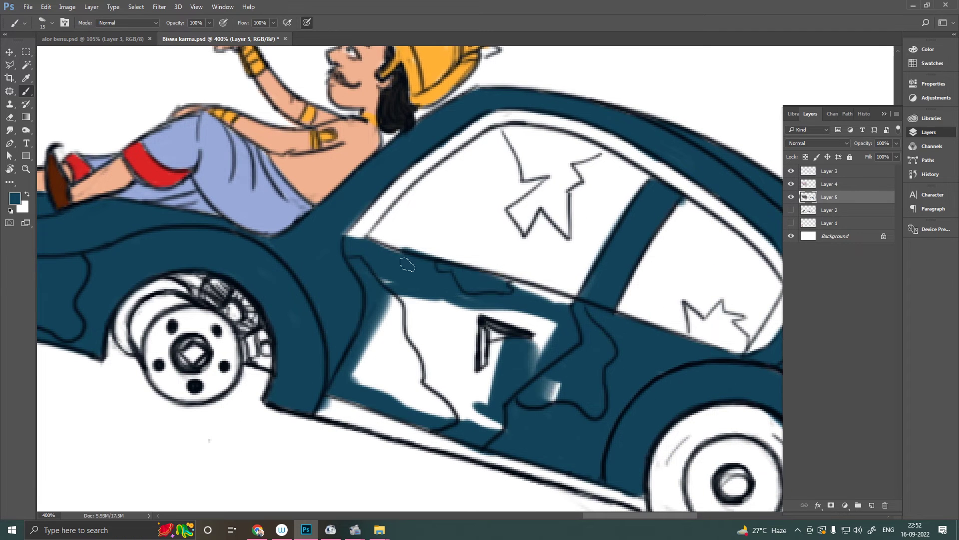
left_click_drag(370, 309, 499, 400)
mouse_move(440, 410)
left_mouse_down()
mouse_move(474, 330)
mouse_move(460, 369)
left_mouse_up()
- Zoom out and fill the car windows with light blue
key("ctrl+minus")
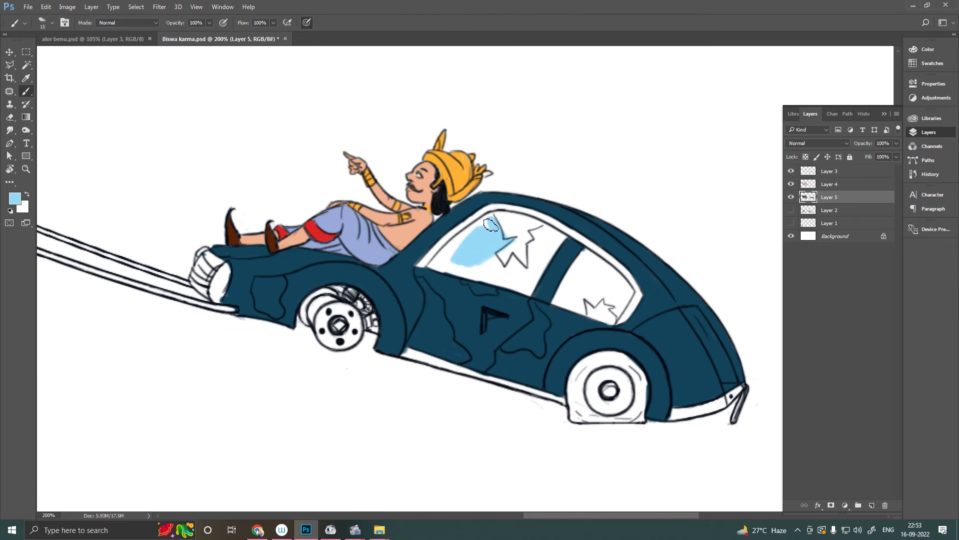
scroll(496, 295, "up", 2)
mouse_move(549, 269)
left_mouse_down()
mouse_move(442, 264)
mouse_move(544, 270)
mouse_move(435, 300)
mouse_move(548, 271)
left_mouse_up()
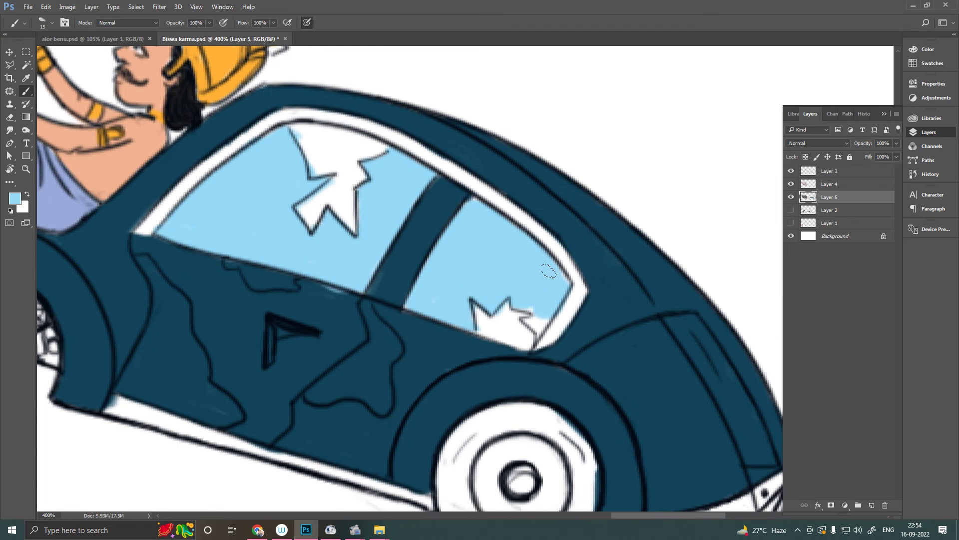
- Shade the rear tyre near-black and paint the front wheel dark brown
key("ctrl+minus")
left_click(15, 198)
left_click(281, 274)
key("Return")
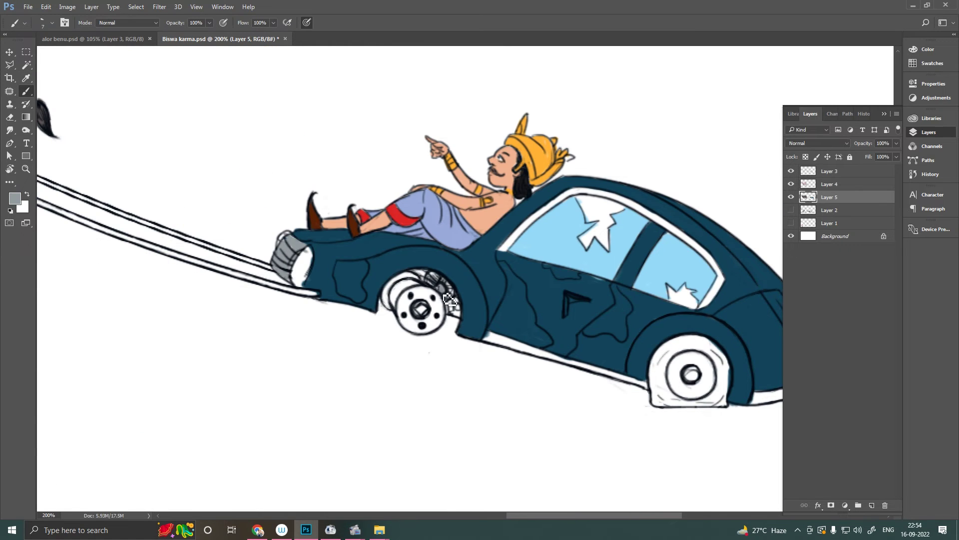
left_click_drag(449, 299, 331, 247)
left_click(15, 198)
left_click(439, 355)
left_click_drag(570, 285, 539, 352)
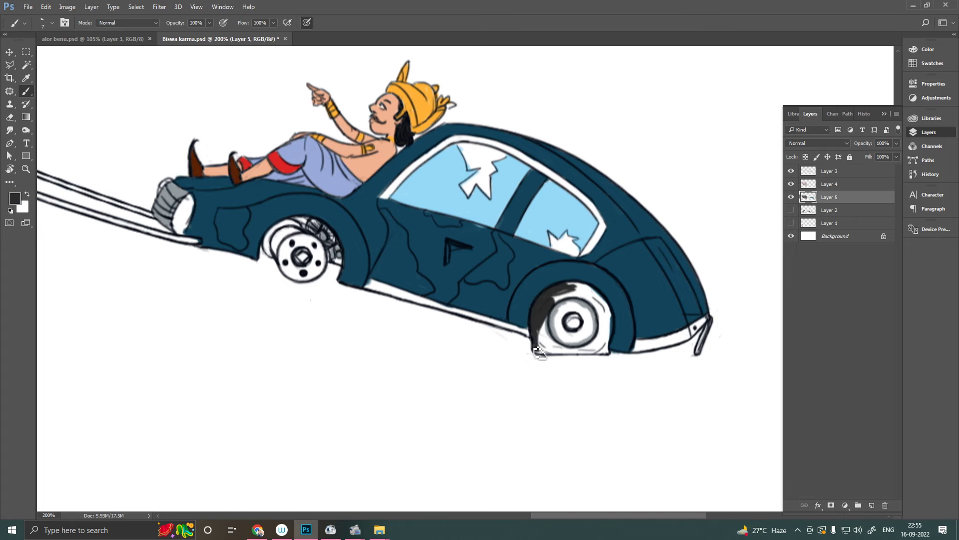
key("ctrl+plus")
left_click(15, 198)
key("Return")
mouse_move(600, 302)
left_mouse_down()
mouse_move(582, 393)
mouse_move(682, 389)
left_mouse_up()
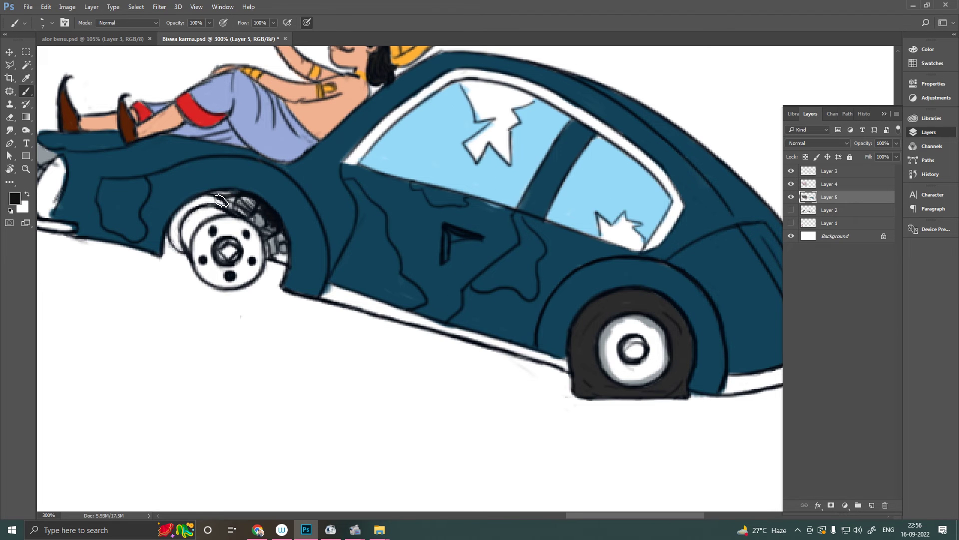
left_click(204, 238, "alt")
mouse_move(212, 227)
left_mouse_down()
mouse_move(200, 250)
mouse_move(235, 280)
mouse_move(255, 210)
mouse_move(280, 244)
left_mouse_up()
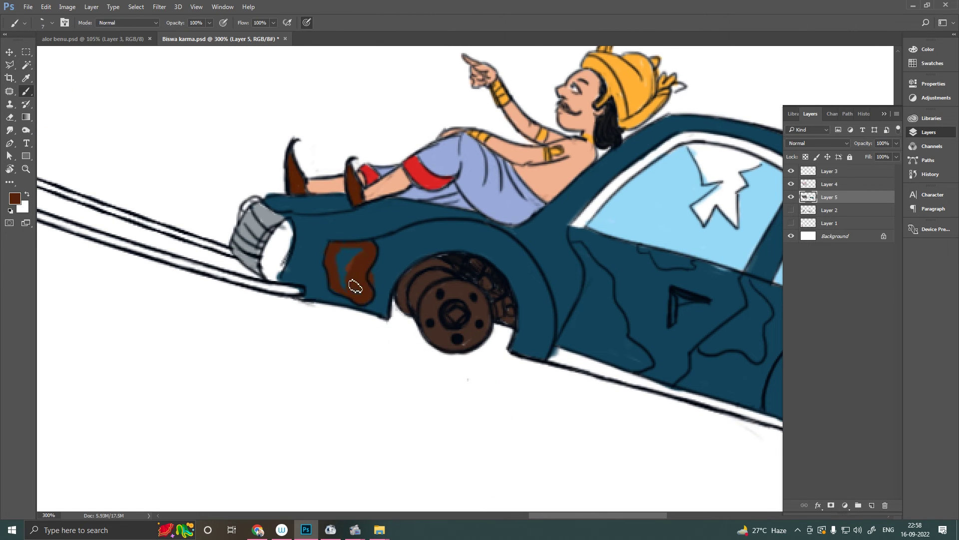
- Fill the gap in the brown rust patch and add a rust stroke to the body
left_click_drag(355, 285, 349, 257)
left_click_drag(591, 267, 463, 237)
left_click_drag(452, 214, 464, 250)
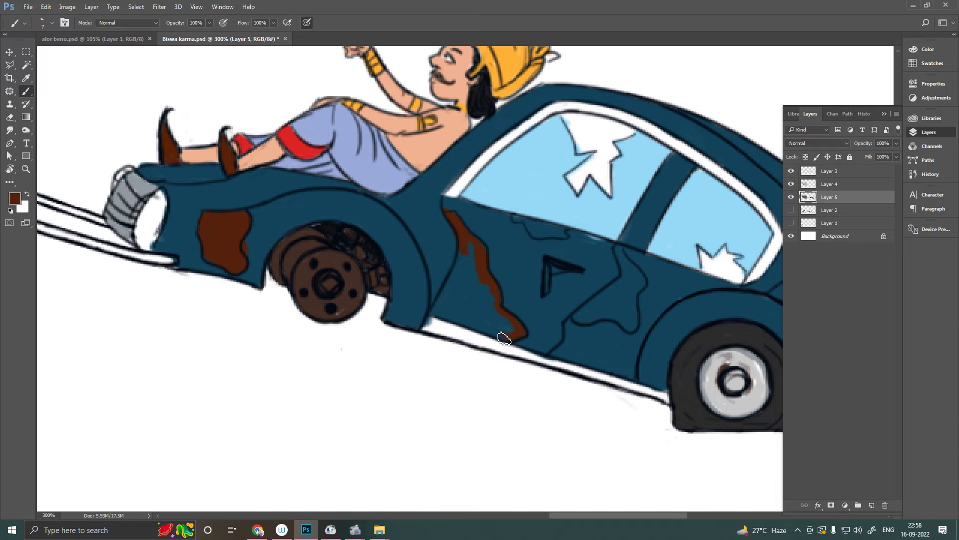
left_click_drag(544, 239, 525, 211)
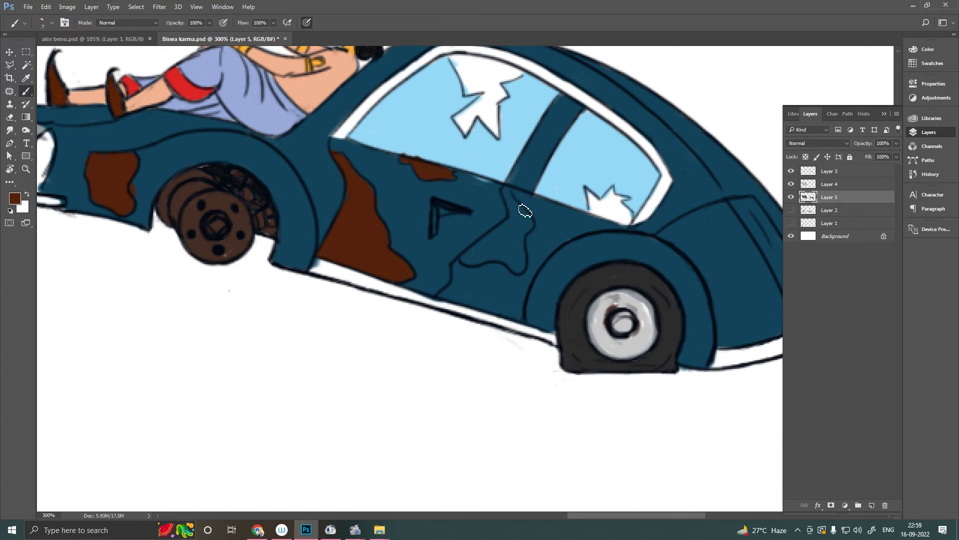
scroll(504, 266, "down", 1)
- Try reddish brown and light grey, then pick near-black with a smaller brush and zoom in
left_click(14, 198)
left_click(437, 355)
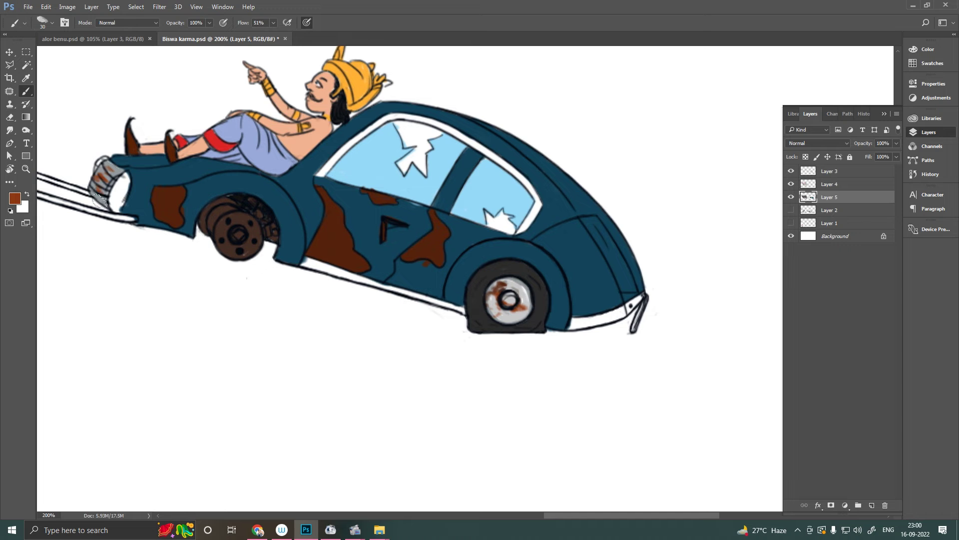
left_click(15, 198)
left_click(257, 435)
left_click(436, 356)
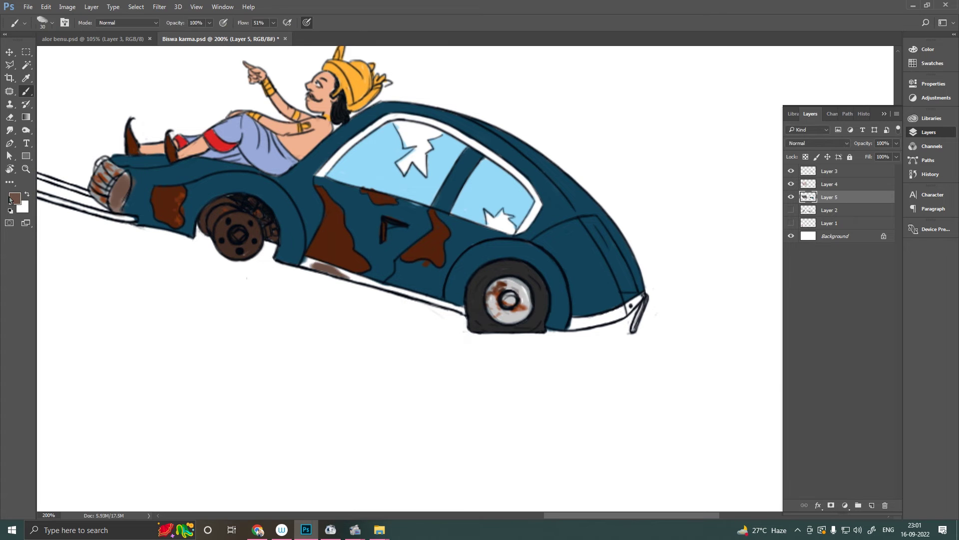
key("bracketleft")
key("bracketleft")
key("ctrl+plus")
key("ctrl+plus")
left_click_drag(346, 313, 520, 295)
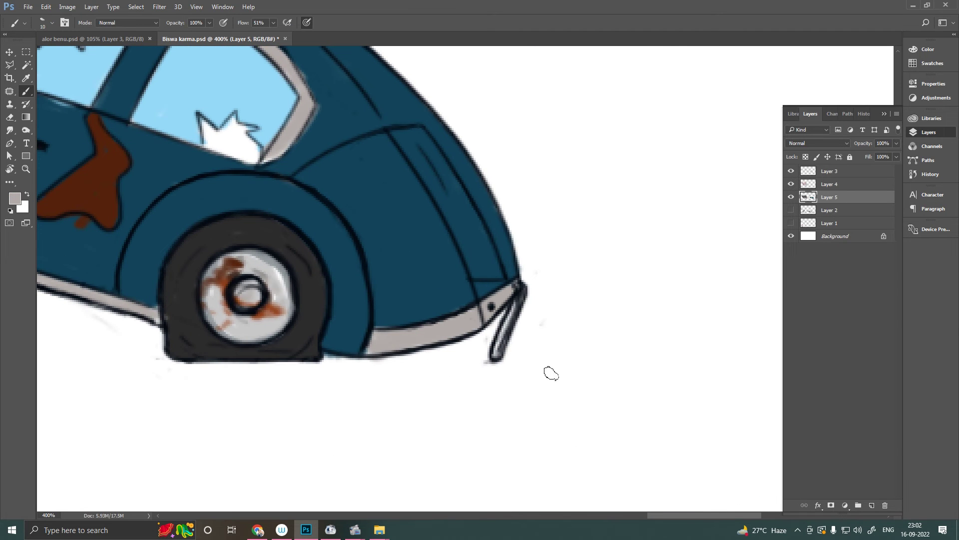
key("ctrl+minus")
left_click(257, 128, "alt")
key("ctrl+plus")
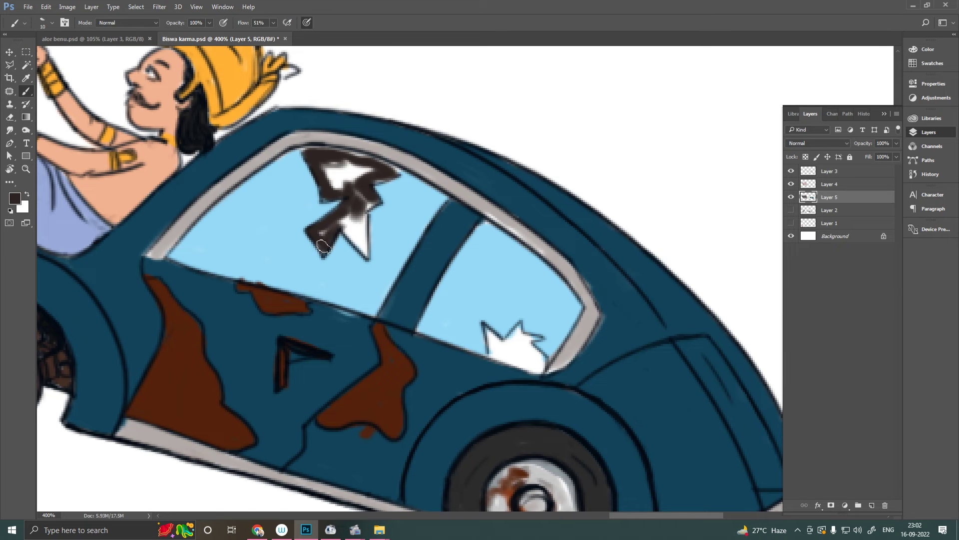
scroll(340, 159, "down", 3)
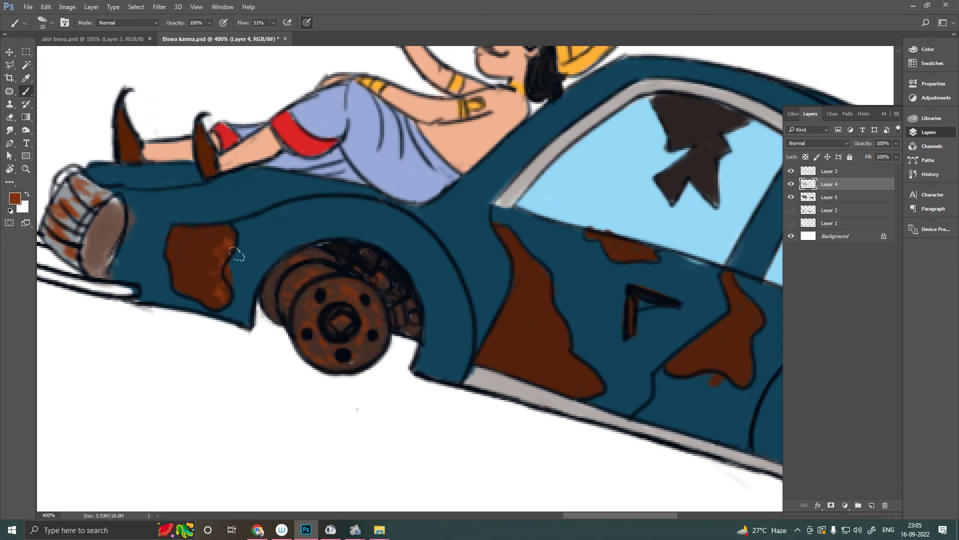
- Paint rust on the rear bumper, rear wheel rim, rear window frame and lower sill
left_click_drag(699, 325, 160, 250)
left_click_drag(499, 422, 580, 395)
left_click_drag(325, 404, 365, 430)
mouse_move(360, 350)
left_mouse_down()
mouse_move(378, 378)
mouse_move(320, 390)
mouse_move(369, 415)
mouse_move(491, 385)
left_mouse_up()
left_click_drag(529, 224, 494, 270)
mouse_move(439, 133)
left_mouse_down()
mouse_move(510, 189)
mouse_move(700, 165)
left_mouse_up()
mouse_move(335, 355)
left_mouse_down()
mouse_move(530, 417)
mouse_move(459, 400)
left_mouse_up()
left_click_drag(477, 387, 548, 413)
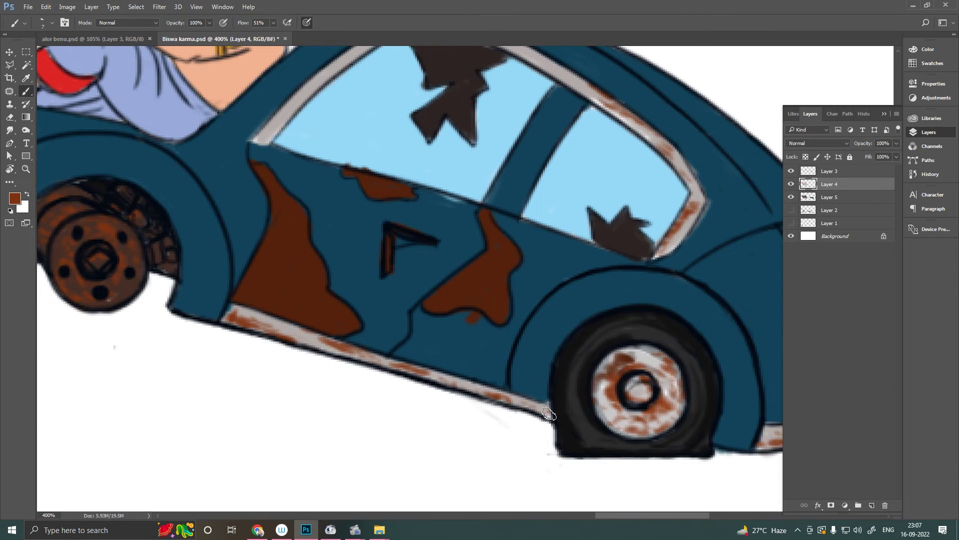
- Add thin rust strokes along the front window frames
left_click_drag(450, 250, 397, 369)
key("bracketleft")
key("bracketleft")
key("bracketleft")
left_click_drag(306, 160, 410, 132)
left_click_drag(275, 193, 244, 230)
left_click_drag(483, 173, 520, 205)
mouse_move(449, 250)
left_mouse_down()
mouse_move(150, 50)
mouse_move(441, 283)
mouse_move(589, 417)
left_mouse_up()
- Paint white diagonal glare streaks across the front window and around the crack
key("ctrl+plus")
key("bracketright")
key("bracketright")
key("bracketright")
key("bracketleft")
key("bracketleft")
key("bracketleft")
left_click_drag(449, 195, 518, 265)
left_click_drag(530, 224, 569, 149)
left_click_drag(379, 165, 410, 245)
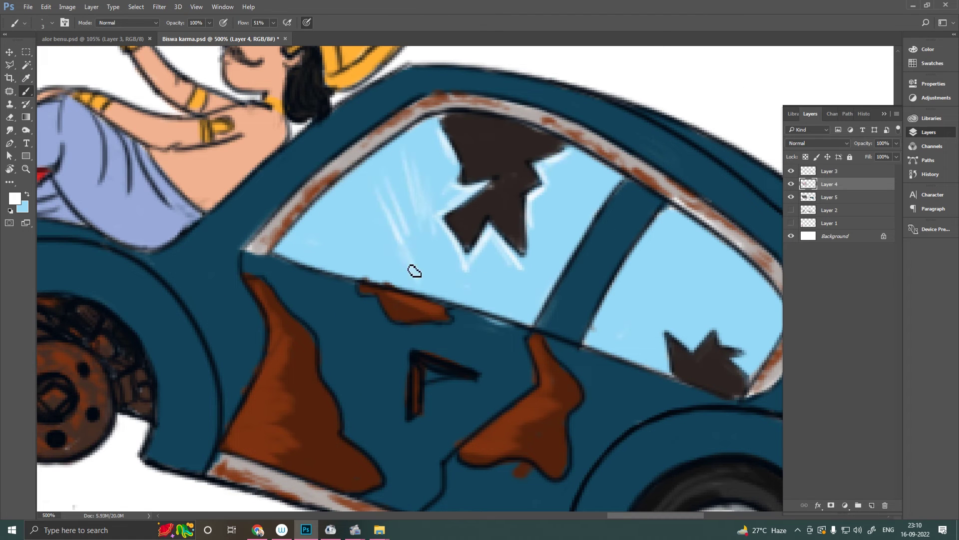
left_click_drag(386, 180, 427, 279)
left_click_drag(263, 35, 291, 34)
- Adjust the brush flow and opacity while moving to the rear window
key("ctrl+minus")
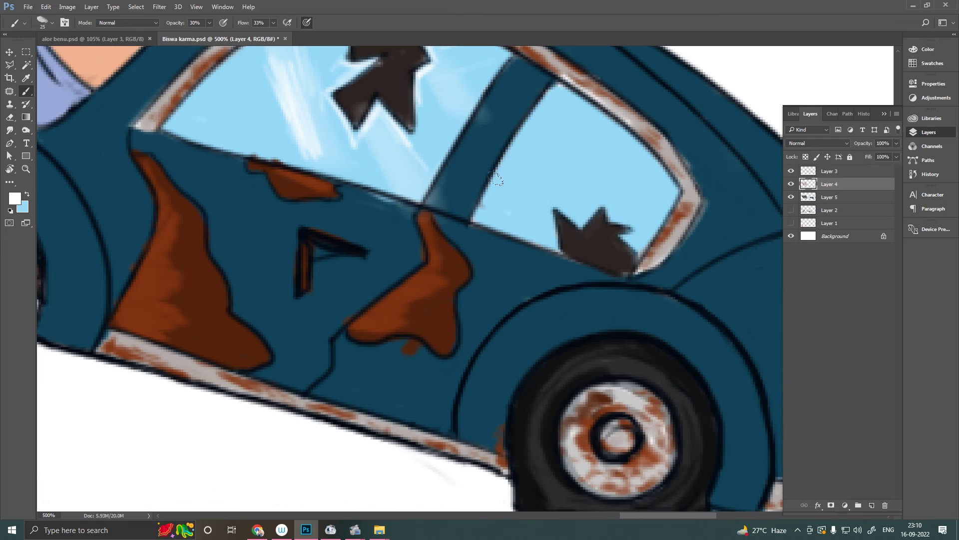
key("ctrl+plus")
left_click_drag(679, 330, 579, 271)
key("8")
key("3")
key("bracketright")
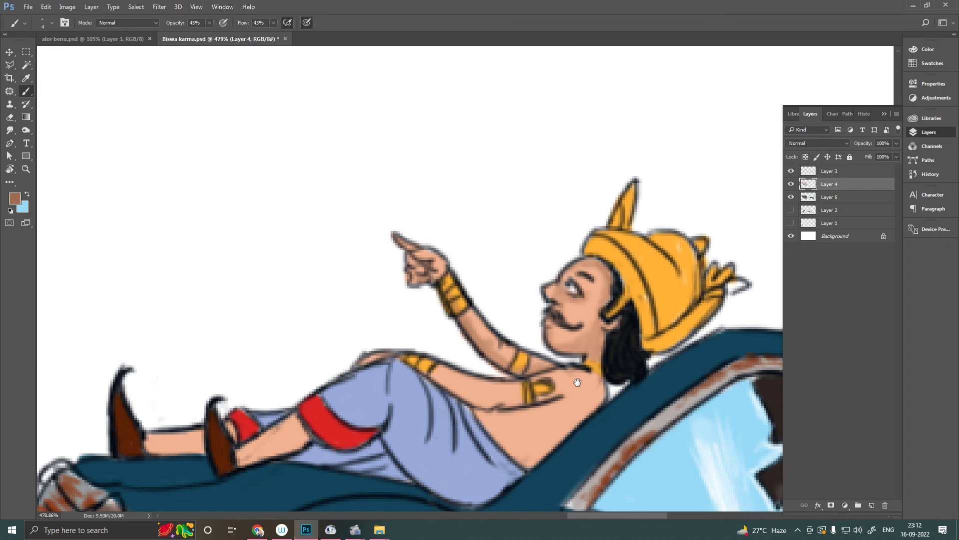
- Set the brush opacity and flow, then paint a solid dark strip at the car's rear
left_click_drag(577, 382, 582, 324)
left_click(15, 198)
left_click(476, 249)
key("Return")
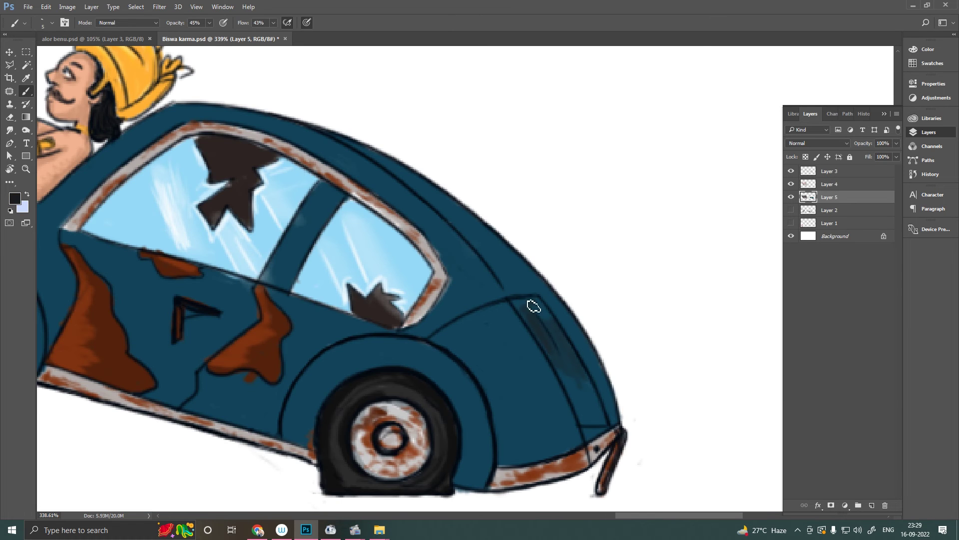
key("9")
key("5")
key("shift+7")
key("shift+7")
left_click_drag(534, 306, 589, 427)
left_click_drag(527, 310, 606, 423)
- At low opacity, shade above the rear wheel arch, the window pillar and rear body dark blue
left_click(27, 204)
key("Escape")
key("1")
key("3")
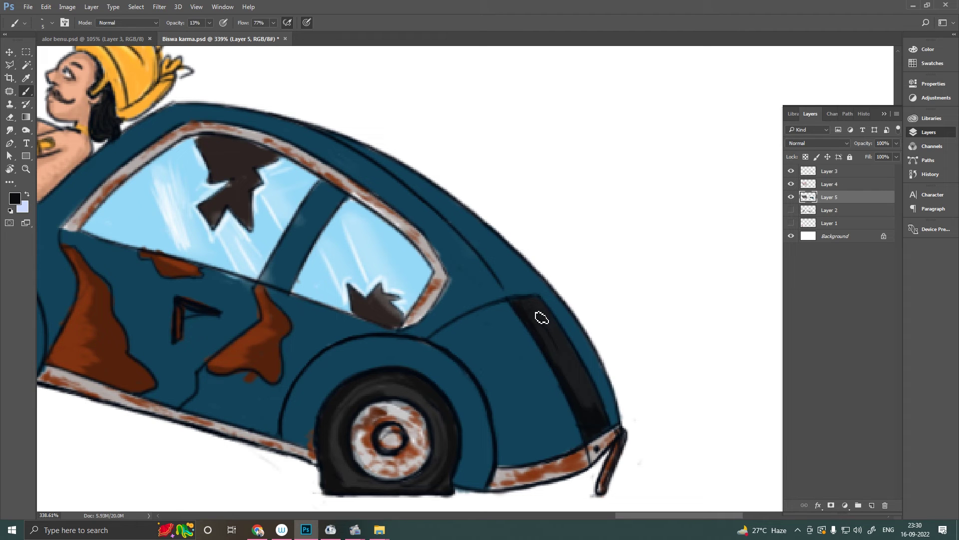
left_click(593, 411, "alt")
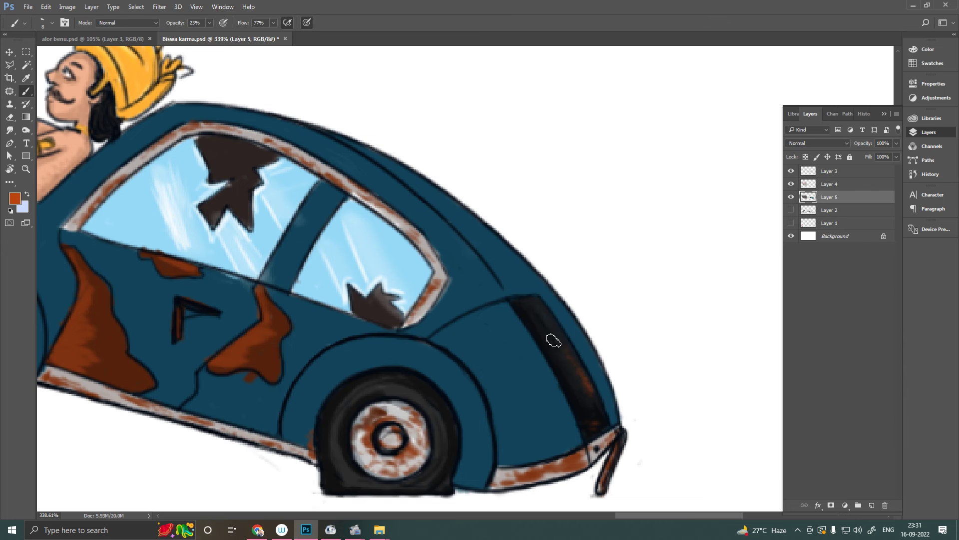
key("Return")
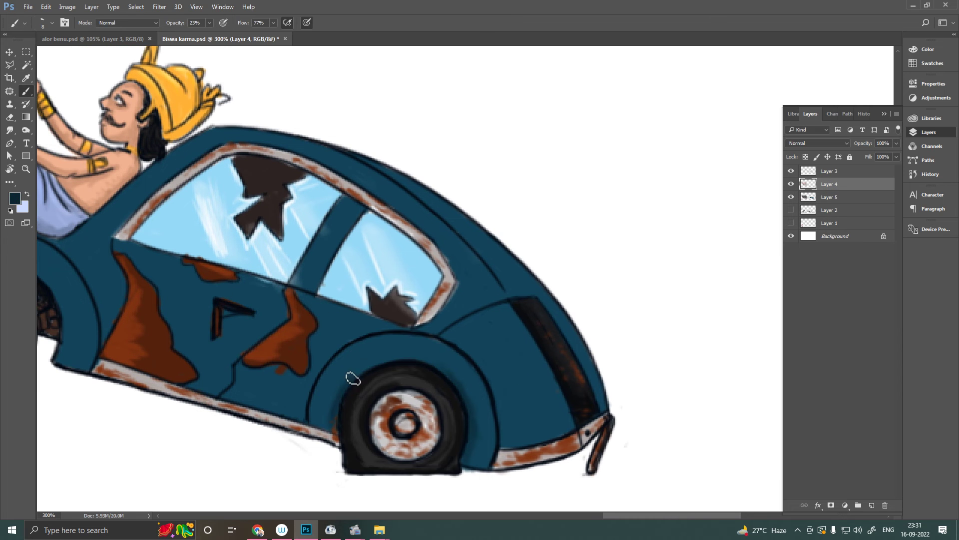
left_click_drag(472, 352, 447, 319)
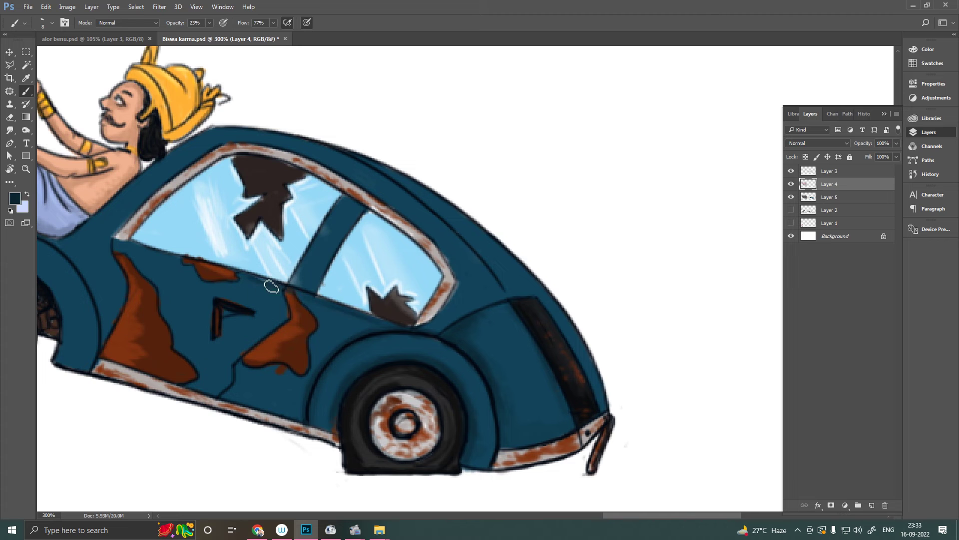
left_click_drag(294, 282, 309, 267)
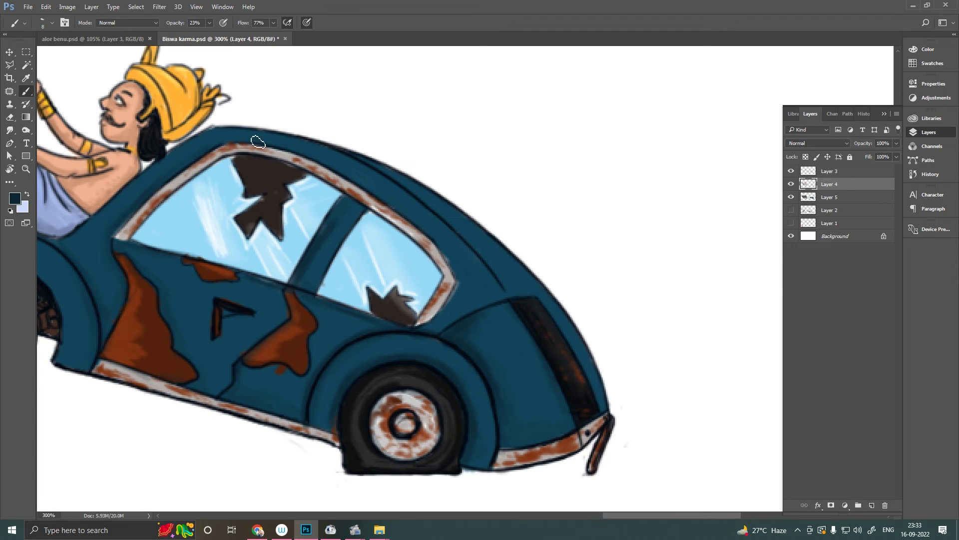
left_click_drag(456, 274, 466, 224)
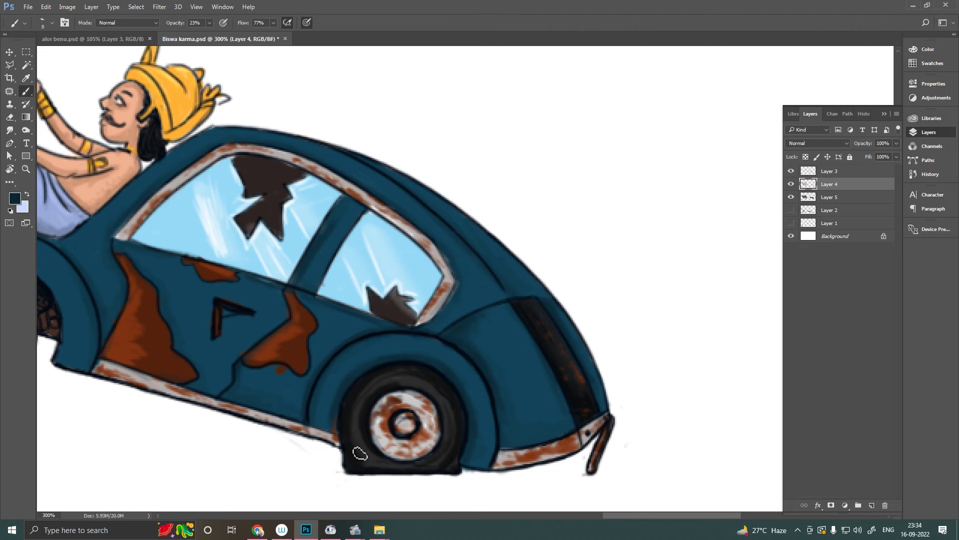
- Add a dark stroke near the front wheel and sample the car body's blue
scroll(451, 400, "left", 10)
left_click_drag(380, 358, 432, 394)
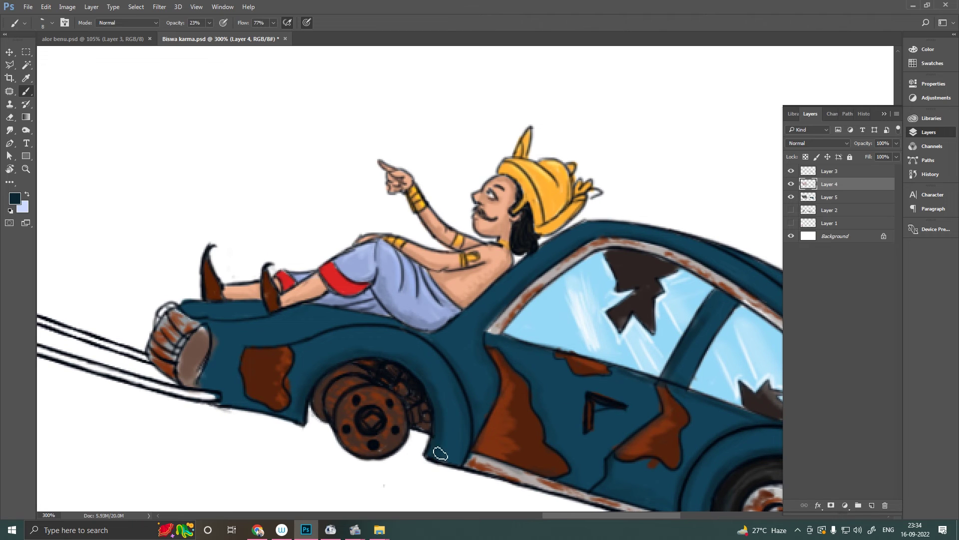
left_click(199, 310, "alt")
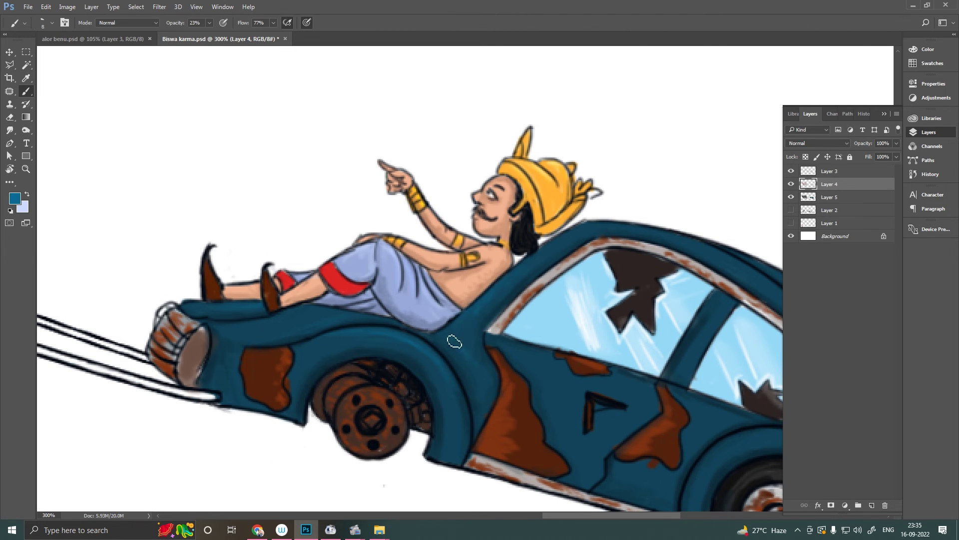
scroll(454, 341, "right", 5)
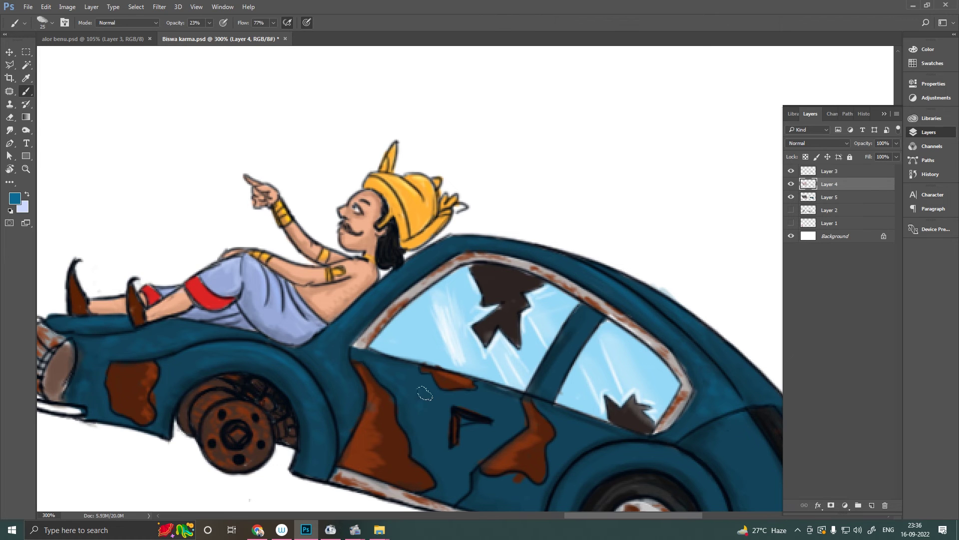
scroll(464, 392, "right", 5)
scroll(429, 370, "down", 3)
- Brush lighter blue highlights onto the car's side with a larger brush
left_click_drag(587, 367, 664, 395)
key("bracketright")
key("bracketright")
scroll(295, 380, "left", 18)
scroll(295, 380, "up", 7)
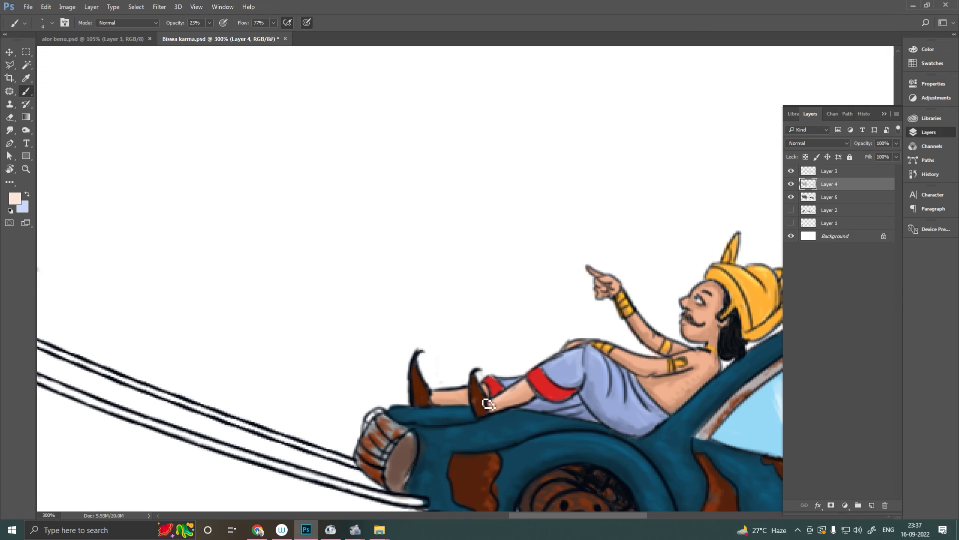
scroll(357, 324, "right", 5)
scroll(357, 324, "down", 3)
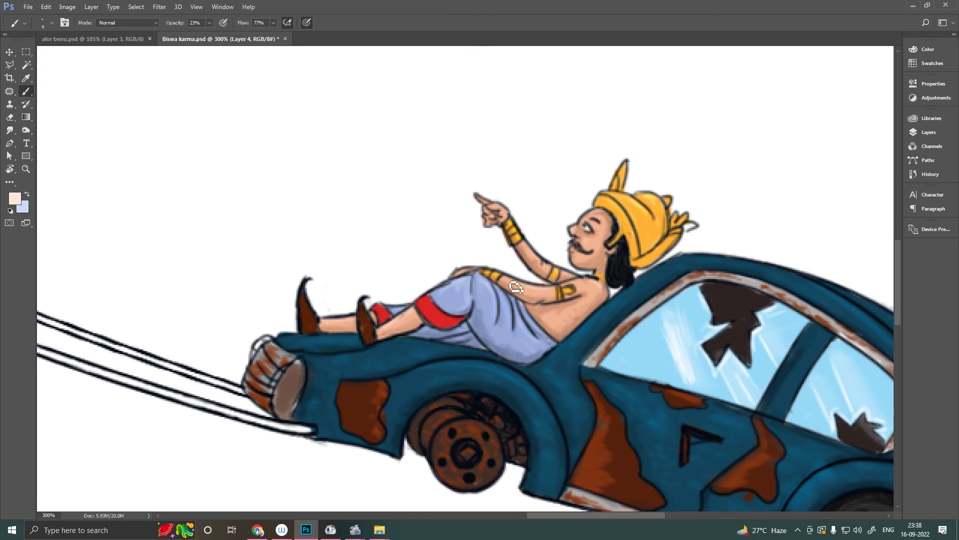
- Paint the crown's front band red at 100% opacity and flow
left_click(15, 198)
left_click(439, 356)
key("0")
key("shift+0")
left_click_drag(596, 204, 604, 206)
scroll(648, 206, "up", 5)
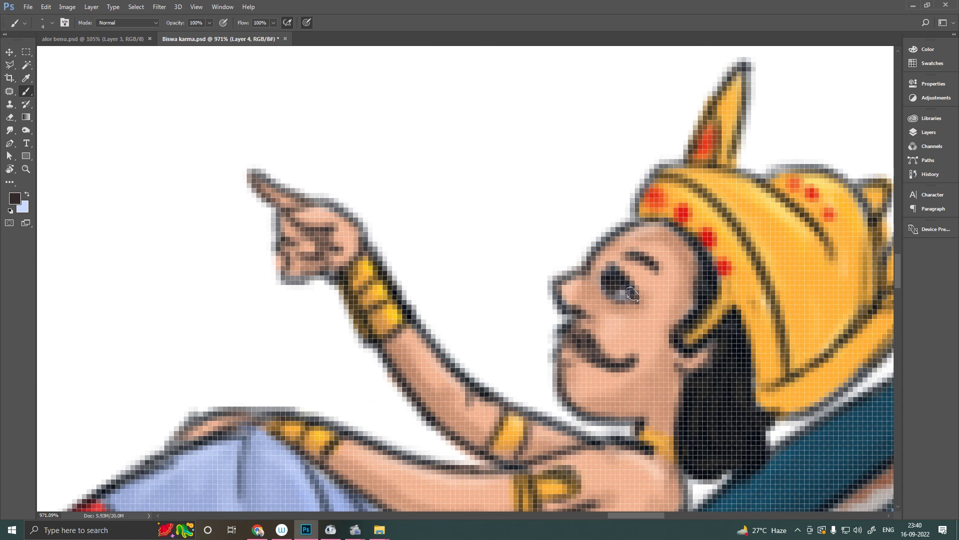
- Set the foreground colour to yellow ffff00, then sample the hair and gold earring colours
left_click(14, 198)
key("Escape")
type("bffff00")
key("Return")
left_click(679, 370, "alt")
left_click(676, 371, "alt")
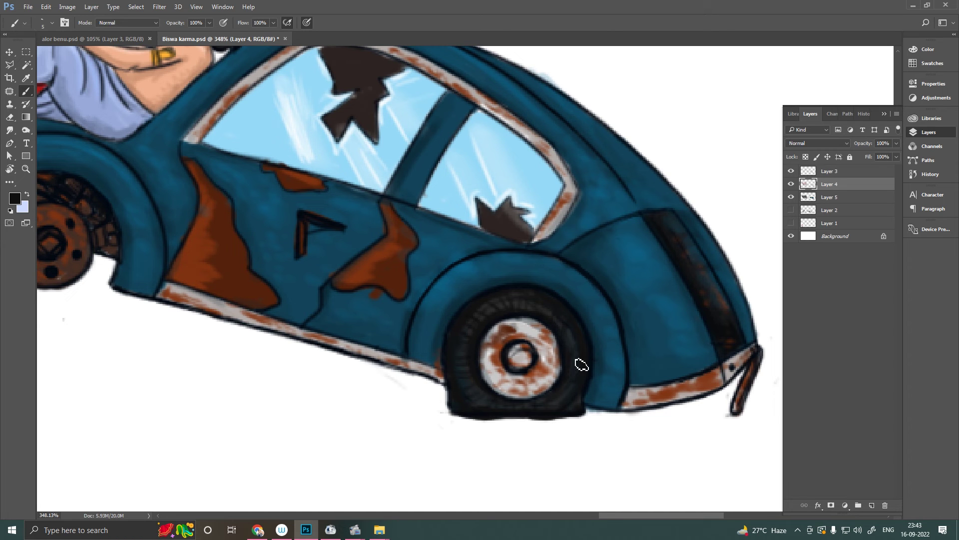
- Extend the dark patch in the rear window and the peach forehead patch
scroll(563, 439, "down", 5)
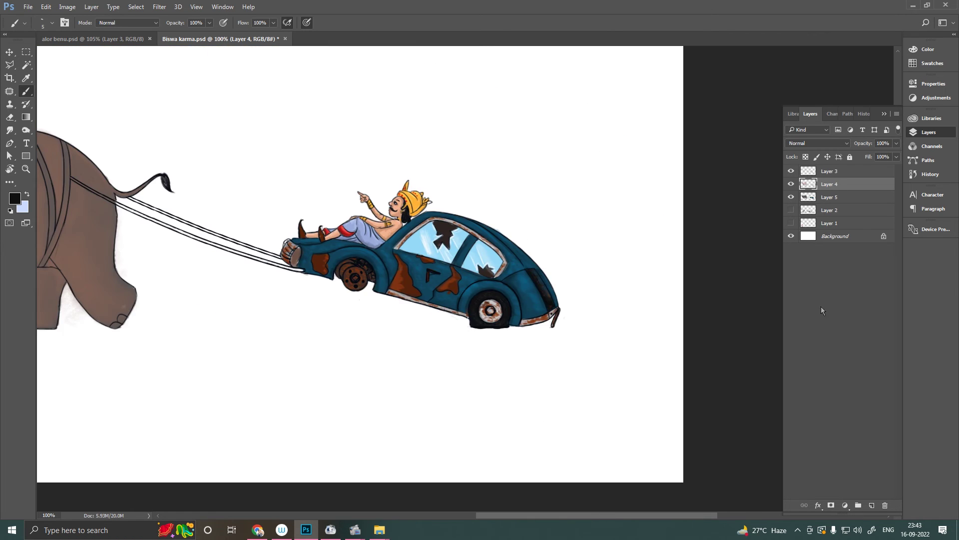
scroll(418, 190, "up", 4)
left_click_drag(411, 144, 456, 175)
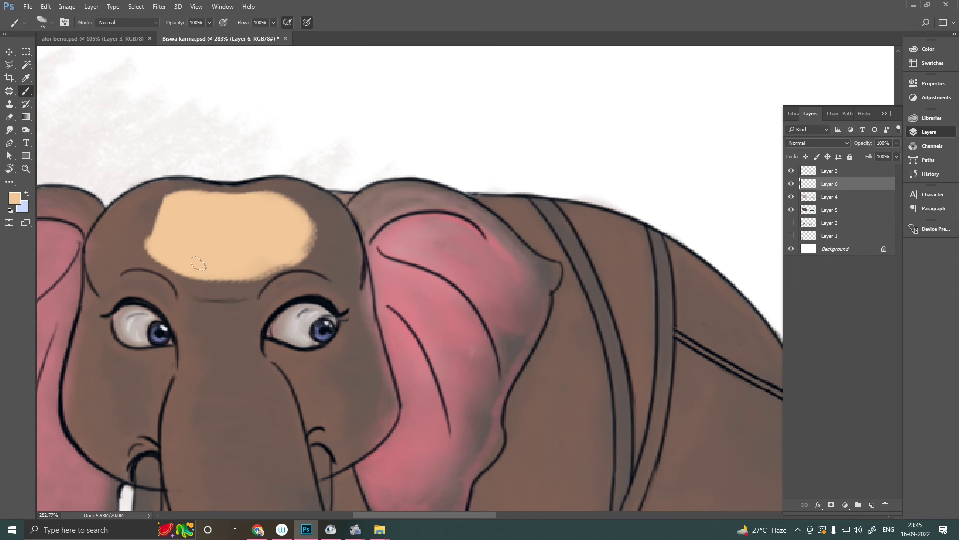
mouse_move(198, 263)
left_mouse_down()
mouse_move(150, 225)
mouse_move(225, 280)
mouse_move(279, 182)
mouse_move(197, 134)
left_mouse_up()
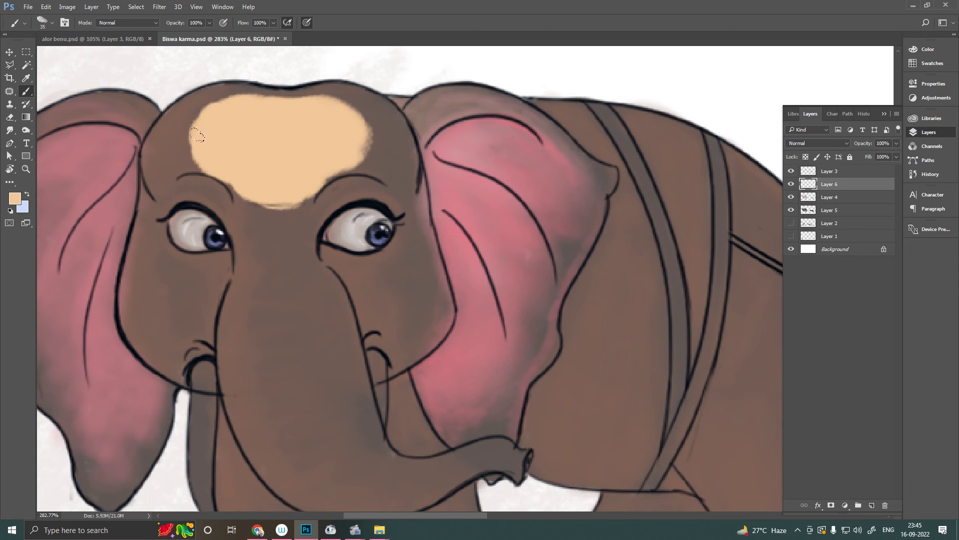
- Paint six peach stripes down the trunk, plus a red dot and crescent on the forehead
left_click_drag(234, 299, 309, 301)
left_click_drag(234, 332, 294, 342)
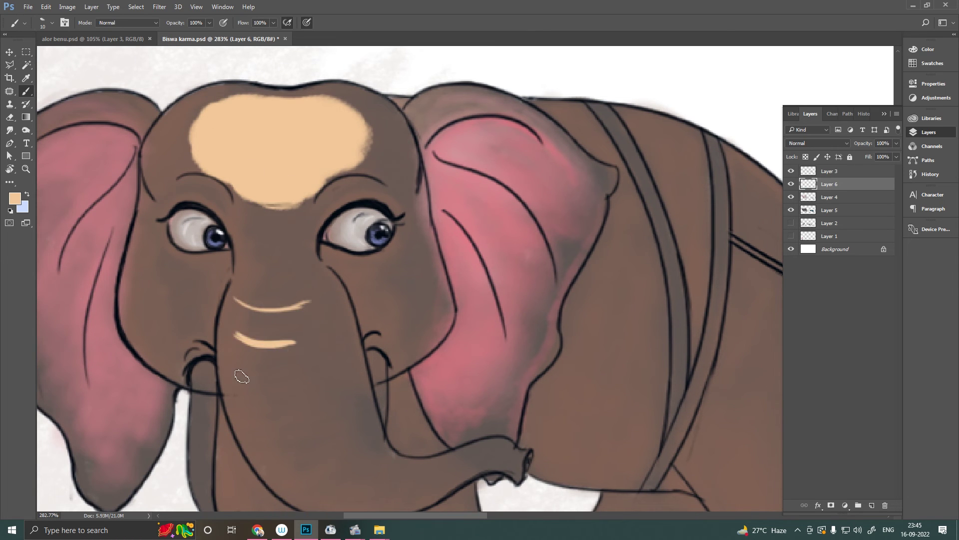
left_click_drag(242, 376, 306, 384)
left_click_drag(267, 424, 305, 423)
left_click_drag(270, 454, 320, 449)
left_click_drag(298, 482, 330, 473)
right_click(330, 474, "alt+shift")
left_click_drag(270, 172, 277, 175)
left_click_drag(255, 189, 296, 189)
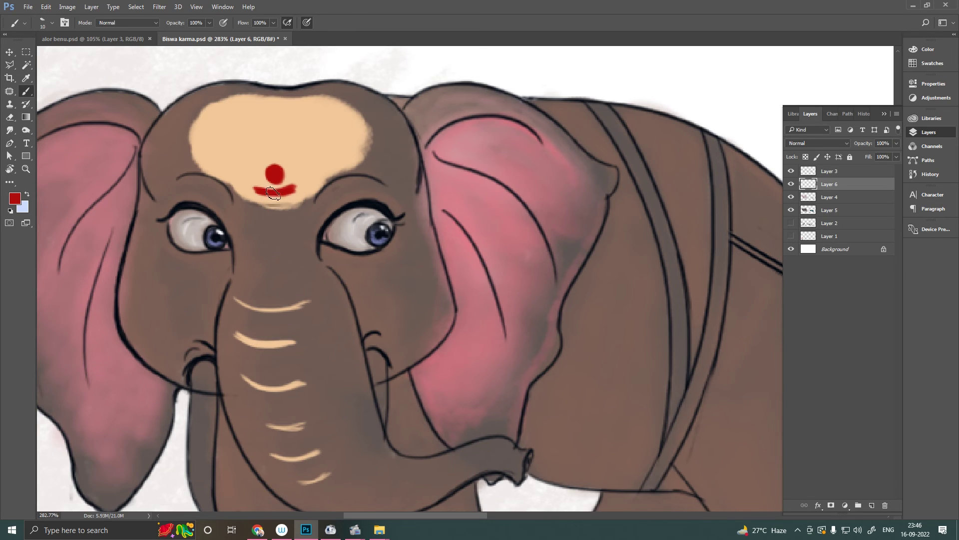
- Zoom in on the trunk and repaint its peach stripes more neatly
key("ctrl+0")
scroll(369, 314, "up", 5)
left_click(280, 300, "alt")
left_click_drag(199, 287, 360, 295)
left_click_drag(209, 200, 375, 212)
left_click_drag(222, 382, 300, 415)
scroll(280, 333, "down", 3)
left_click_drag(270, 332, 360, 350)
scroll(350, 350, "down", 2)
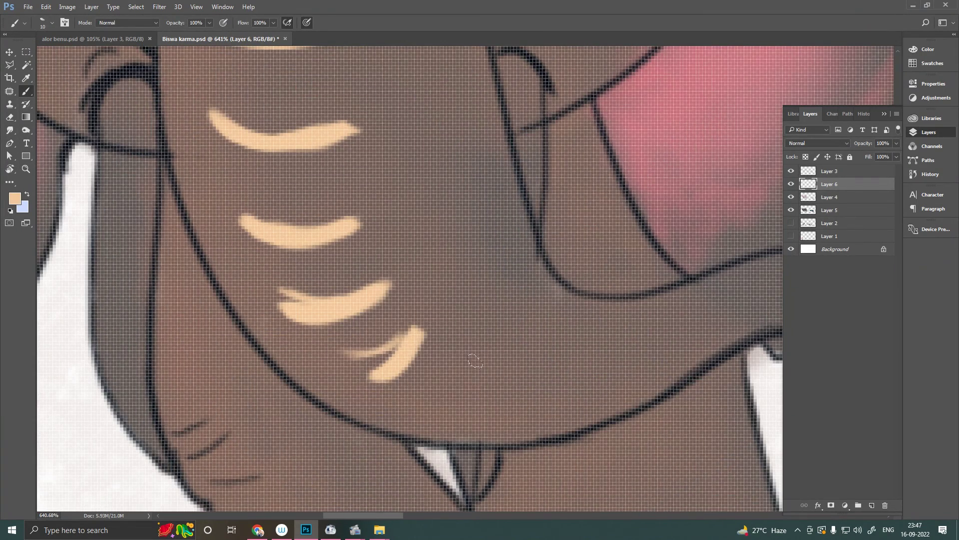
left_click_drag(472, 353, 455, 395)
- Erase the stray peach smears around the trunk stripes and forehead
key("e")
left_click_drag(358, 351, 432, 359)
left_click_drag(282, 164, 350, 133)
scroll(320, 150, "up", 3)
left_click_drag(362, 188, 321, 175)
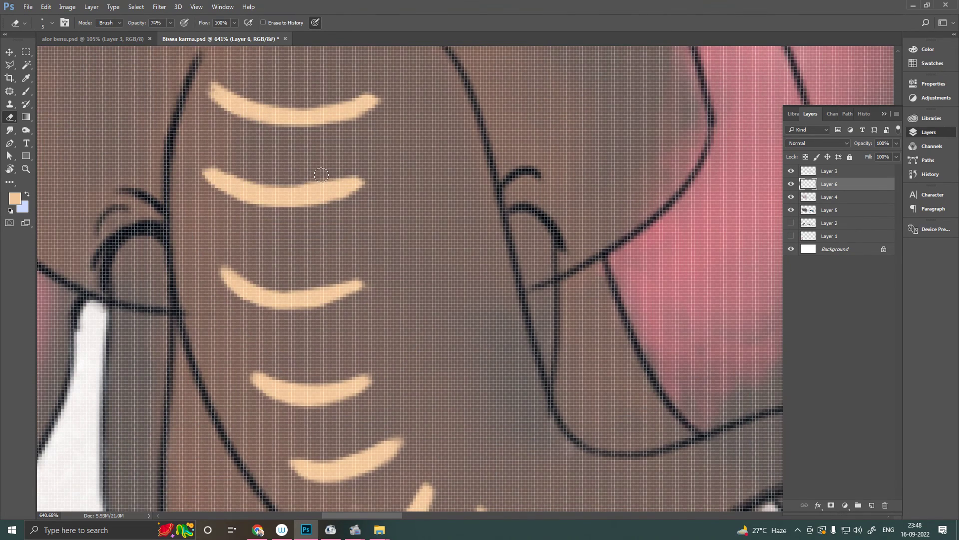
scroll(321, 174, "up", 2)
scroll(321, 174, "up", 5)
- Paint the red U-shaped mark on the forehead with a large and small red dot
key("b")
left_click(300, 205, "alt")
mouse_move(269, 200)
left_mouse_down()
mouse_move(245, 125)
mouse_move(368, 92)
left_mouse_up()
left_click_drag(244, 85, 242, 135)
left_click_drag(365, 80, 372, 118)
left_click_drag(300, 160, 315, 169)
left_click_drag(310, 120, 304, 118)
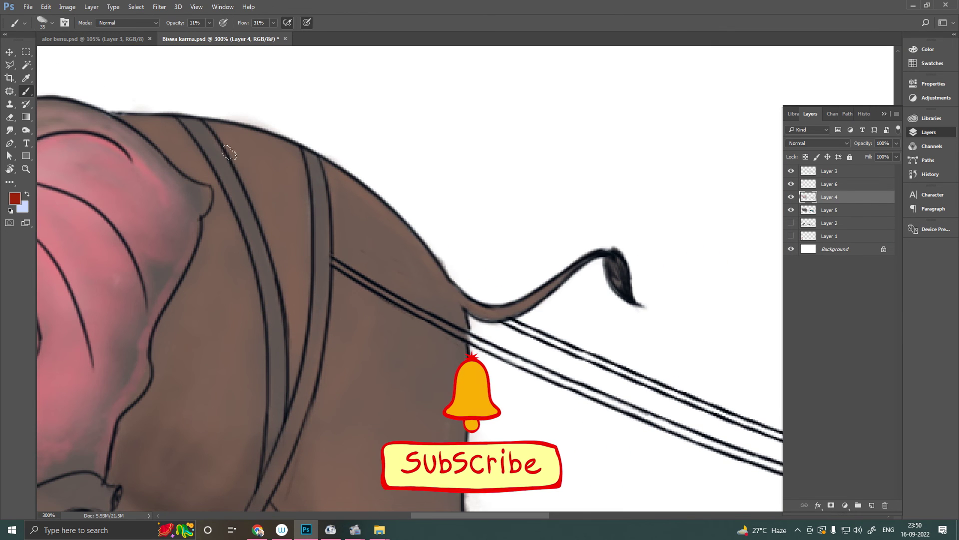
- Paint both elephant harness bands solid red at full opacity
left_click_drag(195, 122, 269, 345)
left_click_drag(210, 23, 304, 48)
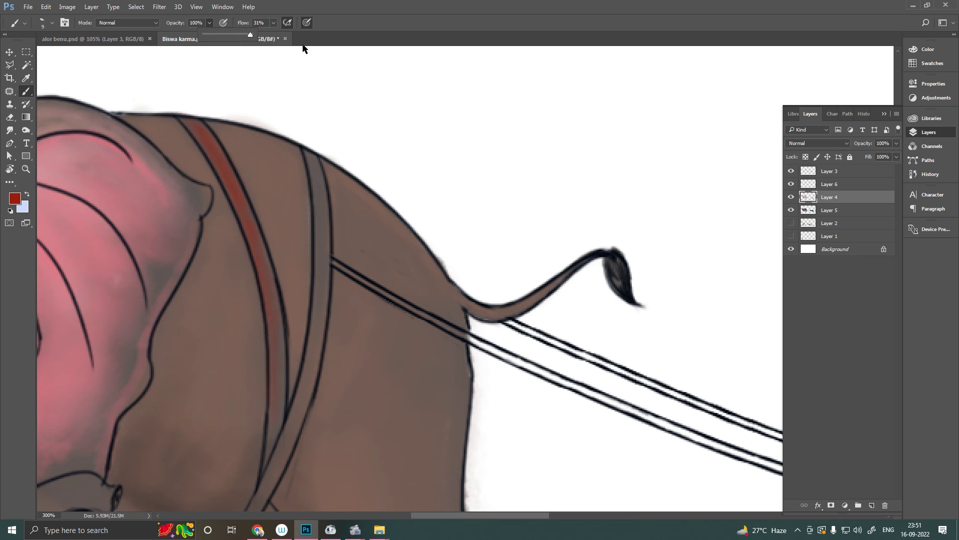
left_click_drag(272, 452, 278, 285)
left_click_drag(187, 120, 200, 134)
left_click_drag(265, 473, 298, 400)
left_click_drag(320, 274, 318, 192)
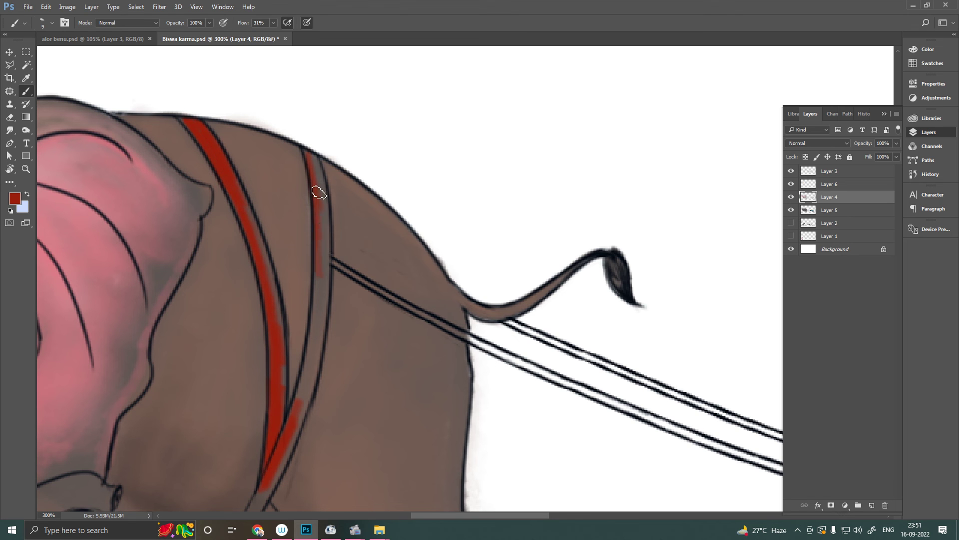
left_click_drag(299, 399, 321, 214)
mouse_move(325, 278)
left_mouse_down()
mouse_move(360, 188)
mouse_move(325, 355)
left_mouse_up()
- Paint the tow ropes dark red all the way to the drum
left_click(14, 199)
key("Return")
scroll(355, 277, "up", 2)
scroll(355, 278, "left", 1)
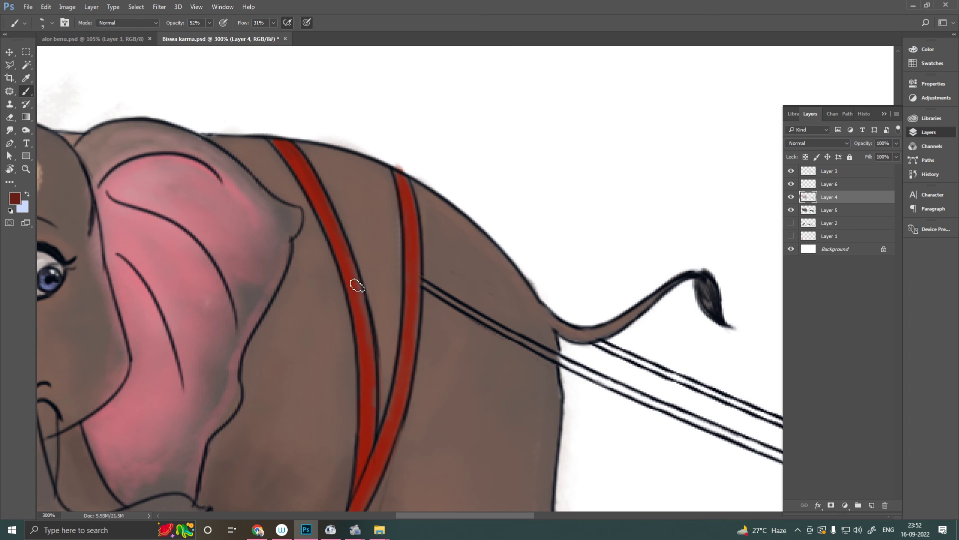
mouse_move(413, 362)
left_mouse_down()
mouse_move(453, 221)
mouse_move(336, 265)
left_mouse_up()
mouse_move(341, 190)
left_mouse_down()
mouse_move(522, 288)
mouse_move(404, 244)
left_mouse_up()
mouse_move(361, 218)
left_mouse_down()
mouse_move(443, 256)
mouse_move(270, 193)
left_mouse_up()
mouse_move(293, 204)
left_mouse_down()
mouse_move(406, 261)
mouse_move(323, 229)
left_mouse_up()
mouse_move(326, 222)
left_mouse_down()
mouse_move(434, 267)
mouse_move(695, 342)
left_mouse_up()
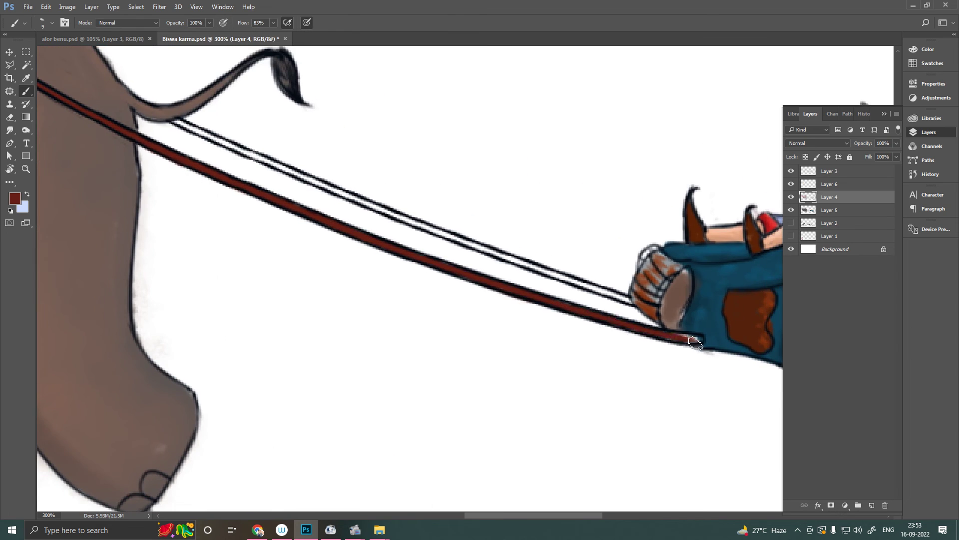
left_click_drag(210, 138, 630, 302)
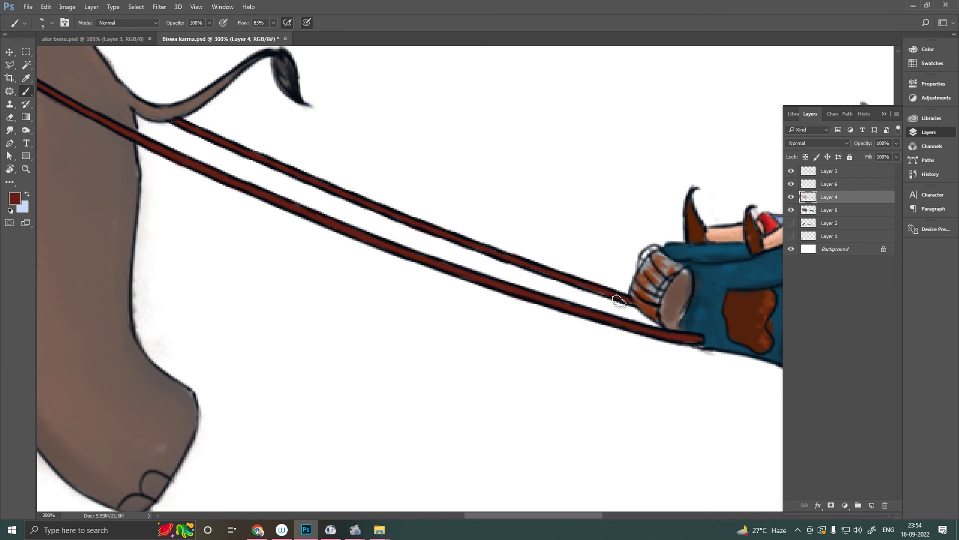
- Choose a brighter red and fit the whole drawing on screen
scroll(353, 277, "up", 3)
scroll(353, 278, "left", 8)
left_click(418, 226, "alt")
scroll(419, 230, "down", 3)
scroll(419, 230, "right", 8)
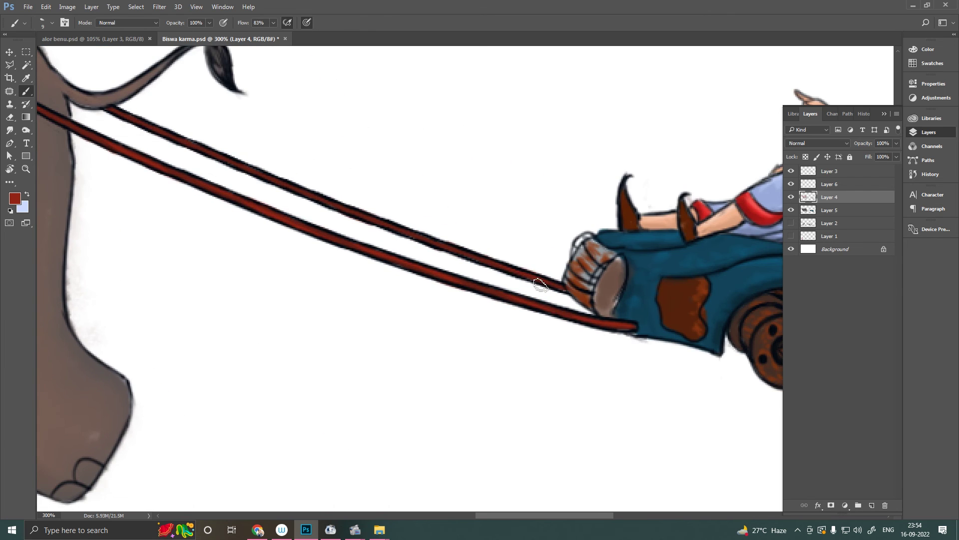
key("ctrl+0")
- On a new layer, paint soft low-opacity grey shadows under the elephant and car
key("ctrl+shift+alt+n")
right_click(209, 329)
double_click(349, 422)
key("2")
key("8")
left_click_drag(201, 379, 350, 380)
mouse_move(290, 380)
left_mouse_down()
mouse_move(495, 384)
mouse_move(90, 375)
left_mouse_up()
left_click_drag(250, 382, 475, 387)
mouse_move(568, 364)
left_mouse_down()
mouse_move(699, 382)
mouse_move(529, 379)
mouse_move(729, 382)
left_mouse_up()
- Switch to darker grey 222222 and smudge the shadows between elephant and car
left_click(14, 197)
type("222222")
key("Return")
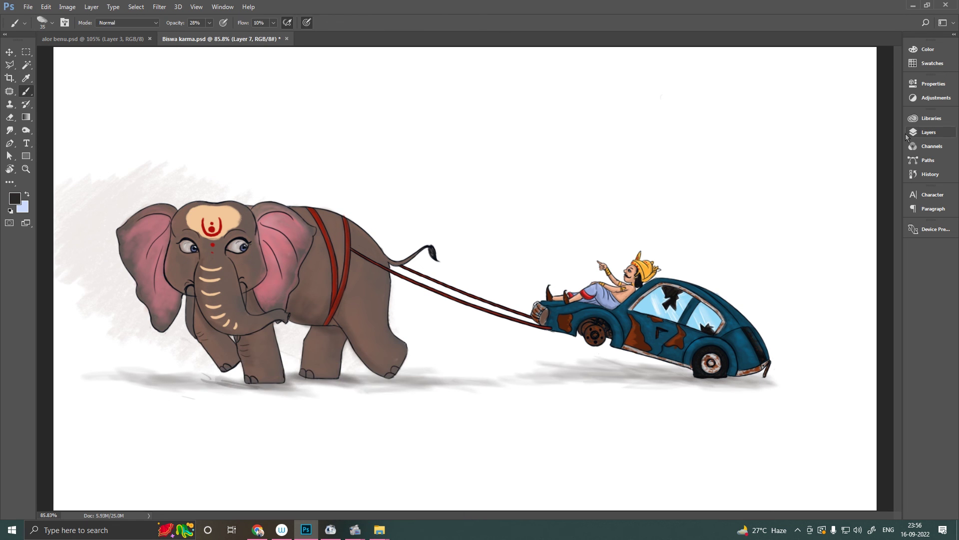
key("r")
mouse_move(540, 387)
left_mouse_down()
mouse_move(513, 358)
mouse_move(429, 354)
left_mouse_up()
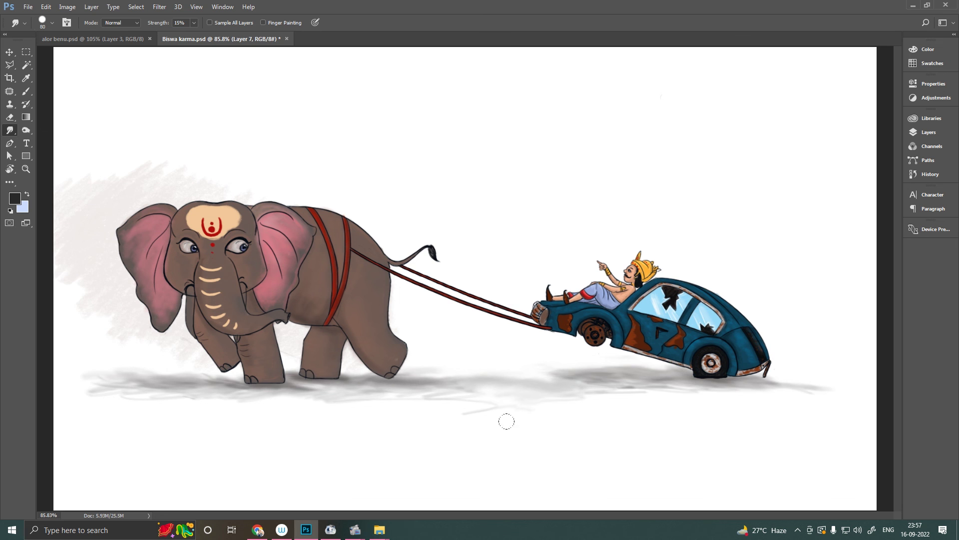
left_click_drag(674, 368, 554, 371)
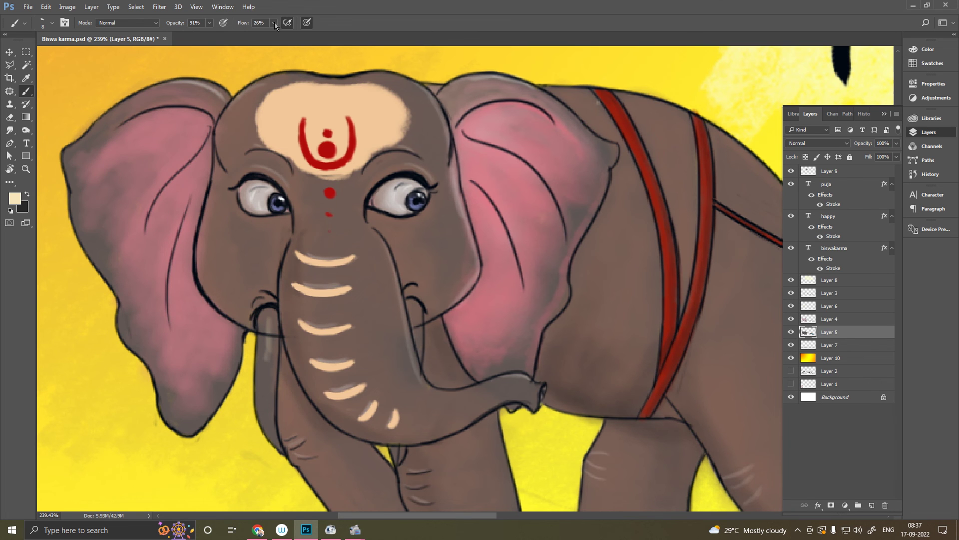
mouse_move(268, 350)
left_mouse_down()
mouse_move(265, 312)
mouse_move(272, 379)
mouse_move(266, 354)
left_mouse_up()
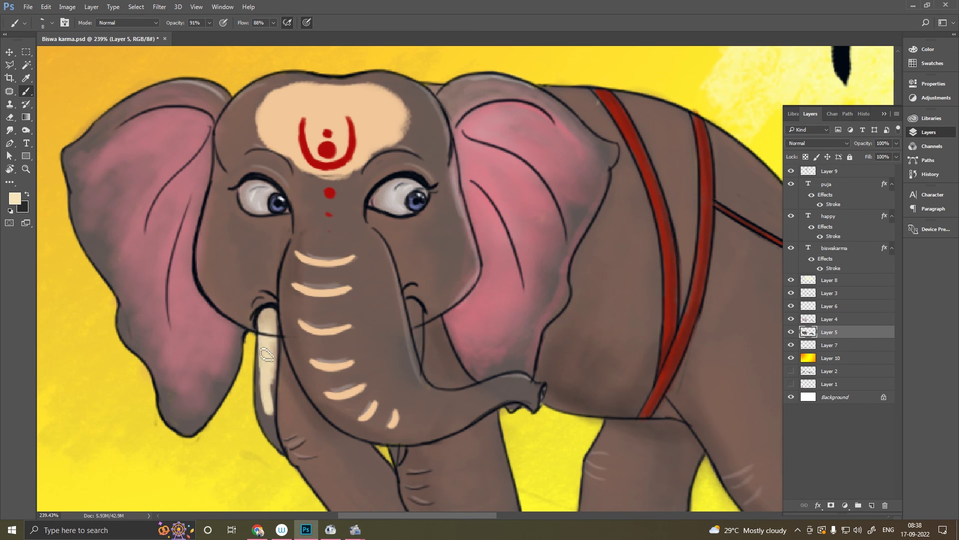
- Build up the elephant's cream tusks with light cream strokes
scroll(267, 354, "up", 3)
left_click_drag(235, 396, 220, 370)
scroll(220, 370, "down", 2)
left_click_drag(231, 317, 231, 367)
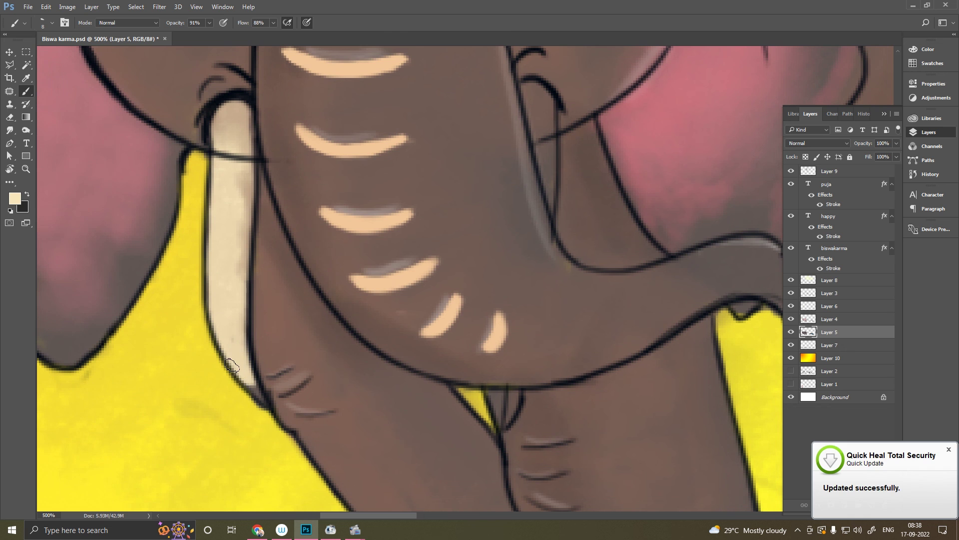
left_click_drag(534, 360, 514, 240)
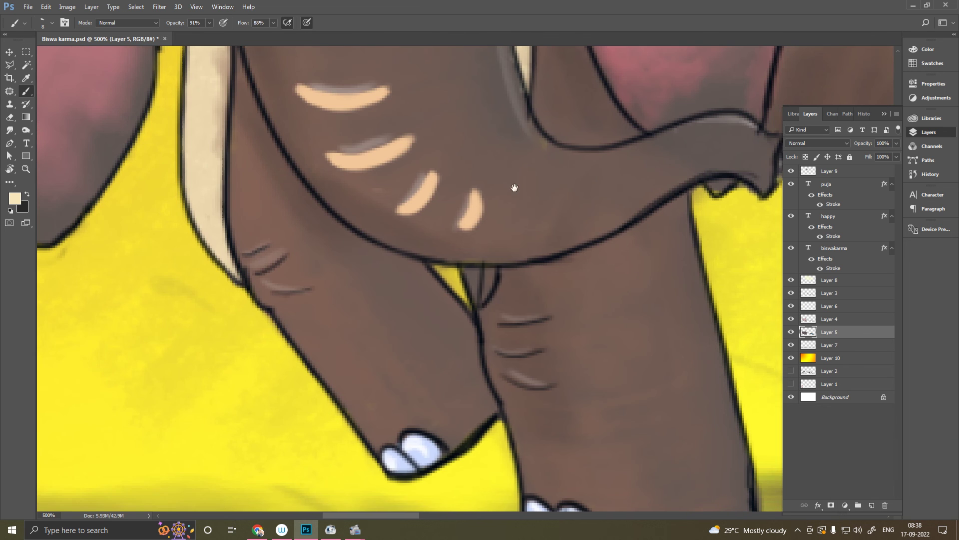
left_click_drag(490, 272, 483, 305)
left_click_drag(475, 246, 467, 275)
- On Layer 3, erase the overlap across the tusk
key("e")
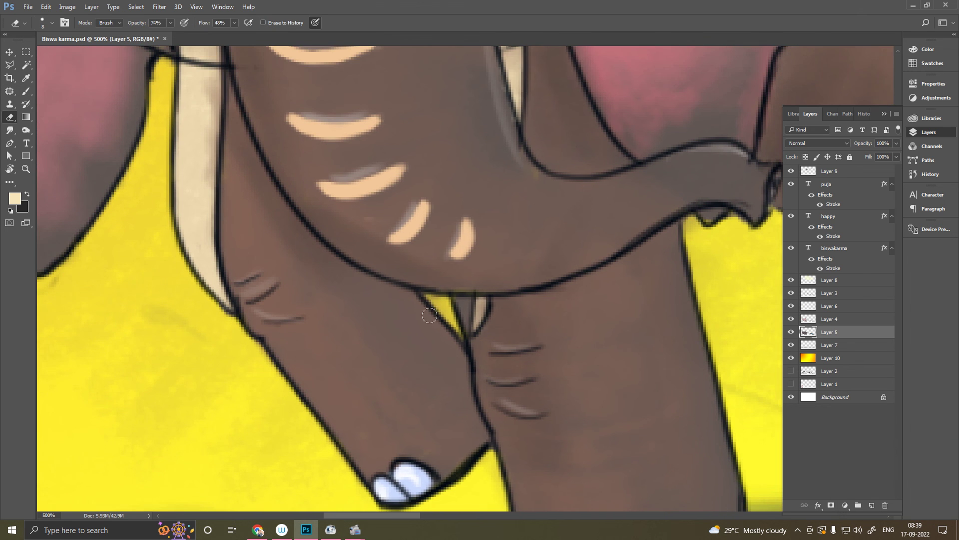
left_click(429, 315, "ctrl")
scroll(279, 186, "up", 3)
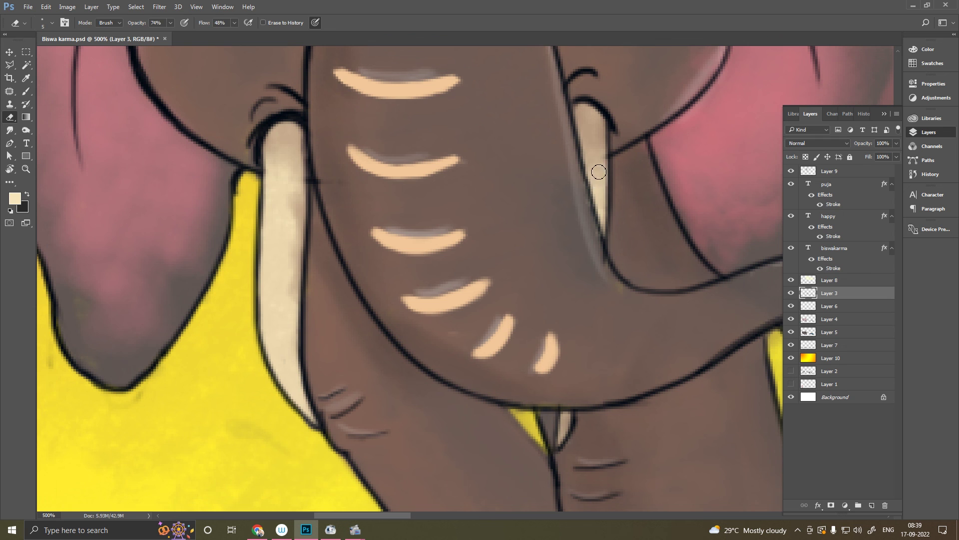
key("b")
key("x")
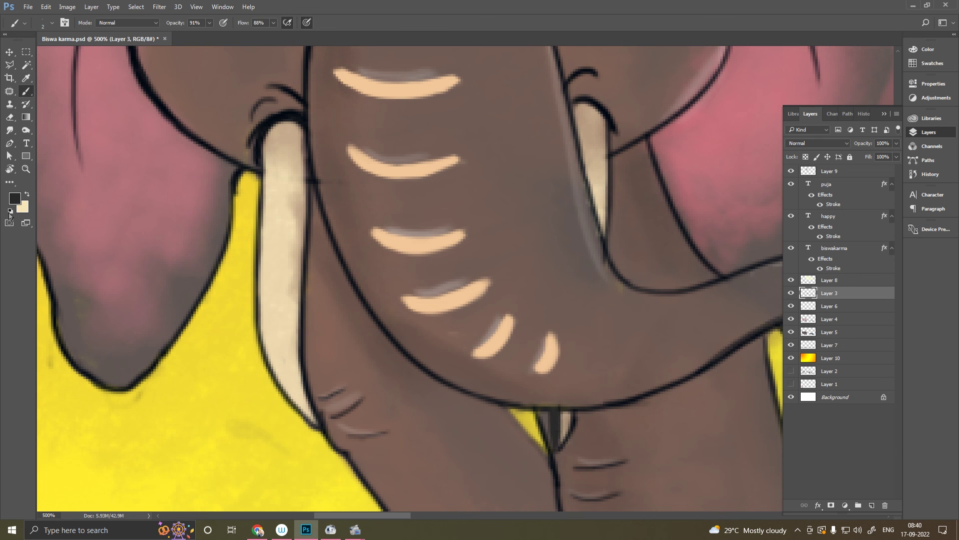
left_click(10, 115)
left_click_drag(564, 414, 567, 443)
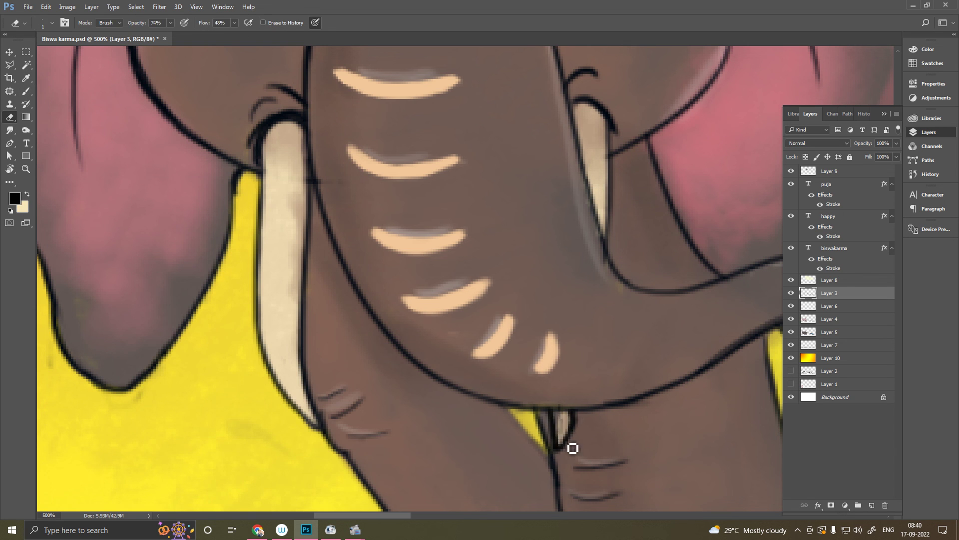
- Paint white highlights on the left tusk on Layer 4
key("b")
key("alt+bracketleft")
key("alt+bracketleft")
key("alt+bracketleft")
key("x")
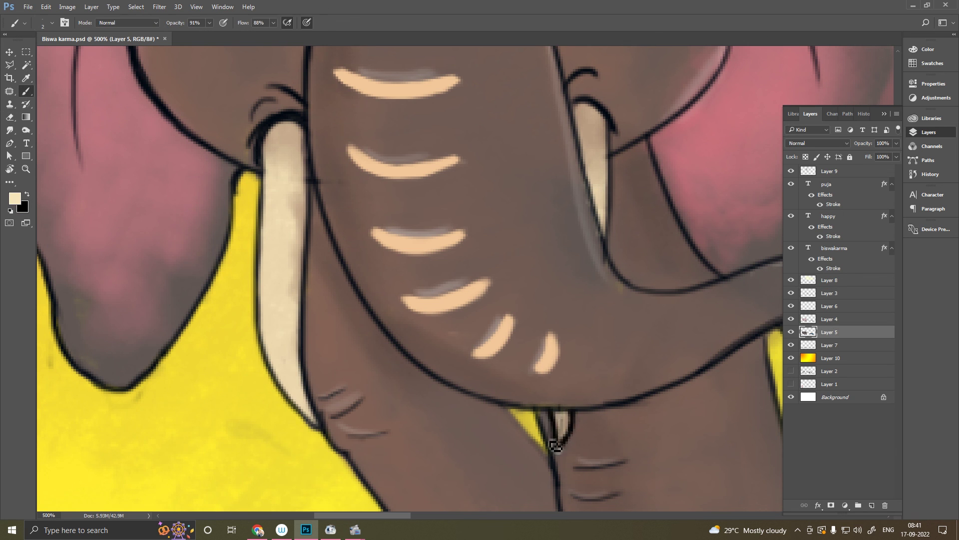
key("alt+bracketright")
left_click(274, 255, "alt")
mouse_move(274, 300)
left_mouse_down()
mouse_move(273, 368)
mouse_move(279, 234)
left_mouse_up()
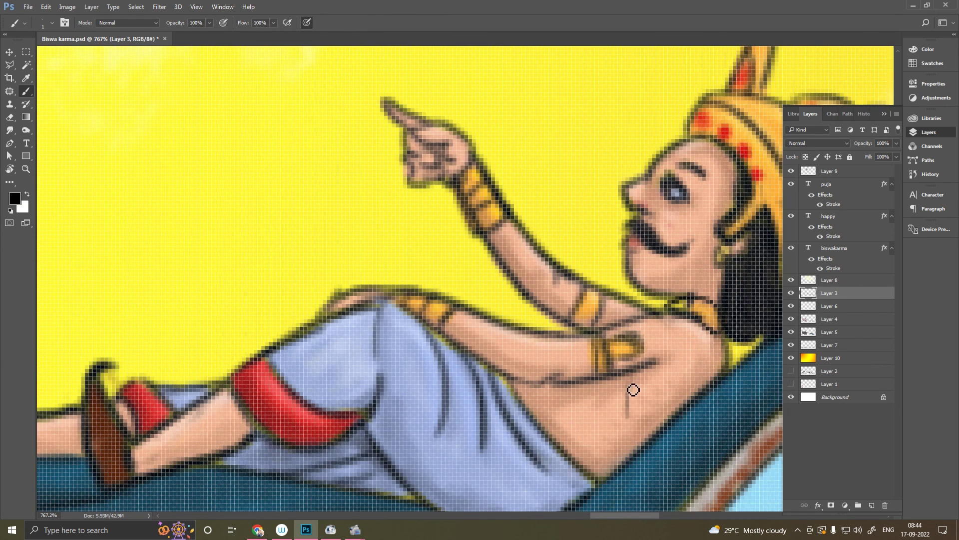
- Draw a dark U-shaped pendant on the rider's chest
mouse_move(590, 385)
left_mouse_down()
mouse_move(629, 395)
mouse_move(619, 383)
mouse_move(605, 422)
left_mouse_up()
key("alt+bracketleft")
key("alt+bracketleft")
key("alt+bracketleft")
left_click_drag(718, 317, 668, 314)
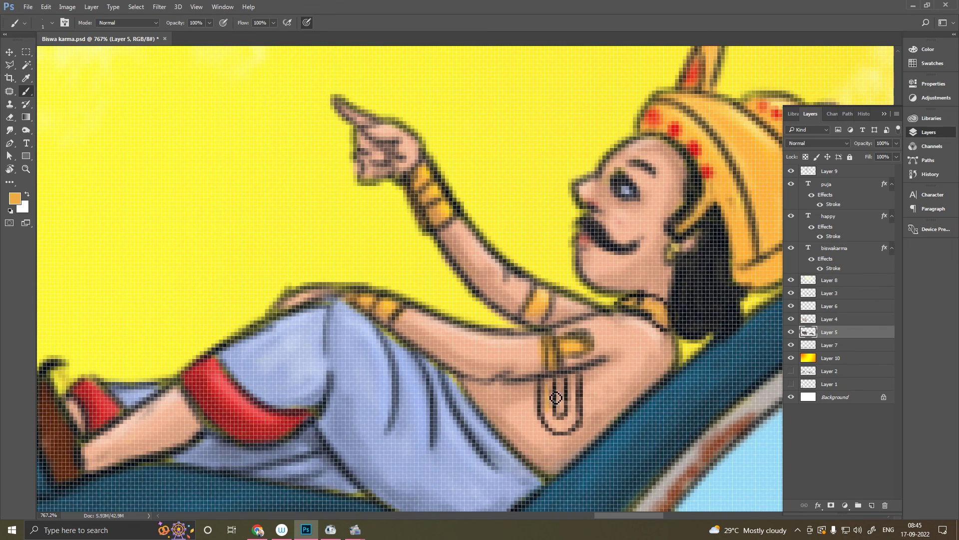